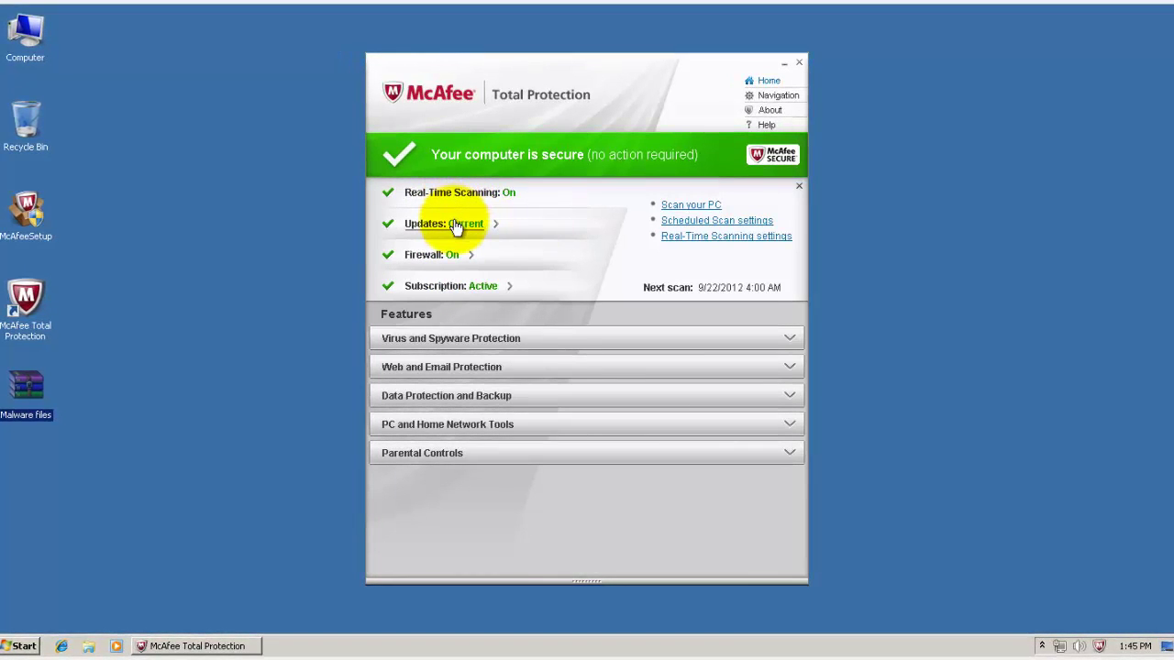
Open the Real-Time Scanning settings under Virus and Spyware Protection.
left_click(453, 225)
left_click(454, 340)
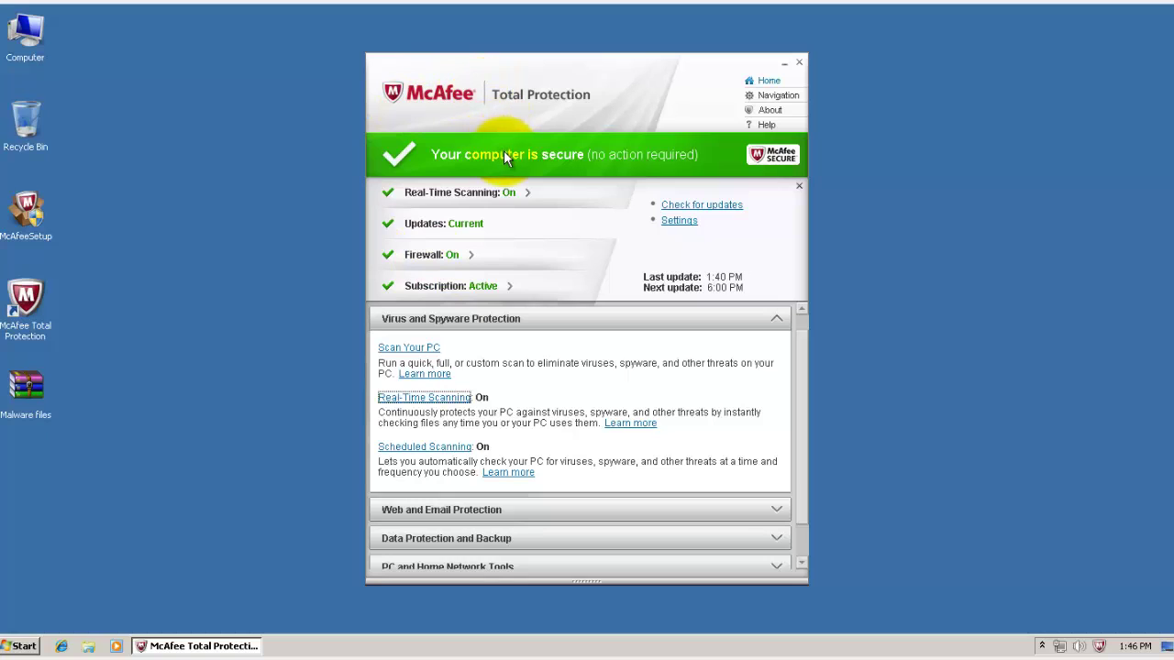
left_click(442, 397)
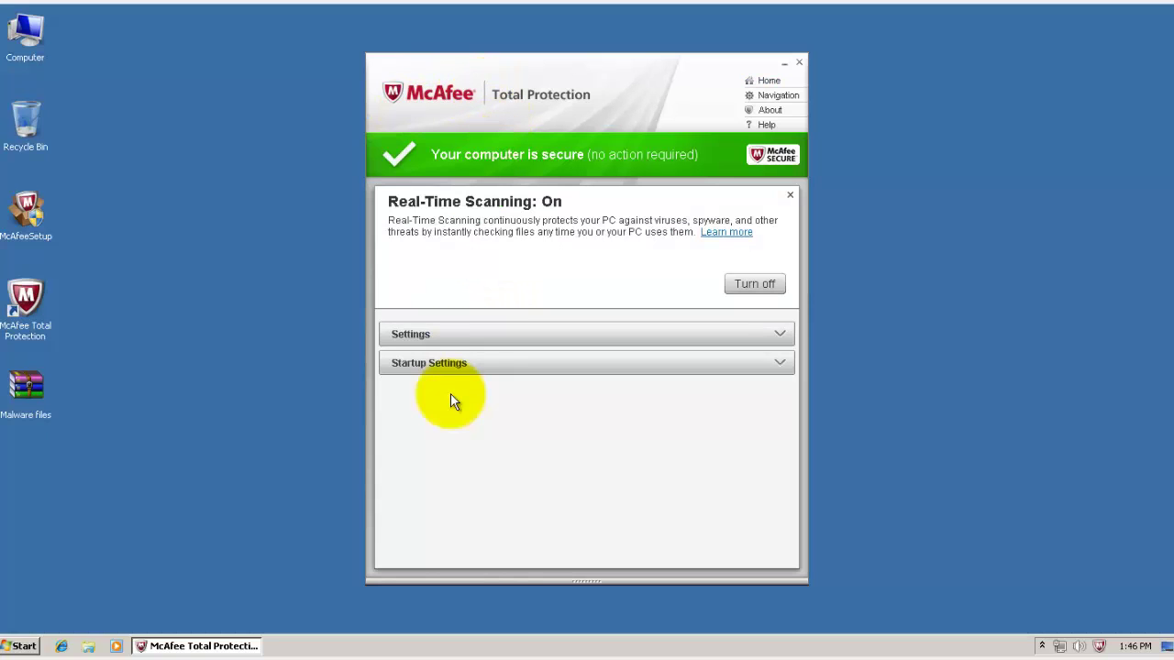
left_click(442, 335)
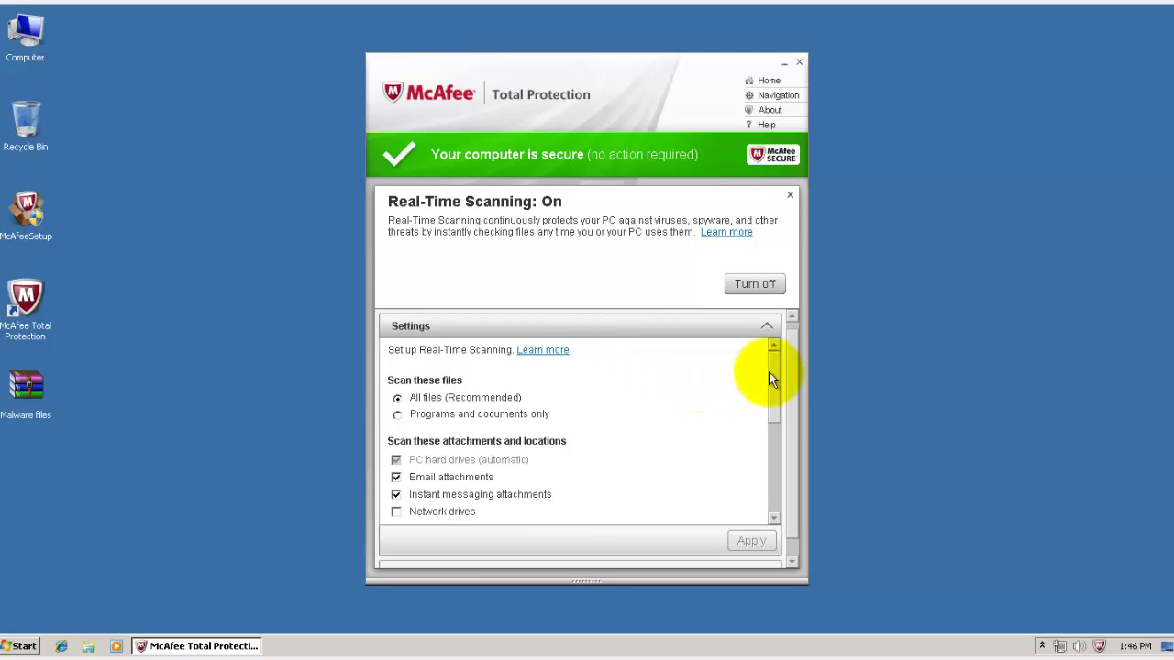
Enable scanning of scripts in Internet Explorer and Firefox and apply the change.
left_click_drag(771, 371, 776, 395)
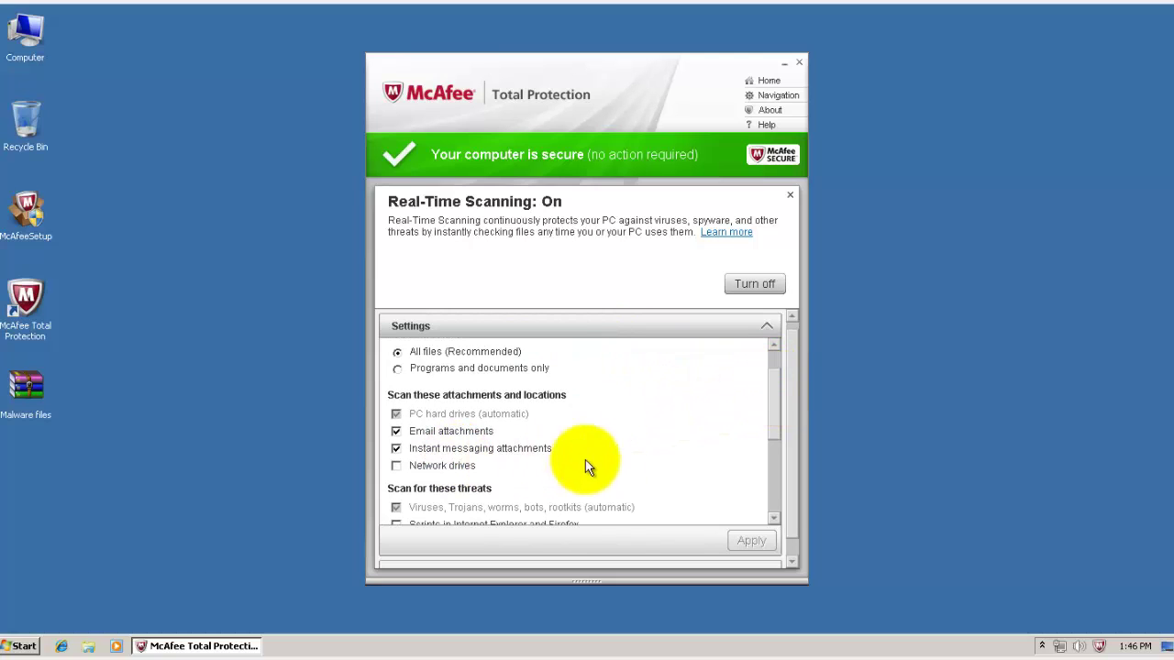
scroll(598, 440, "down", 1)
left_click(395, 496)
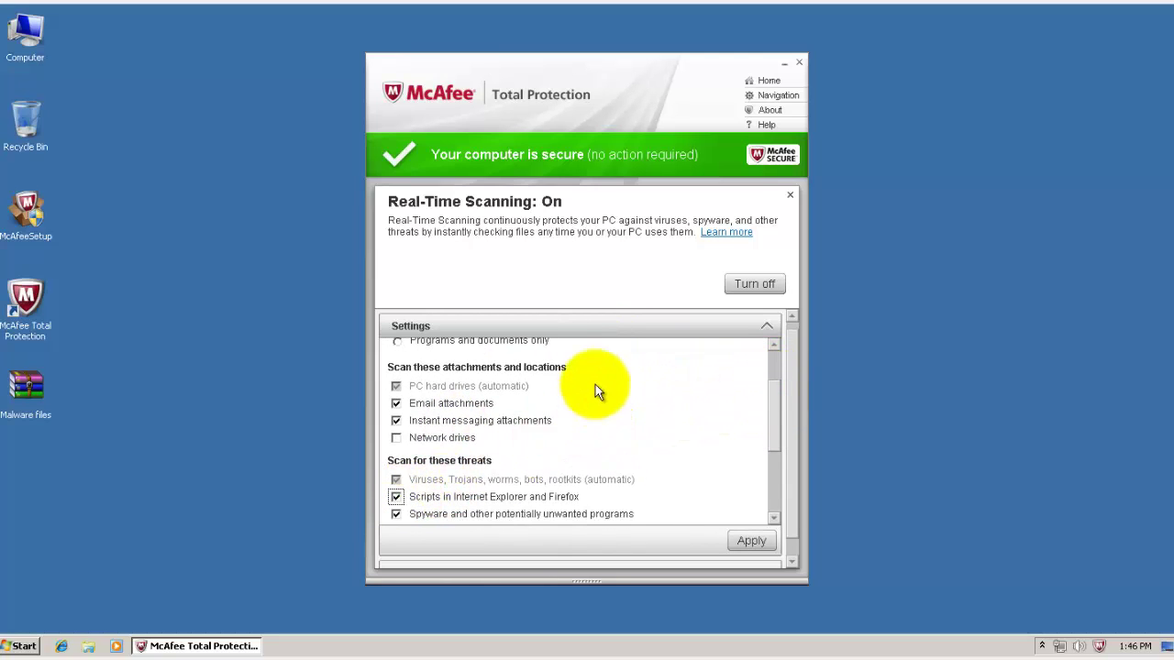
scroll(598, 386, "down", 1)
scroll(459, 477, "down", 1)
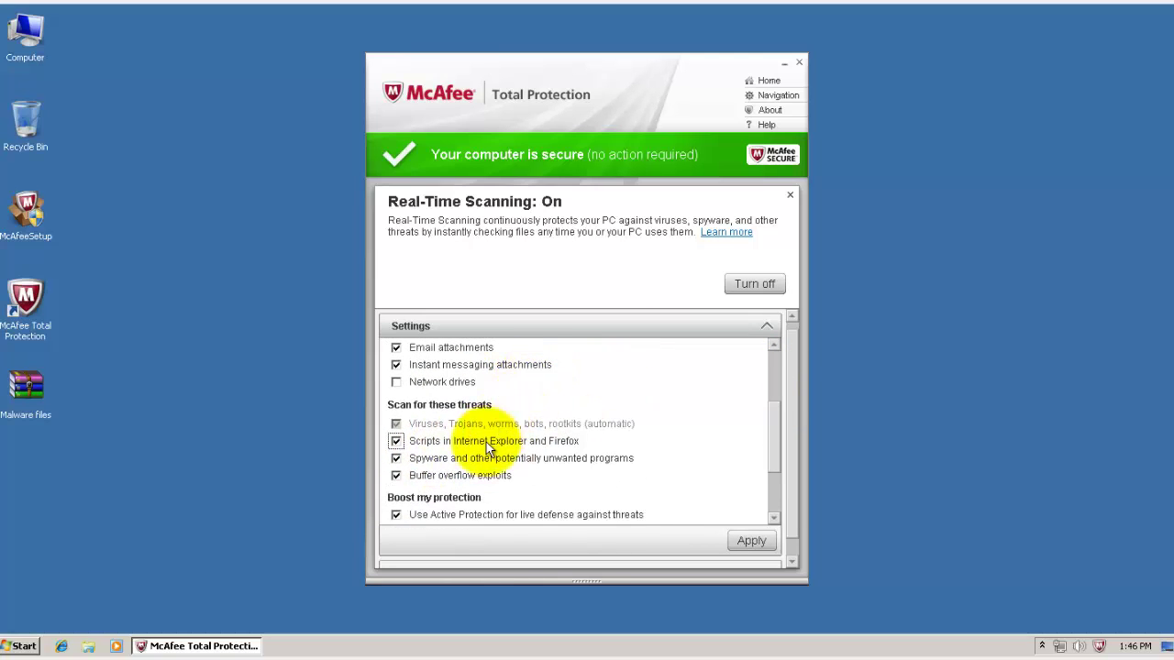
scroll(597, 404, "down", 4)
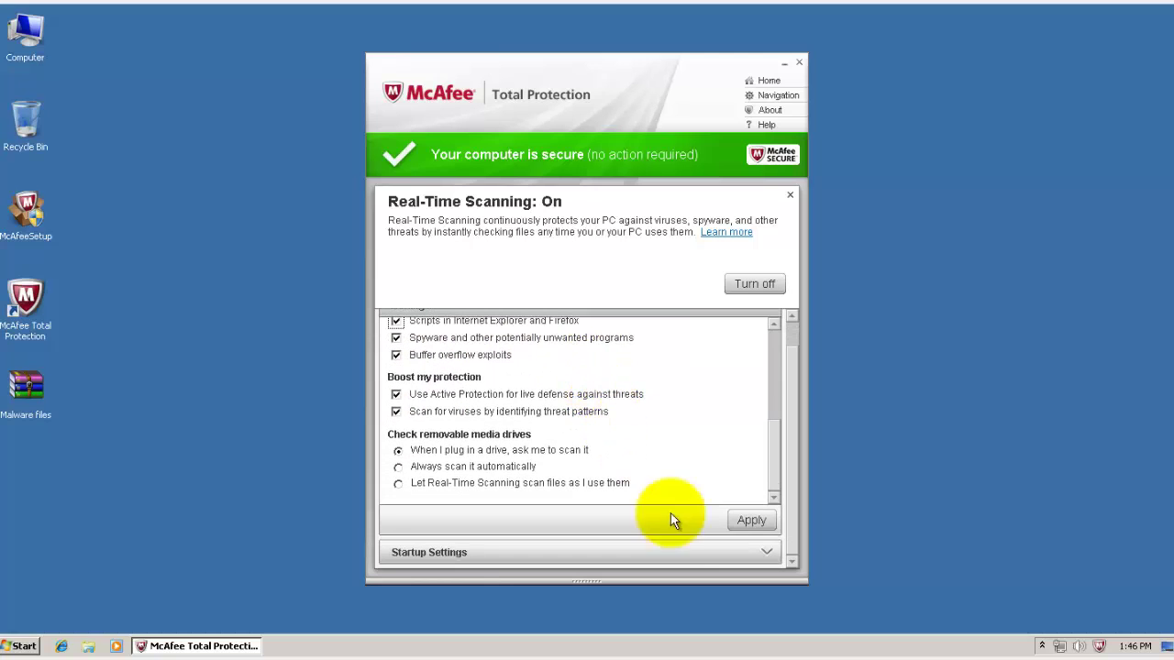
left_click(750, 520)
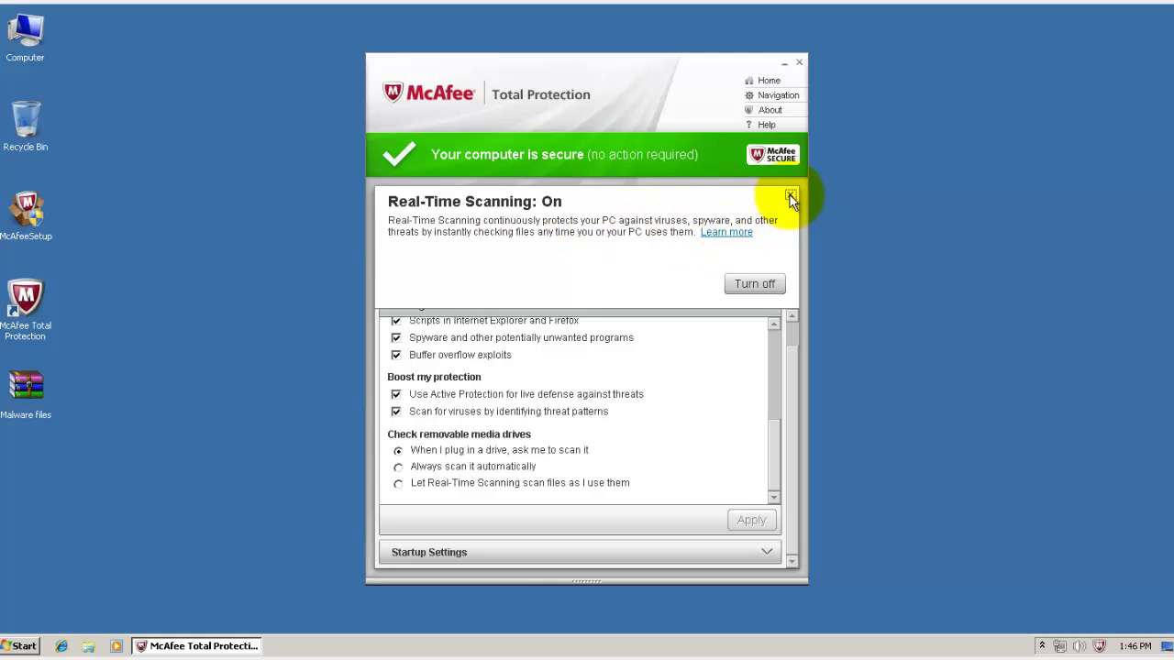
Check for updates, review Firewall Intrusion Protection settings, then close McAfee Total Protection.
left_click(514, 78)
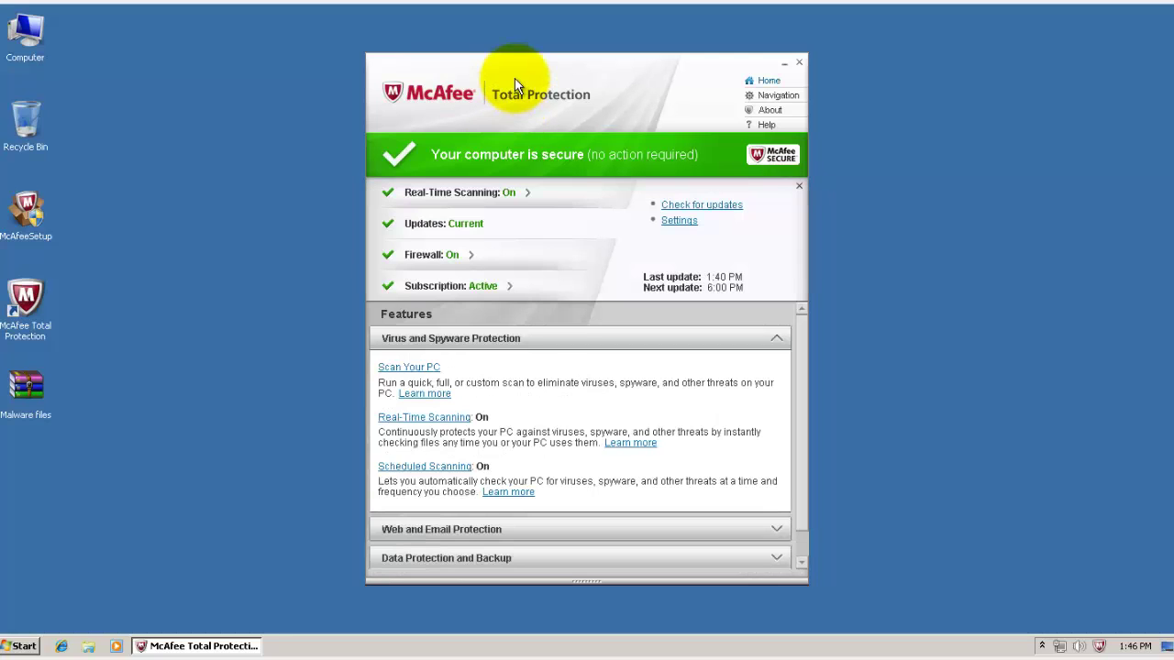
left_click(710, 207)
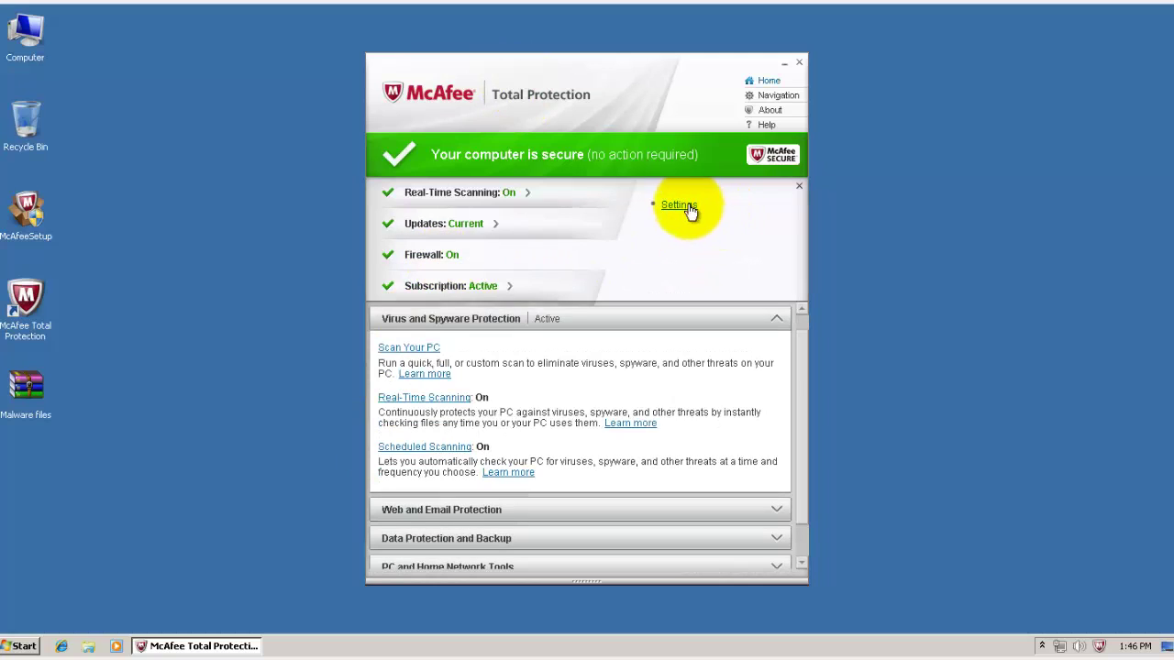
left_click(553, 266)
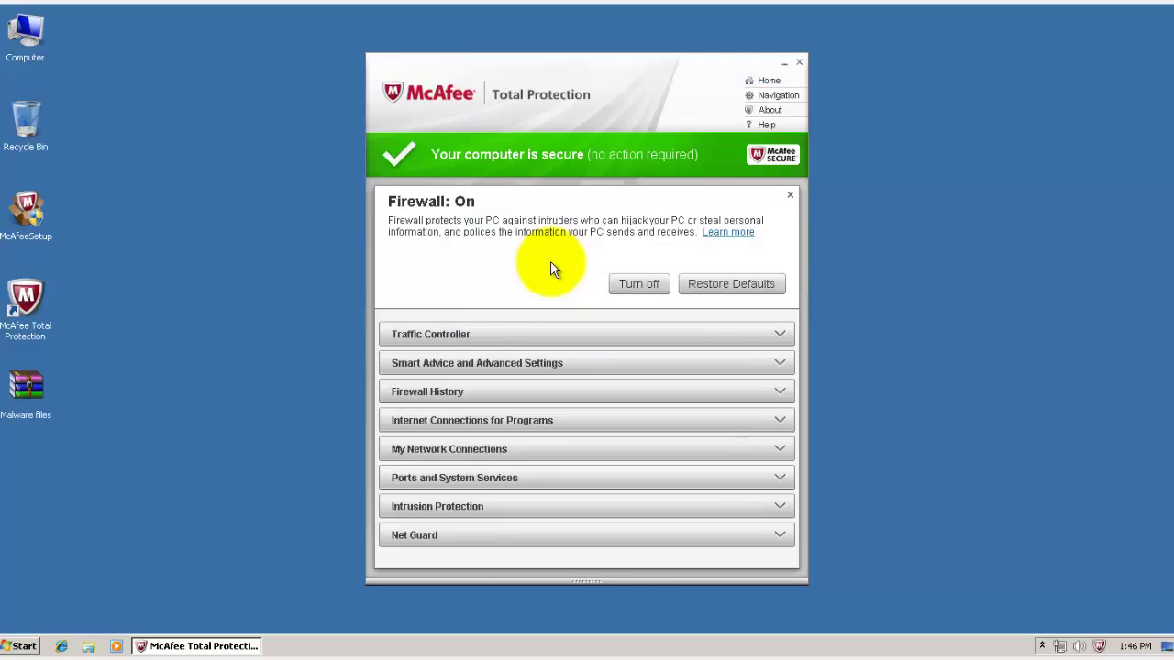
left_click(447, 517)
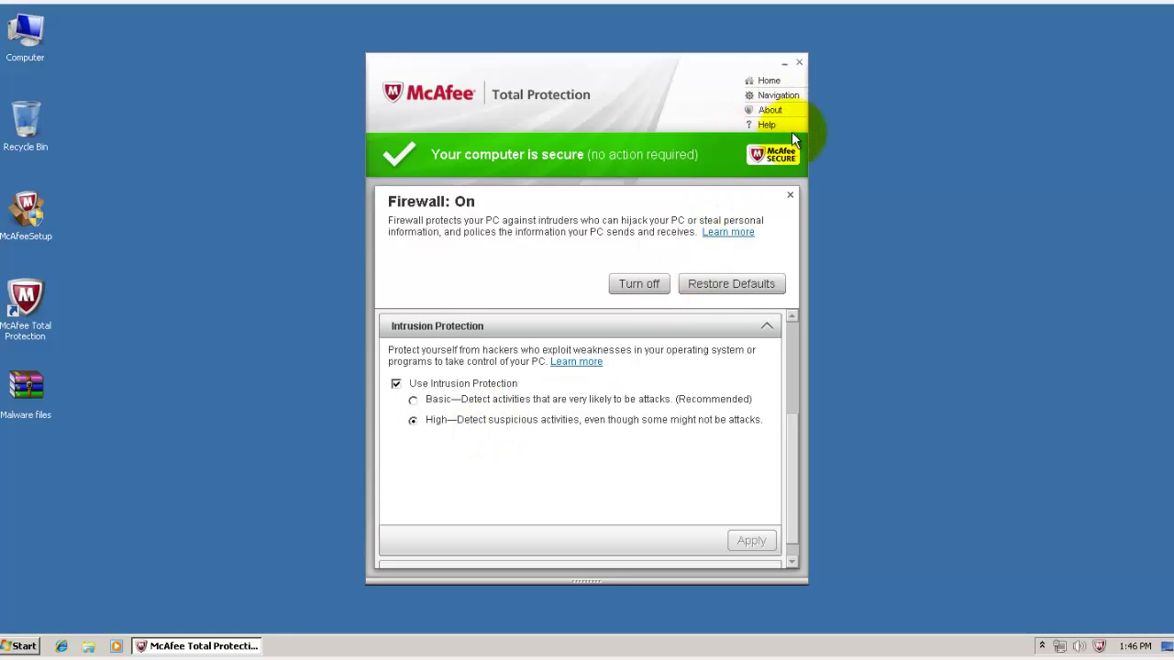
left_click(788, 198)
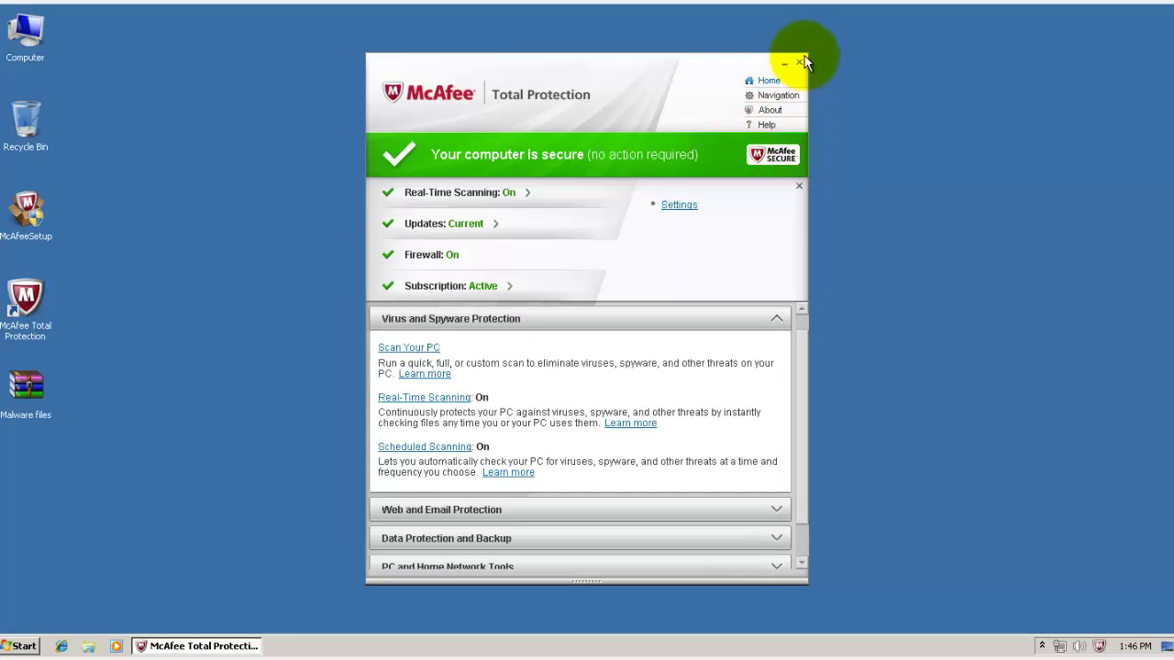
left_click(799, 61)
Launch Internet Explorer and open SiteAdvisor options from the McAfee toolbar menu.
left_click(60, 646)
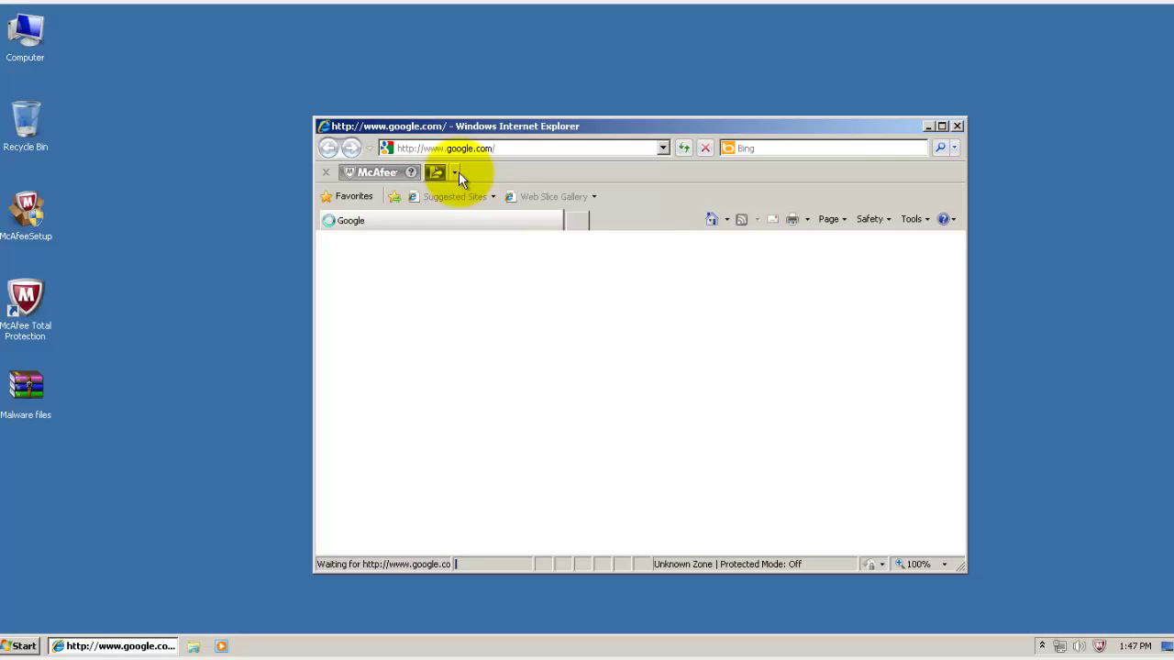
left_click(454, 172)
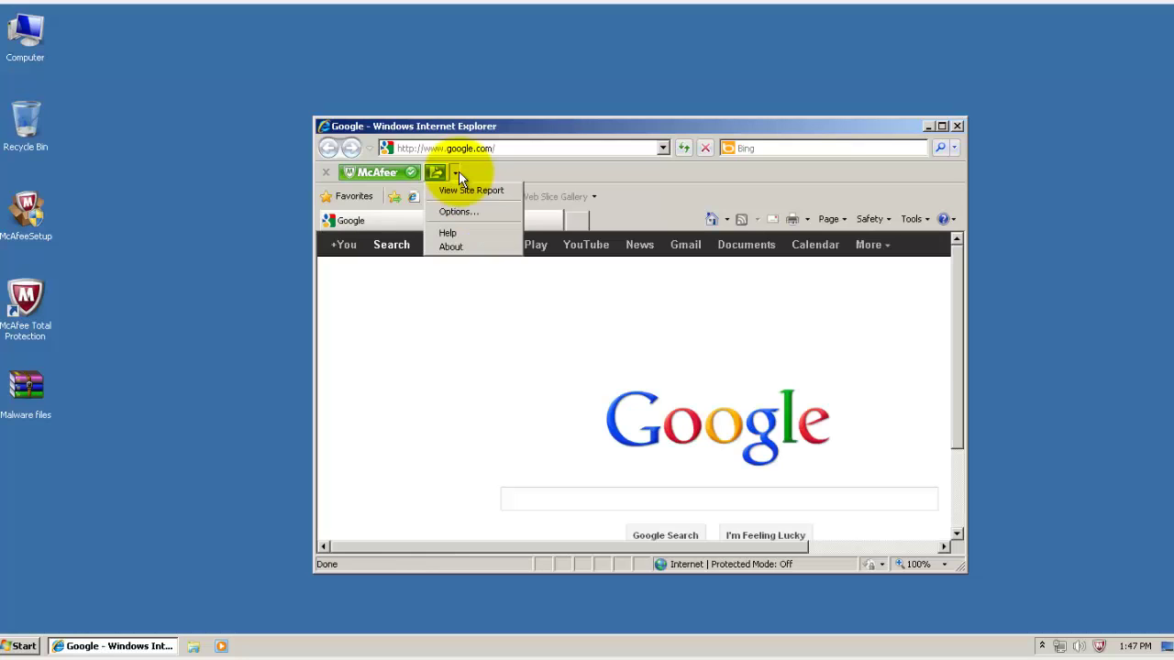
left_click(456, 175)
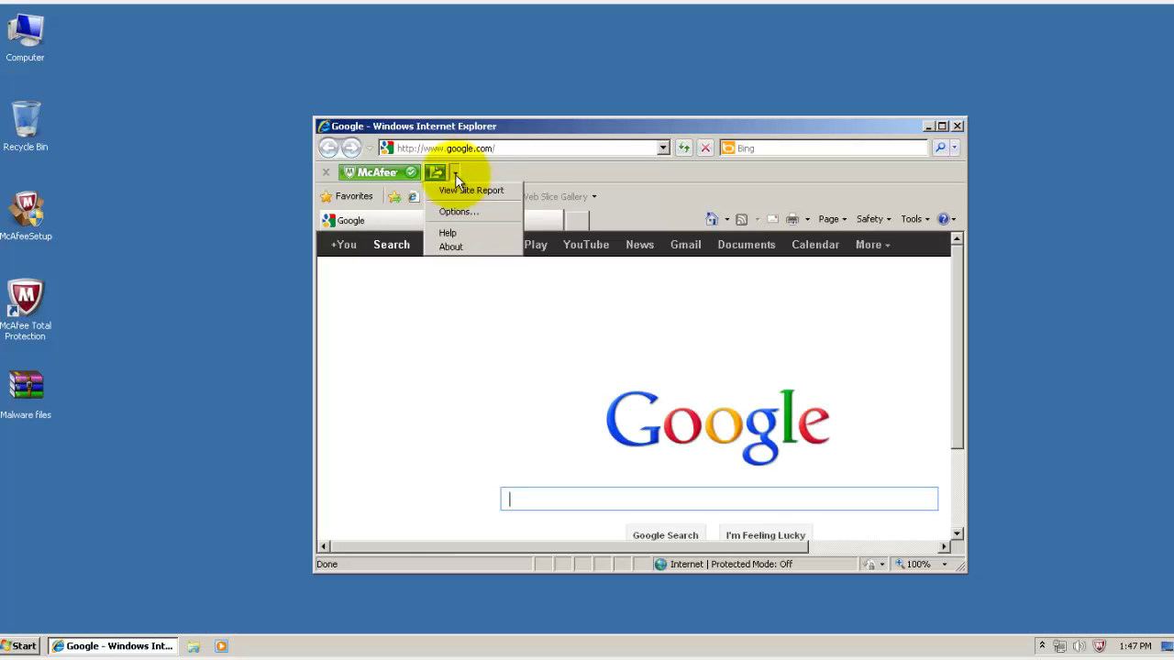
left_click(440, 210)
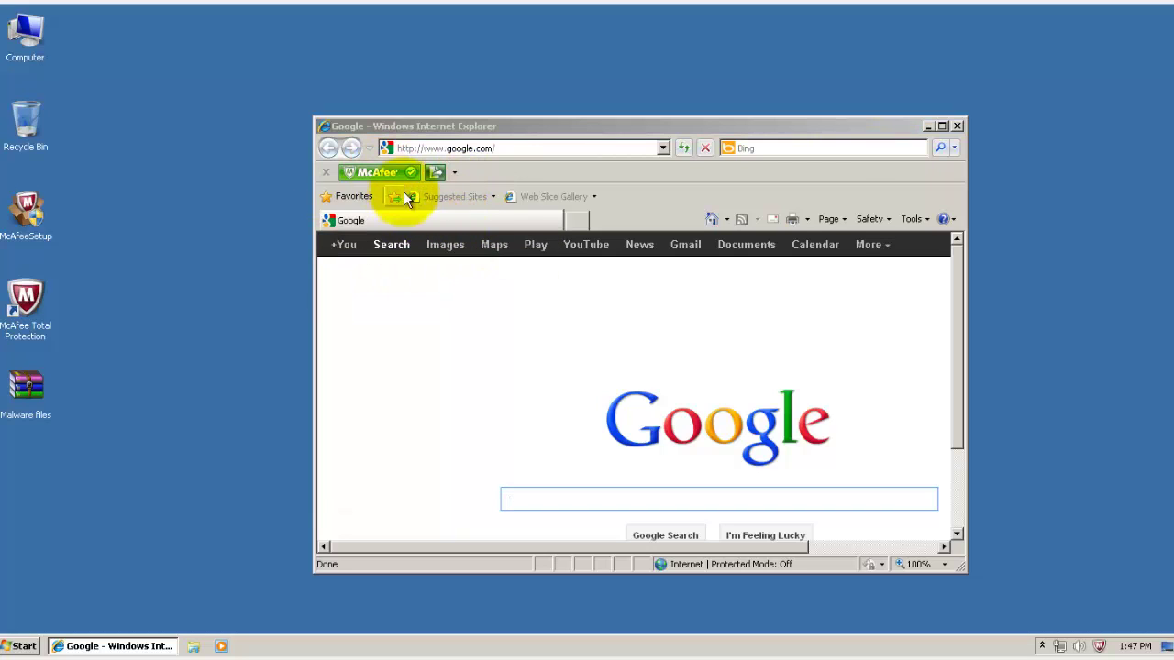
Save download protection at the Balanced level and maximize Internet Explorer.
left_click(406, 329)
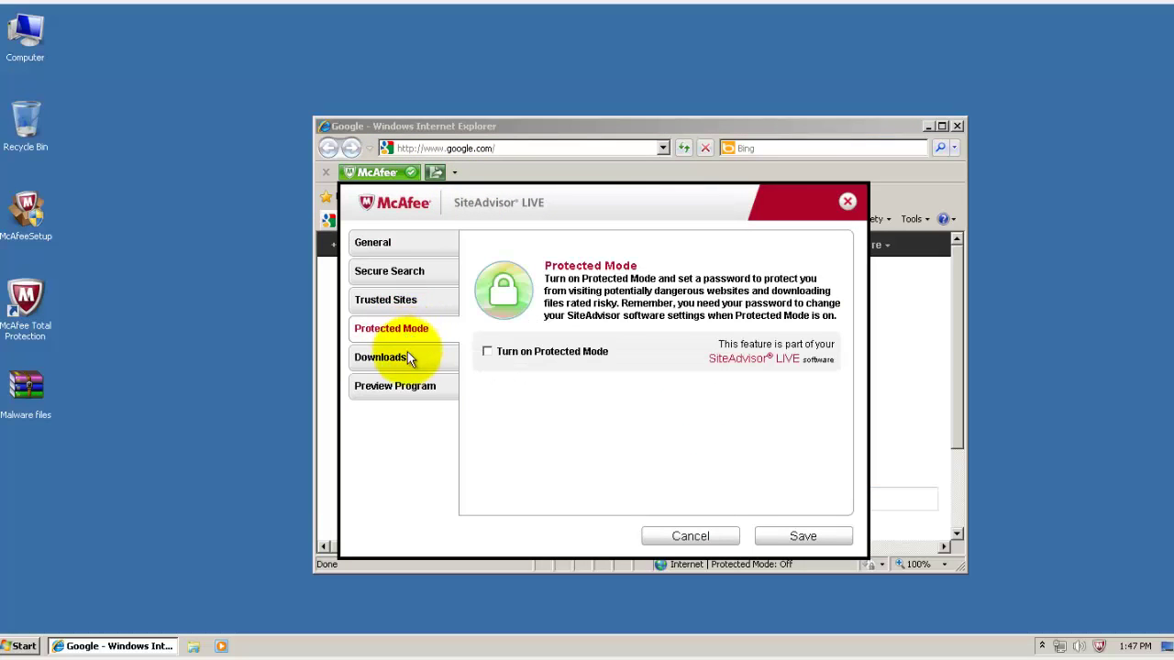
left_click(410, 356)
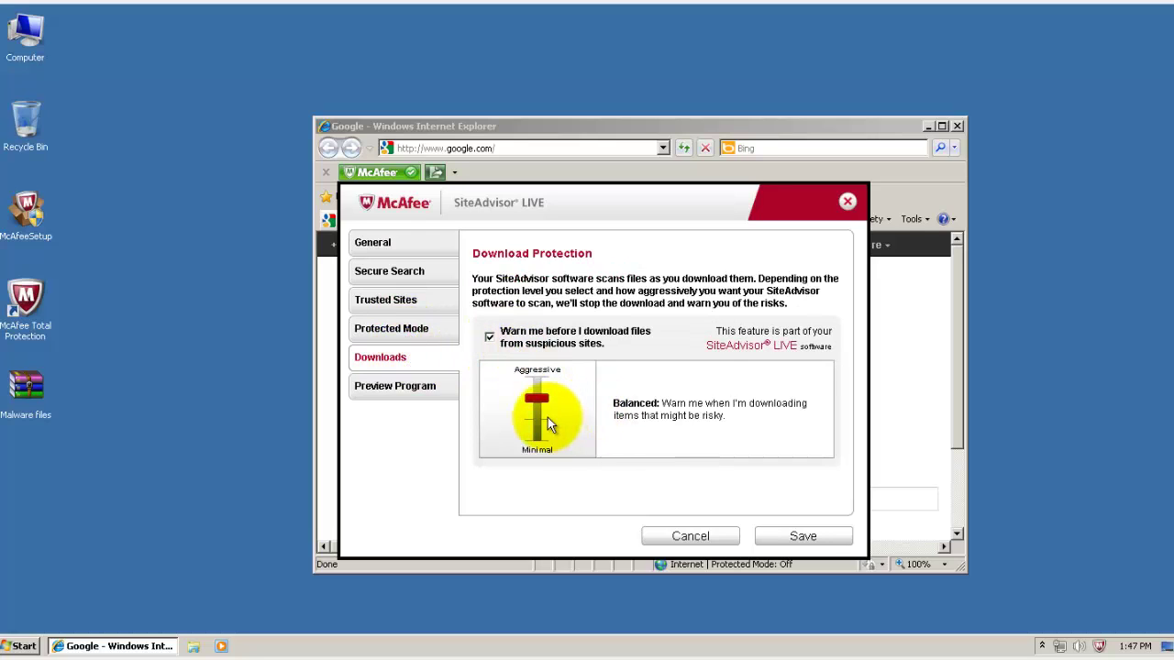
left_click_drag(547, 417, 544, 410)
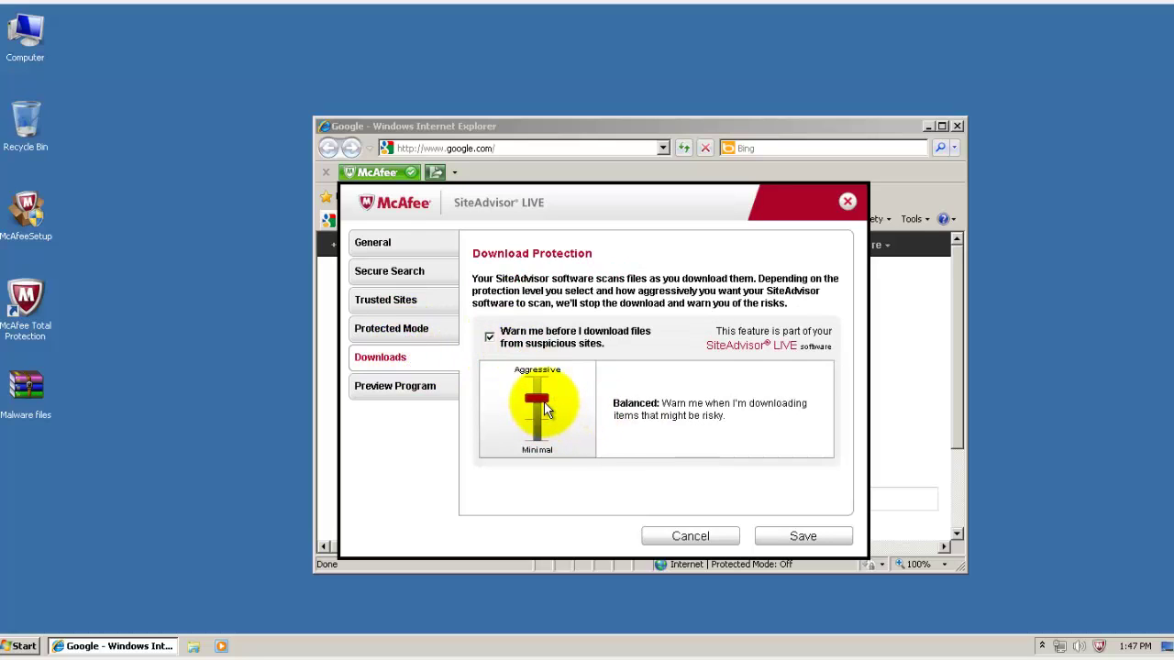
left_click(790, 538)
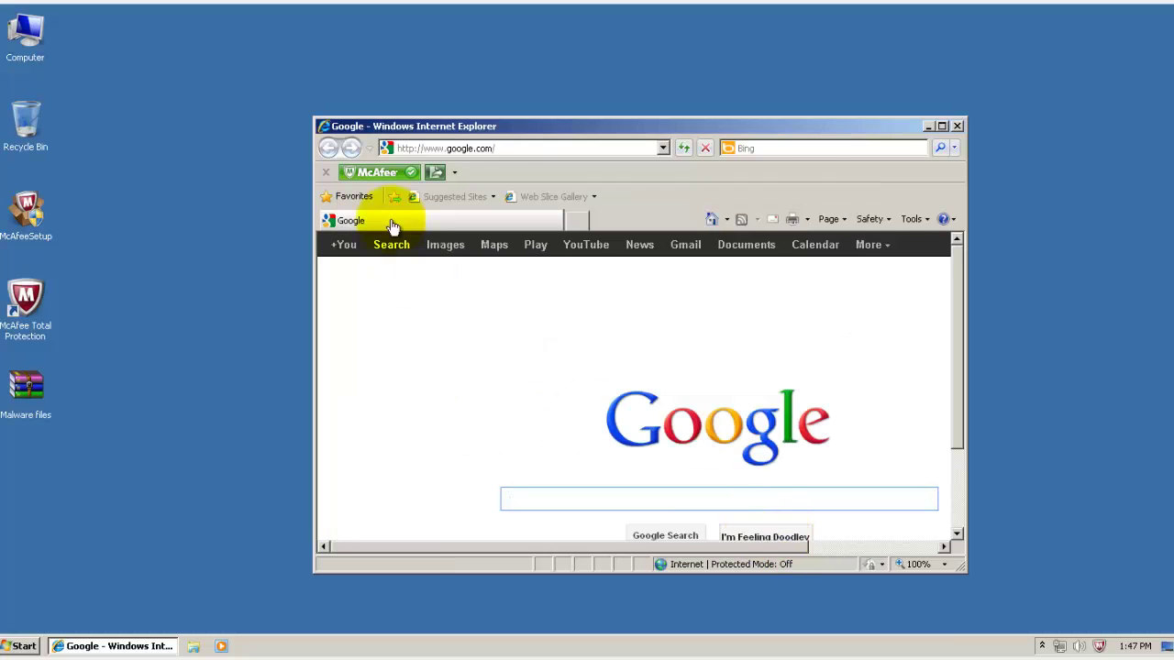
left_click(942, 126)
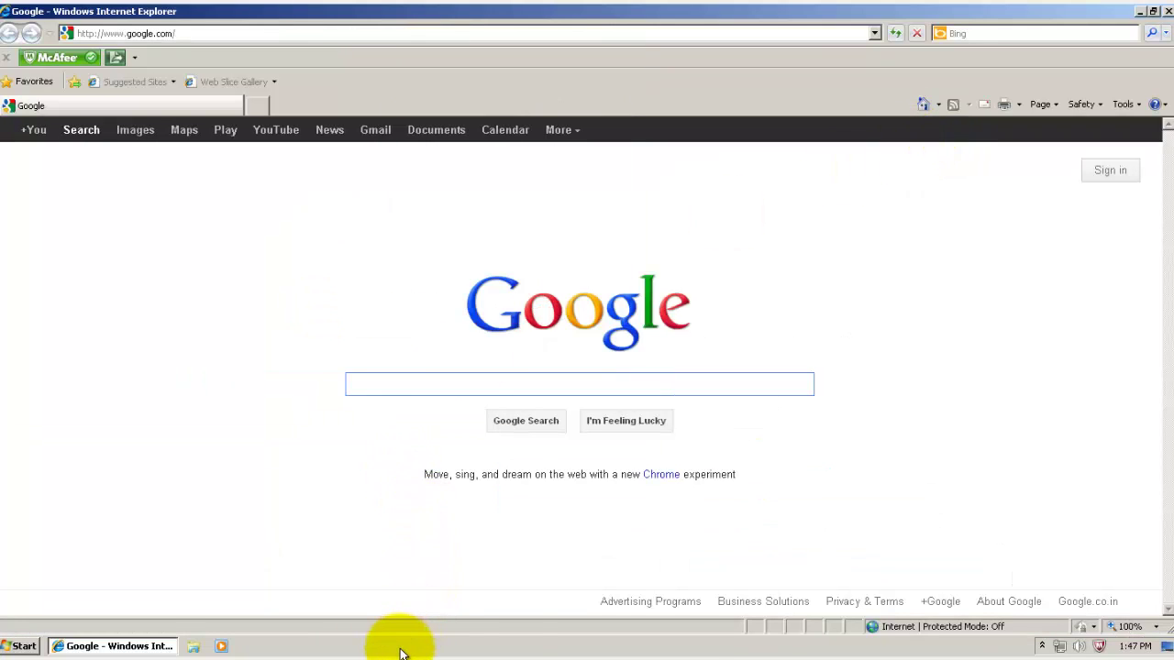
Open Task Manager showing all users' processes, maximized and sorted by description.
right_click(400, 651)
left_click(426, 598)
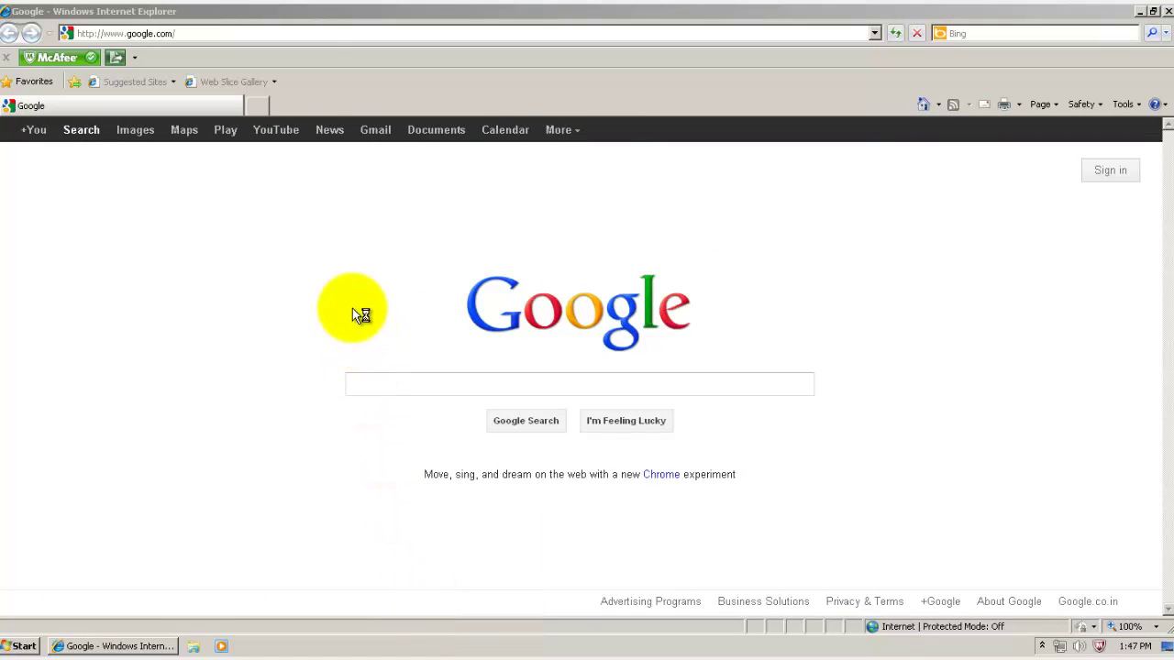
left_click_drag(130, 23, 363, 120)
left_click(347, 425)
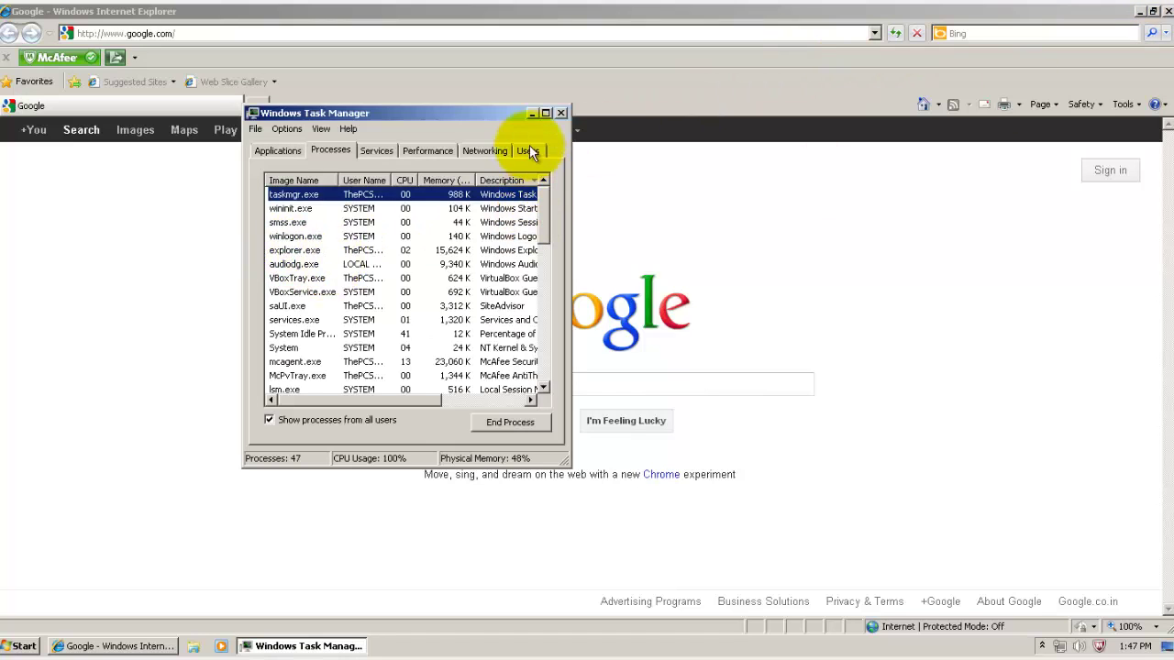
left_click(545, 111)
left_click_drag(422, 79, 603, 115)
left_click(349, 81)
left_click(348, 81)
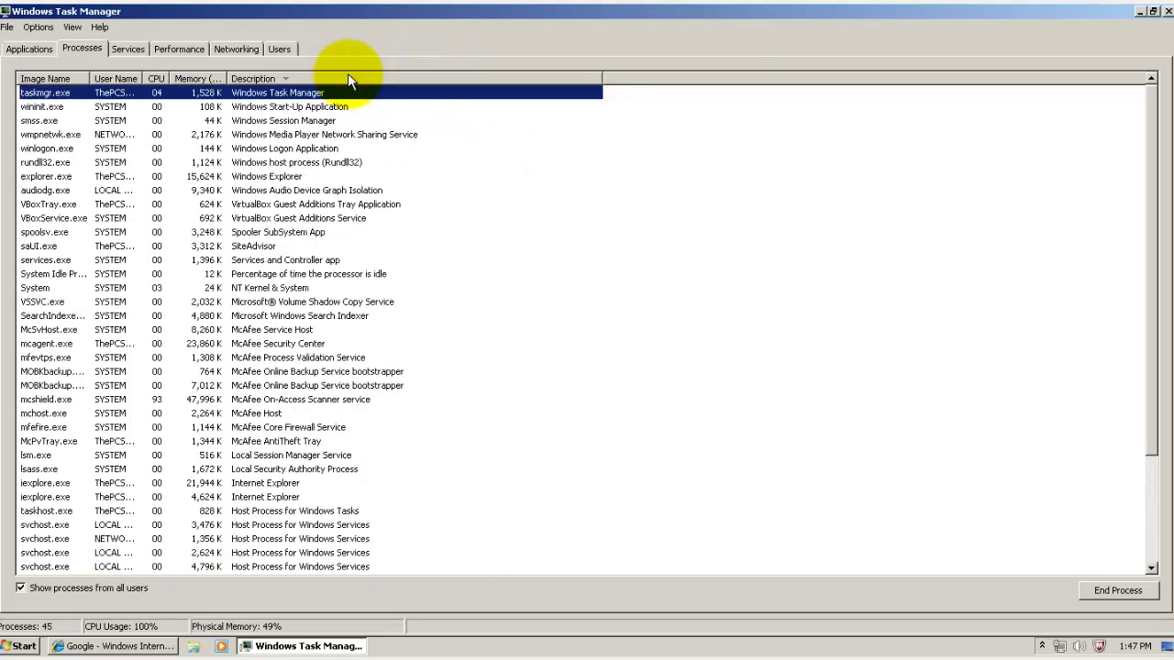
Inspect the saUI.exe, services.exe, McAfee online backup and mcshield.exe processes.
left_click(262, 248)
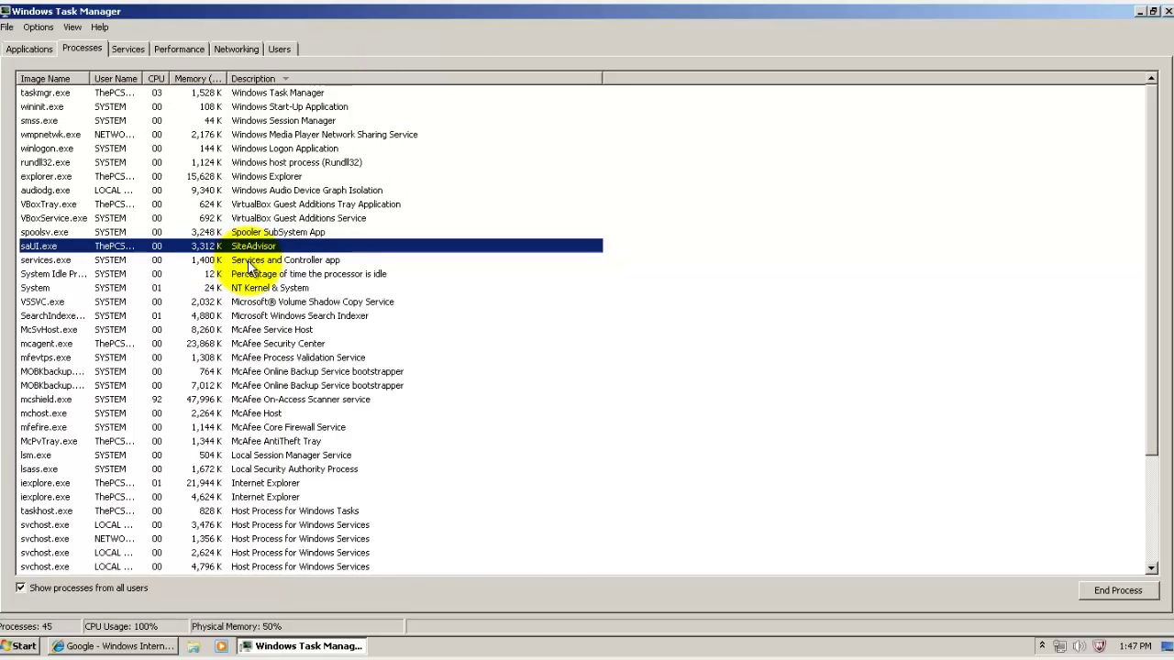
left_click(249, 263)
scroll(244, 257, "down", 2)
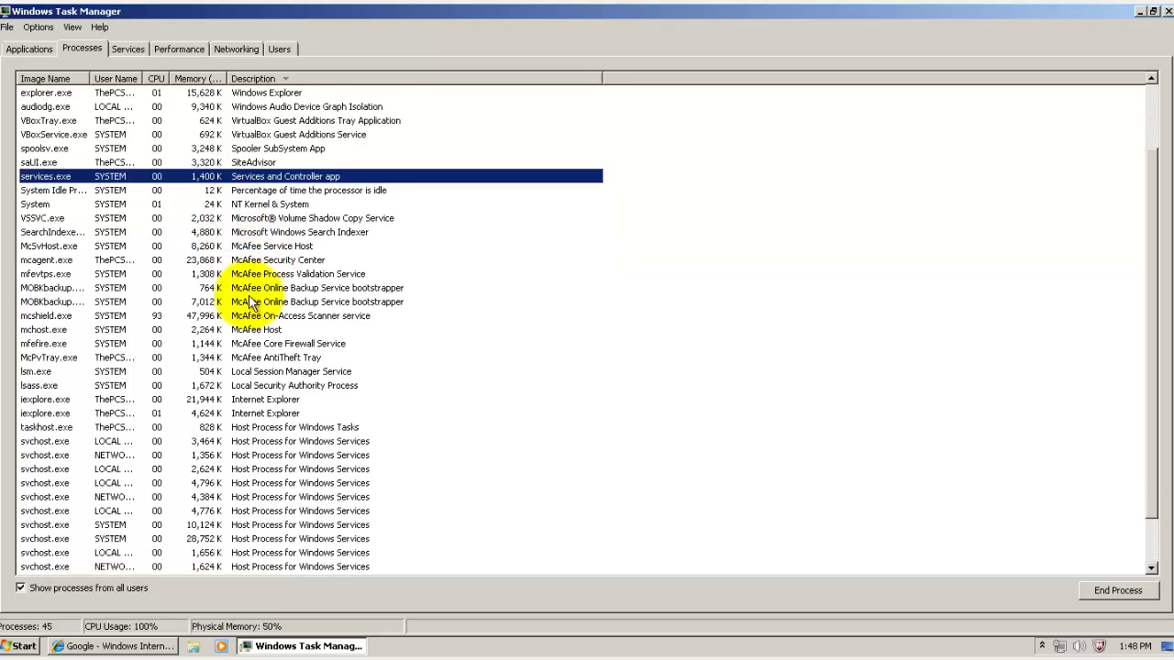
left_click(249, 288)
left_click(252, 315)
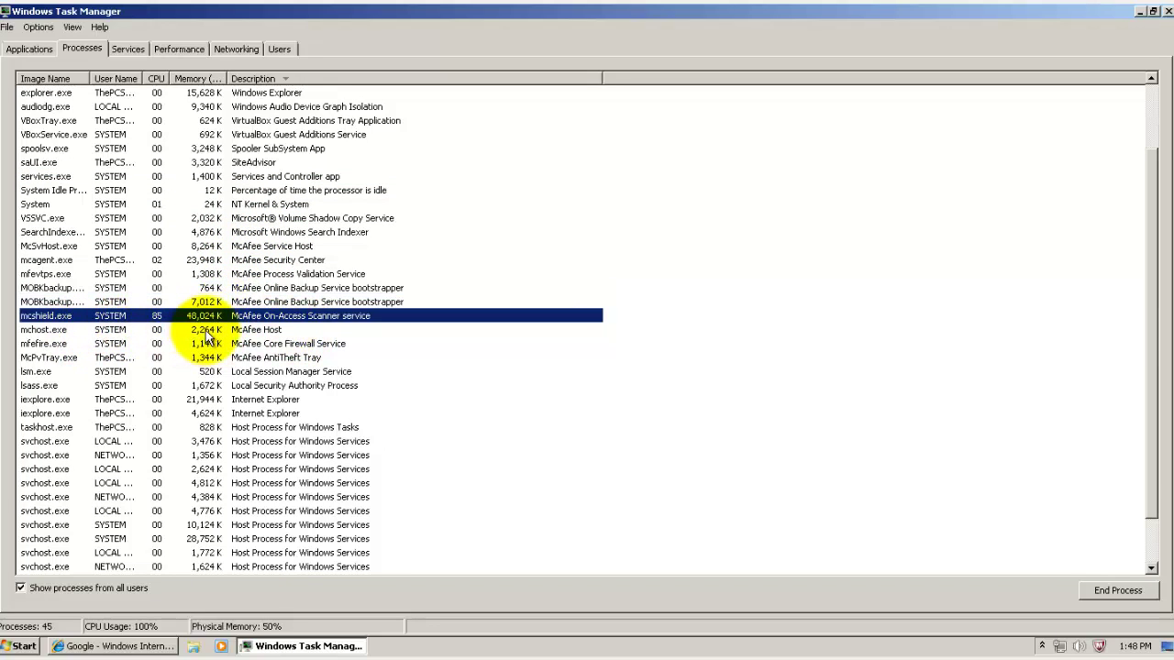
Review the McAfee Online Backup, On-Access Scanner, Host, Firewall and AntiTheft processes, then close Task Manager.
left_click(241, 303)
left_click(237, 317)
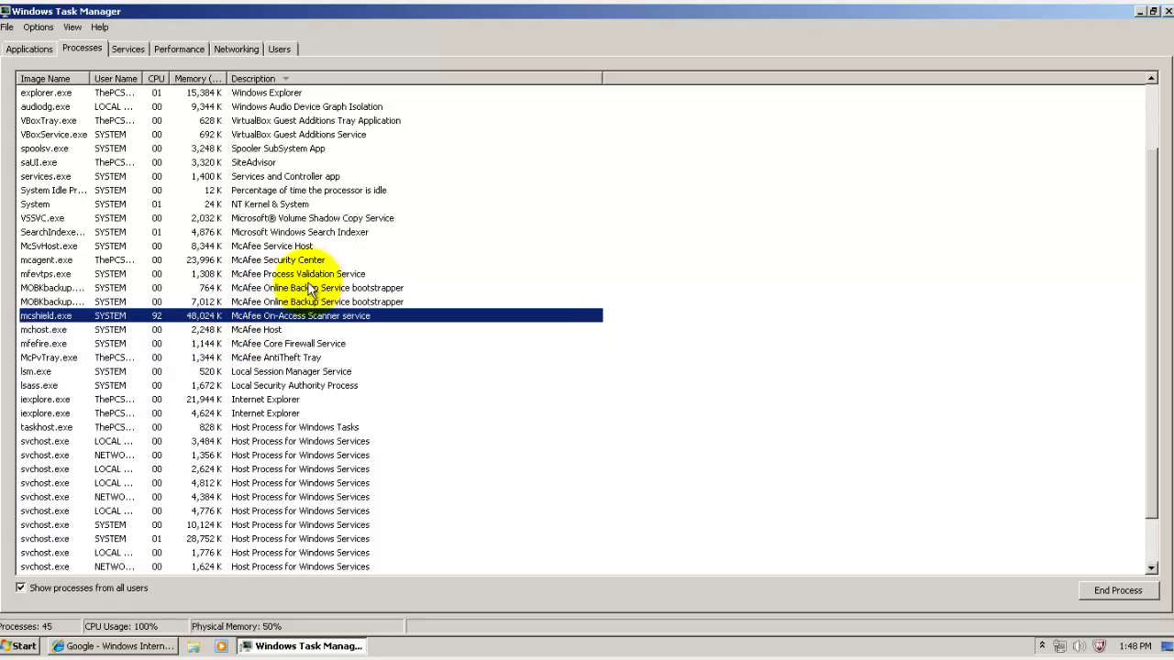
left_click(230, 288)
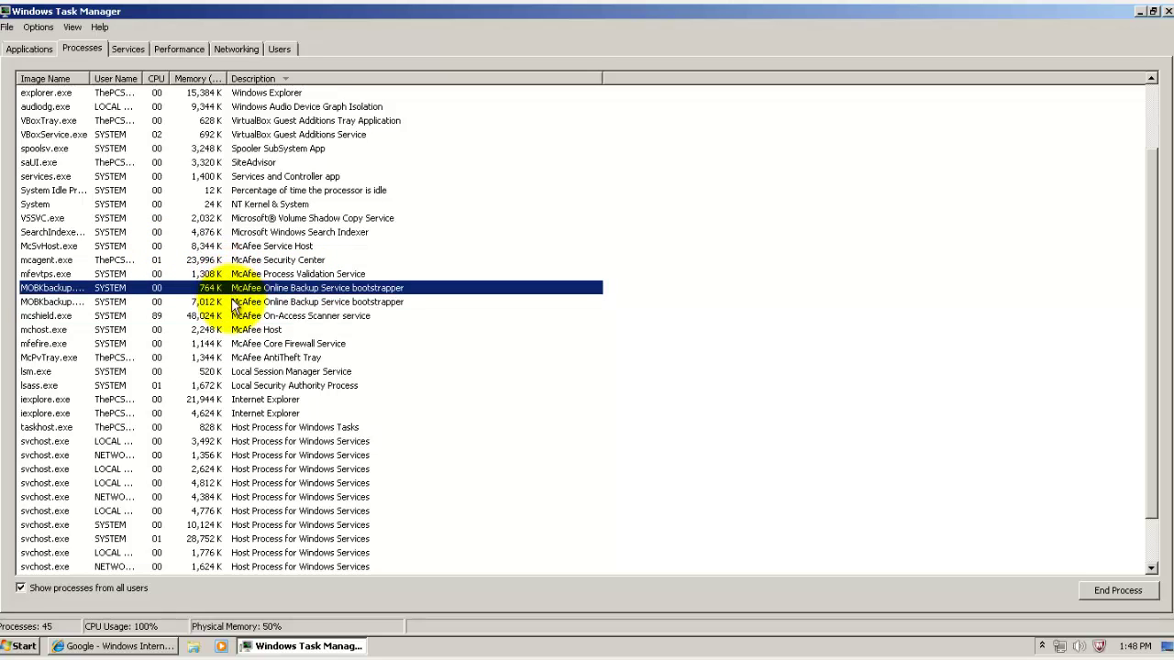
left_click(233, 303)
left_click(232, 329)
left_click(229, 343)
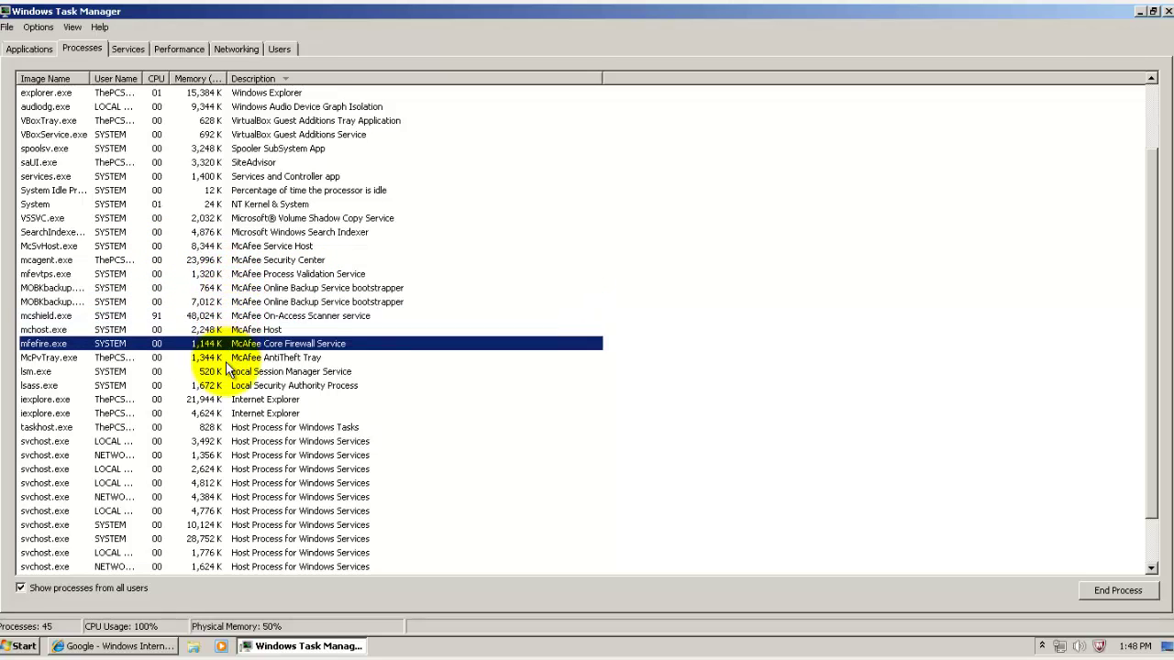
left_click(228, 358)
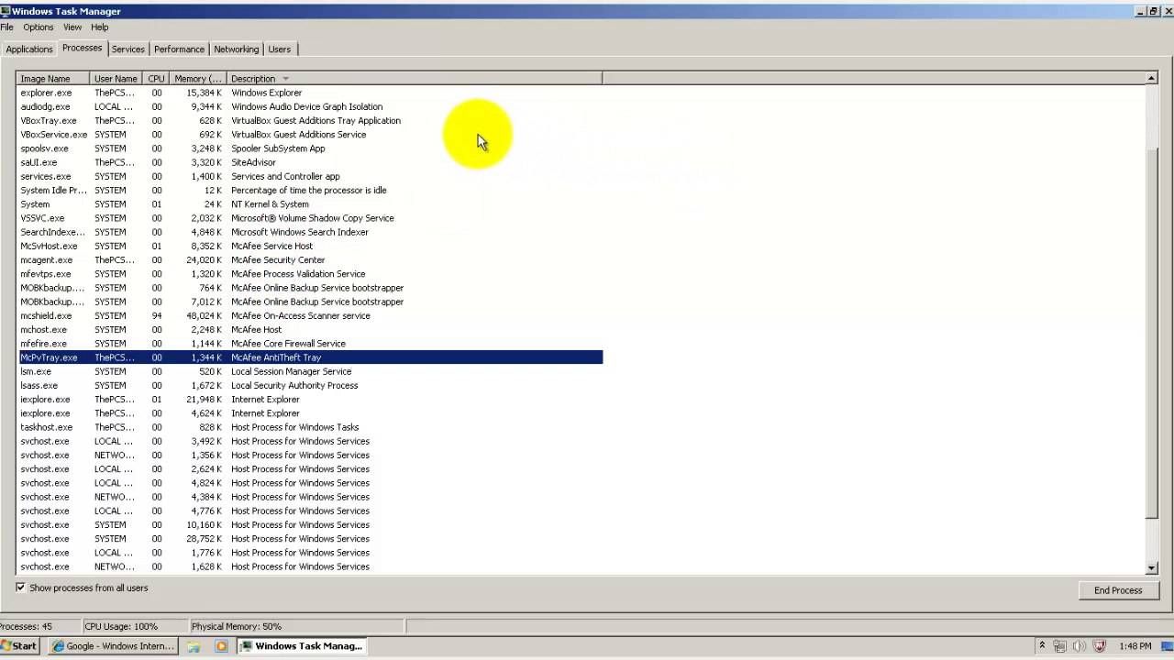
scroll(476, 138, "up", 2)
scroll(474, 131, "down", 2)
scroll(474, 116, "up", 2)
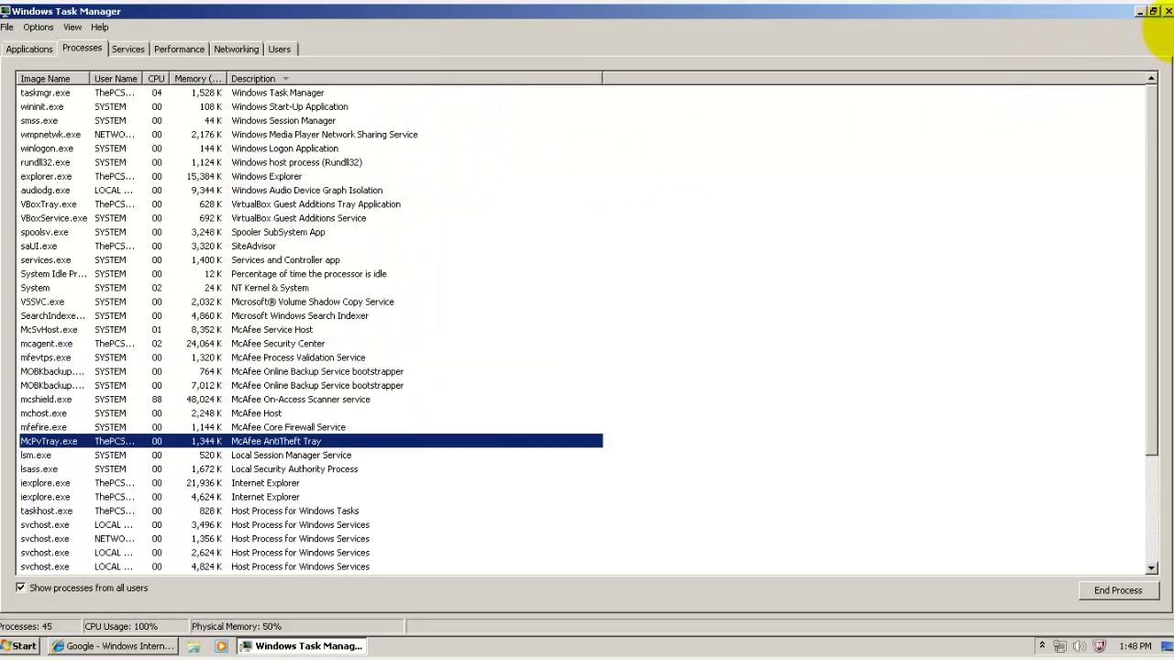
left_click(1167, 11)
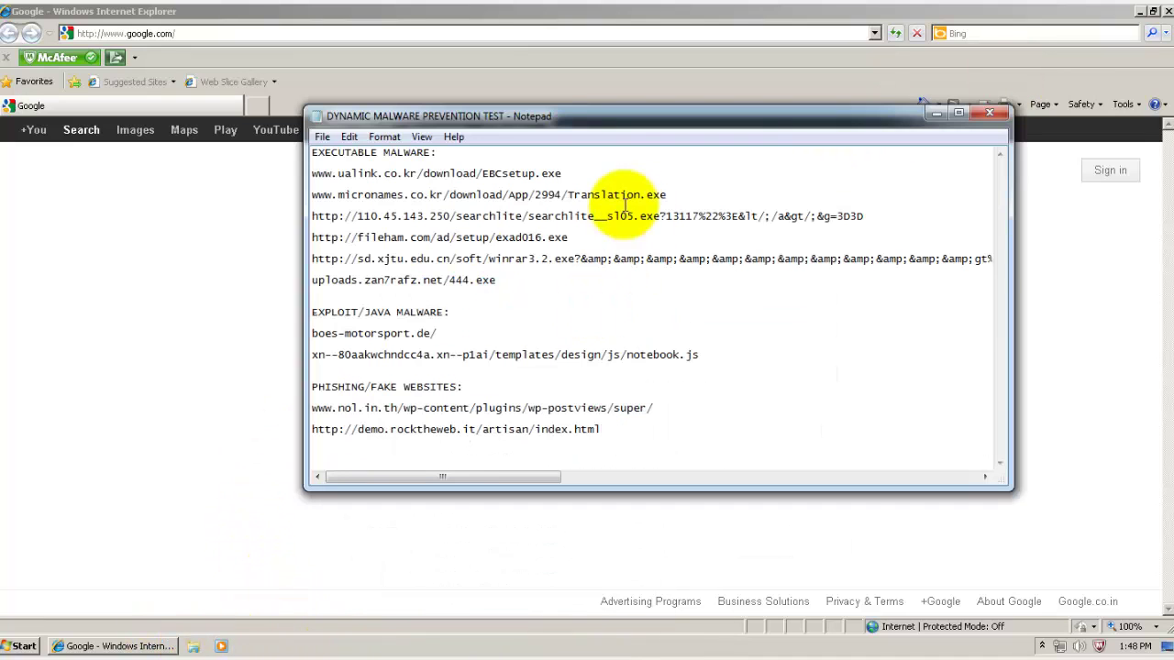
Load the EBCsetup.exe test link in Internet Explorer and block the dangerous download.
double_click(597, 172)
key("ctrl+c")
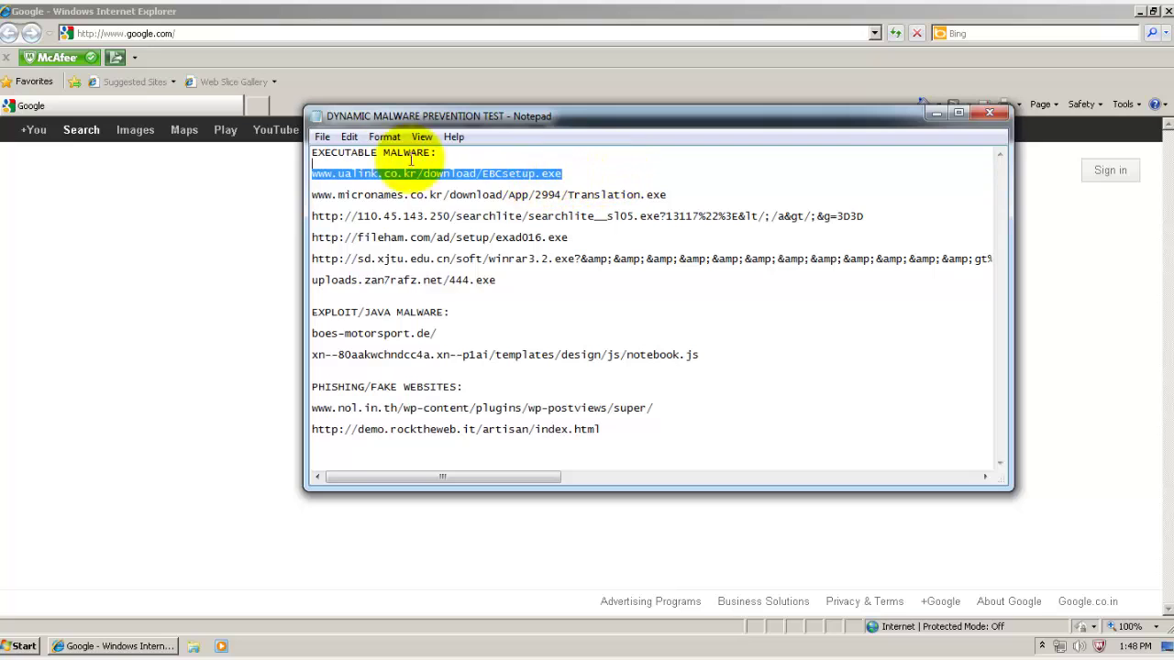
left_click(137, 197)
left_click(166, 34)
key("ctrl+v")
key("Return")
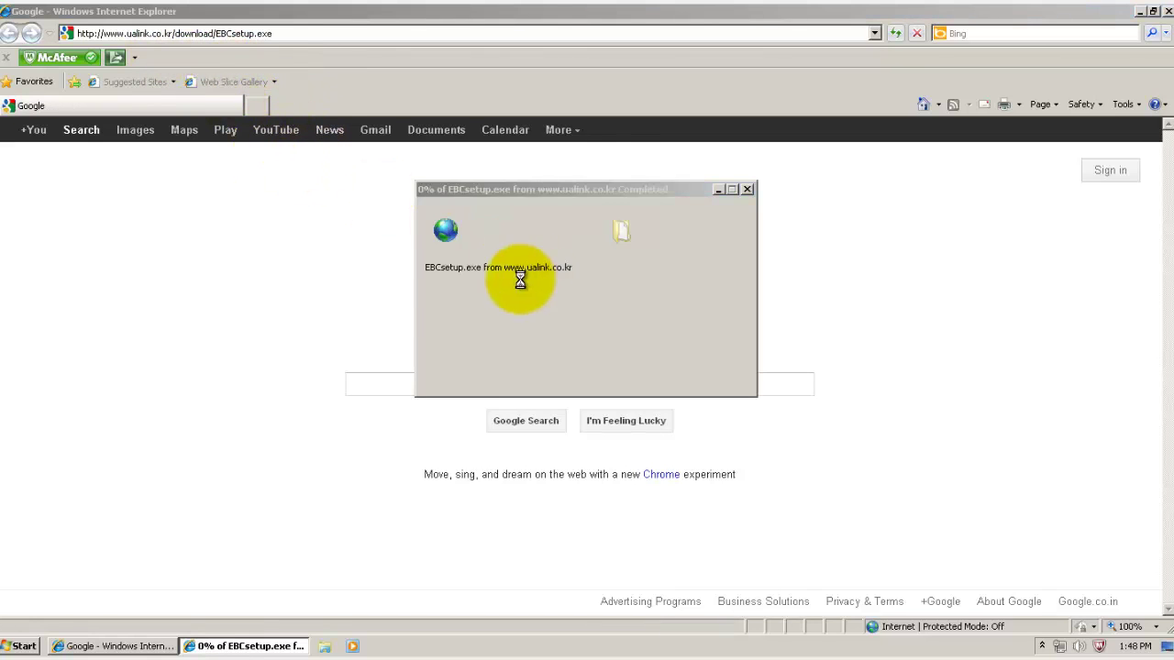
left_click(557, 338)
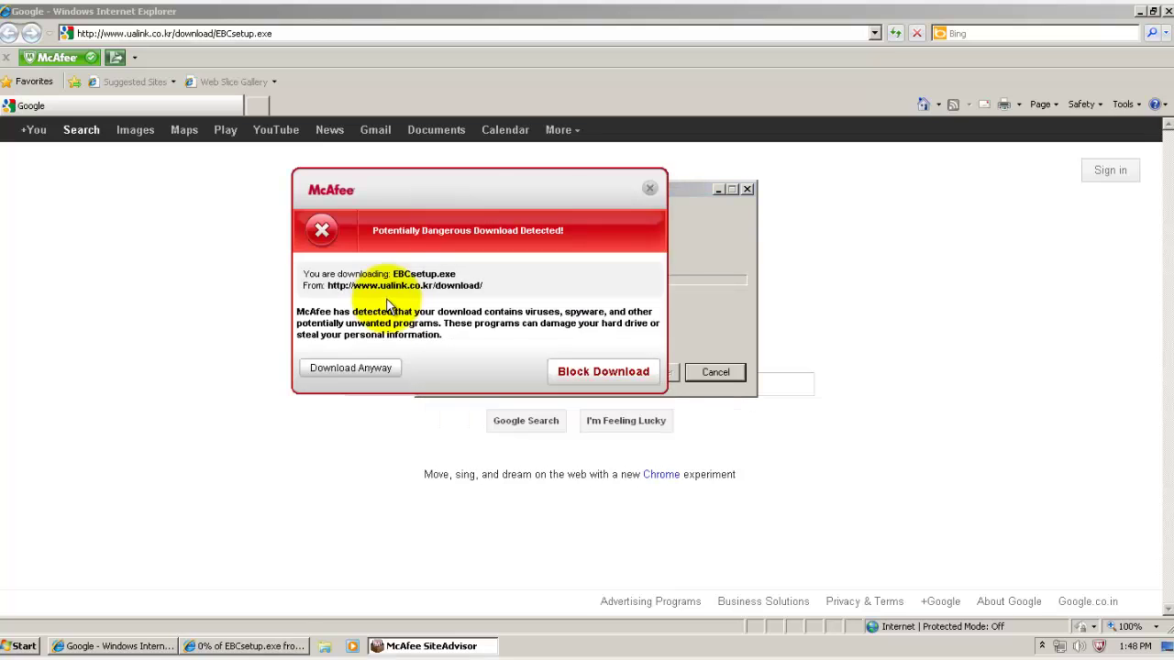
left_click(587, 371)
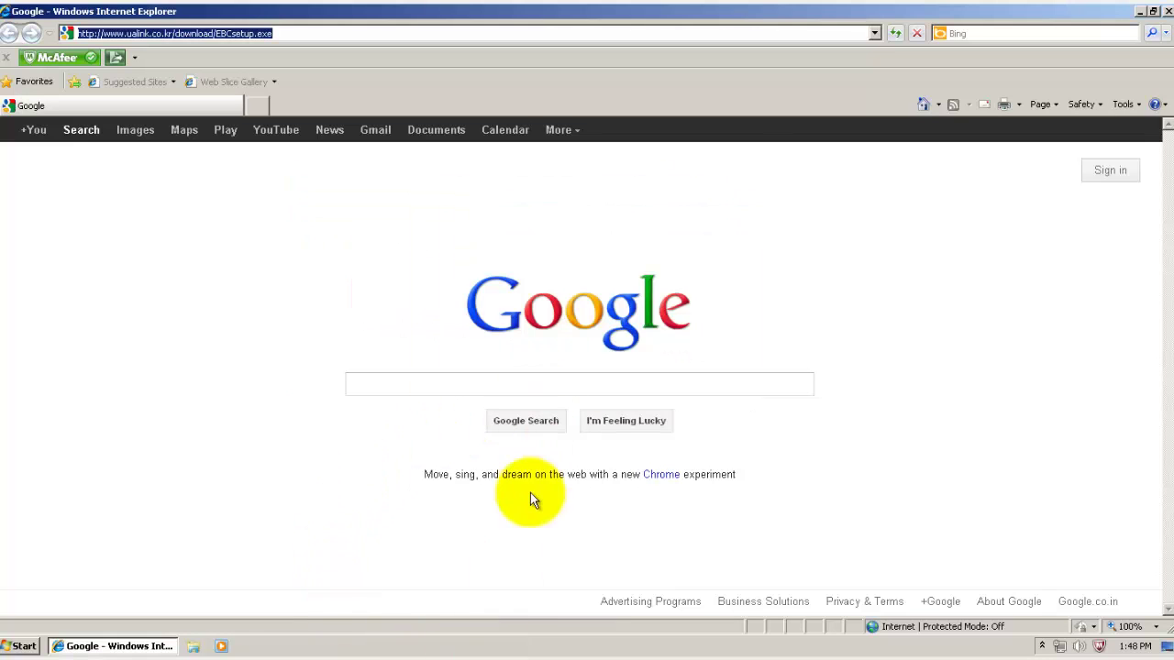
Load the Translation.exe test link and block the dangerous download.
left_click(498, 653)
double_click(642, 194)
key("ctrl+c")
left_click(175, 184)
left_click(191, 36)
key("ctrl+v")
key("Return")
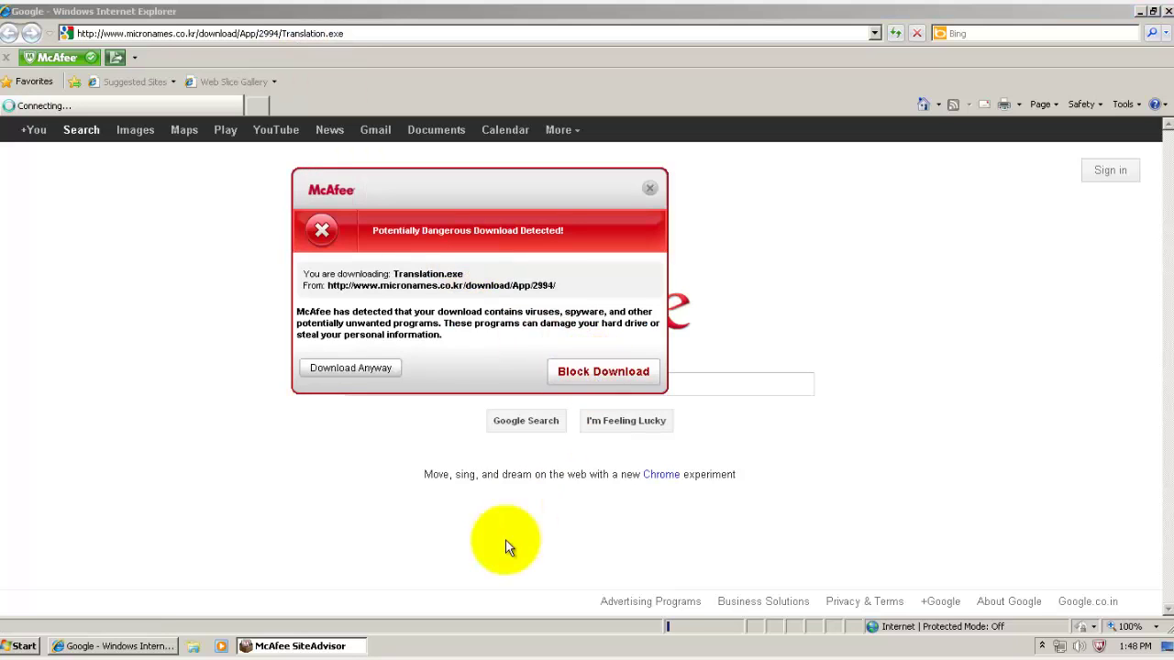
left_click(587, 371)
Load the searchlite test link and block the dangerous download.
key("alt+Tab")
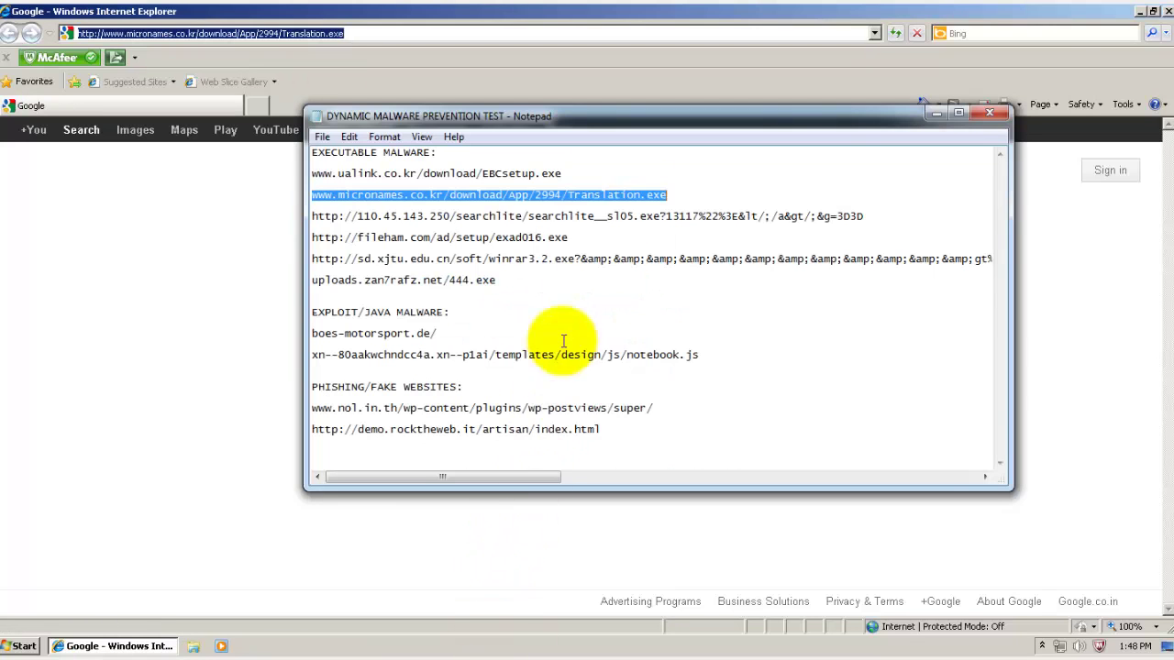
left_click(881, 213)
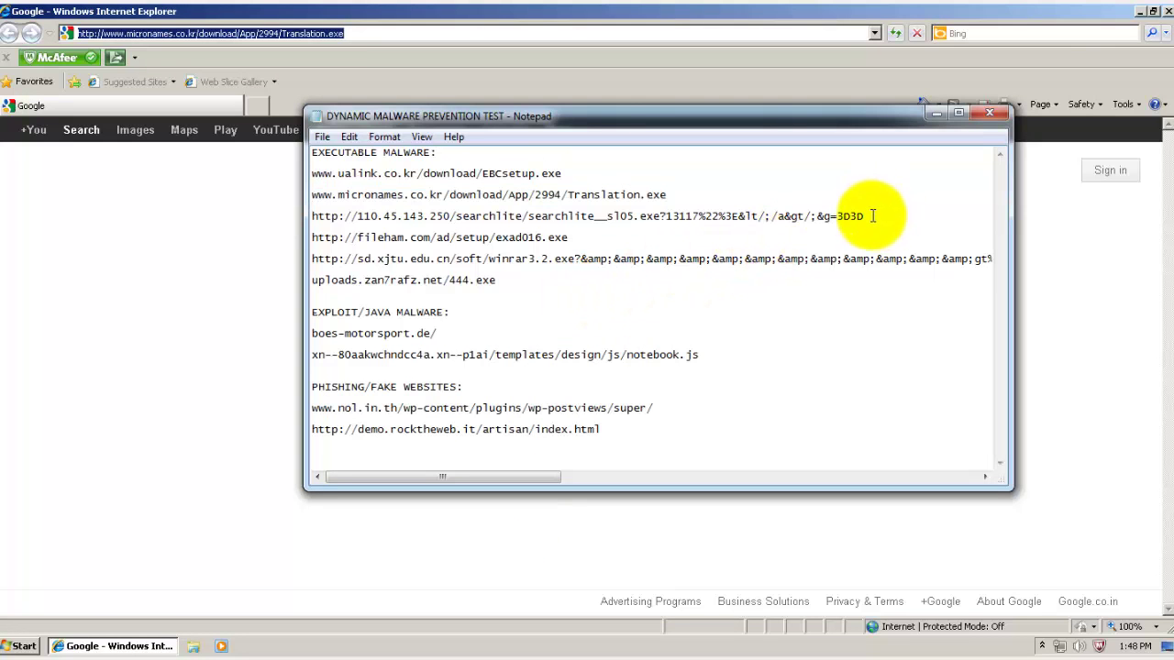
key("shift+Home")
left_click(84, 225)
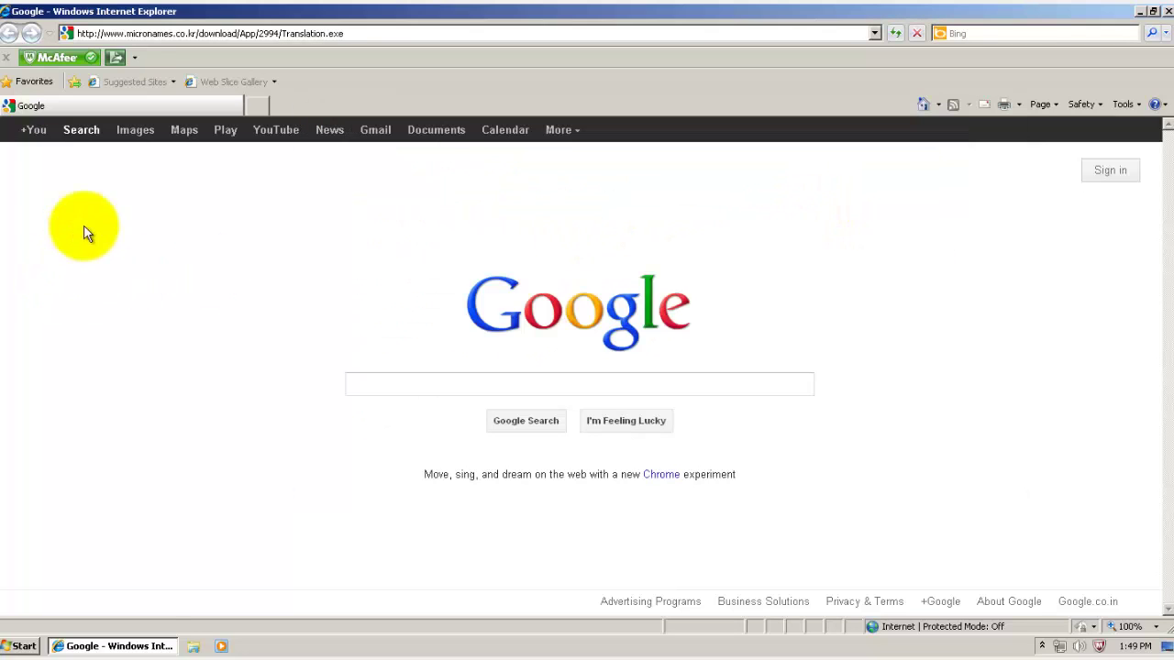
left_click(162, 34)
type("http://110.45.143.250/searchlite/searchlite__sl05.exe?13117%22%3E&lt;/;/a&gt;;&g=3D3D")
key("Return")
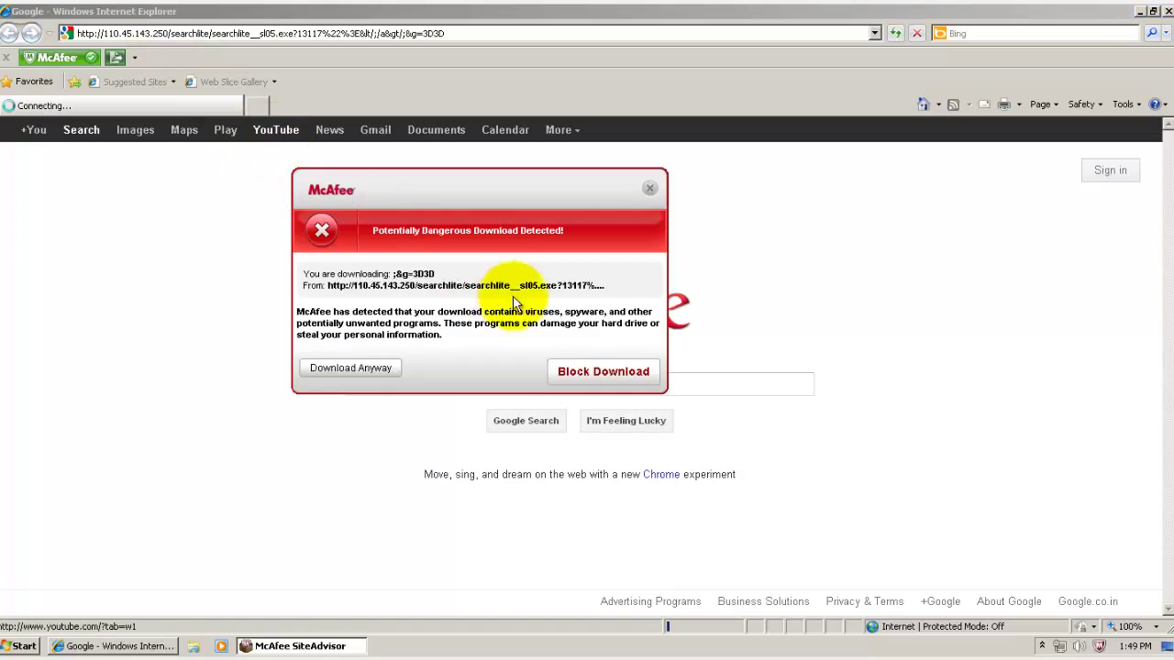
left_click(576, 367)
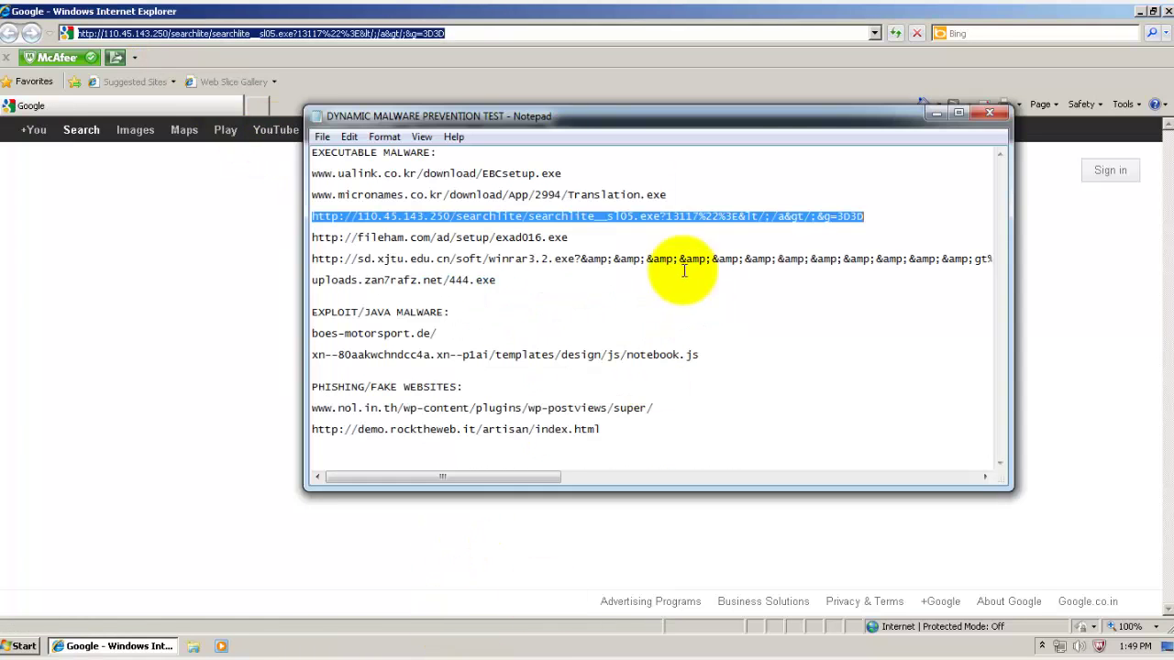
Copy the fileham exad016.exe link, load it, and block the dangerous download.
left_click(573, 238)
key("shift+Home")
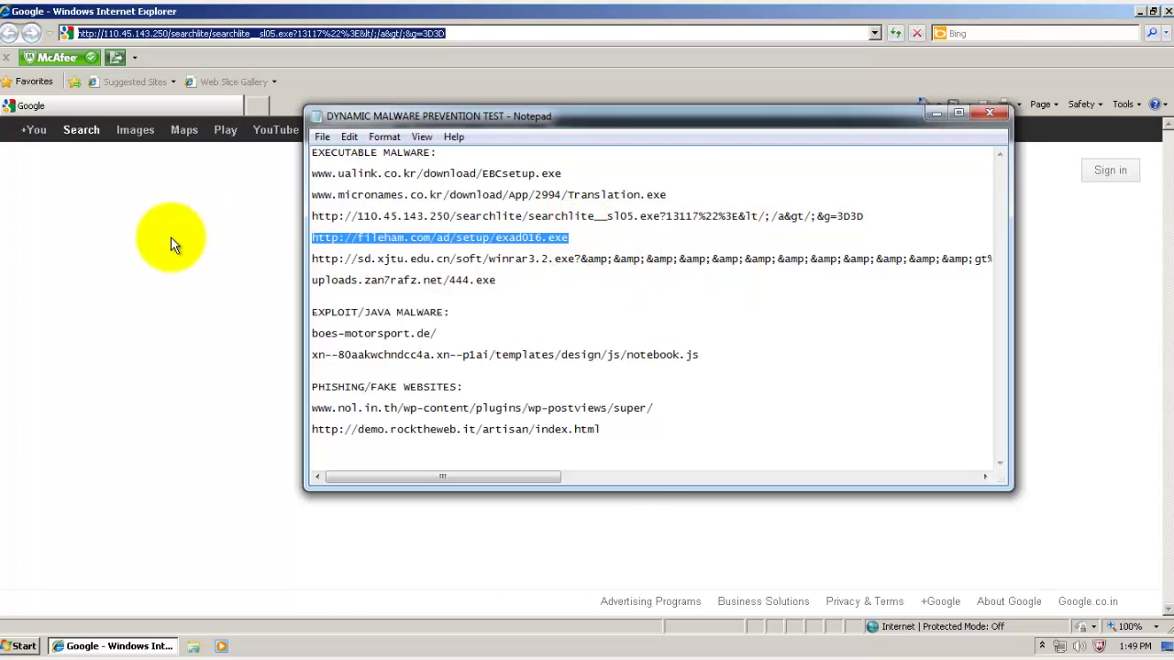
key("ctrl+c")
left_click(175, 245)
left_click(183, 33)
key("ctrl+v")
key("Return")
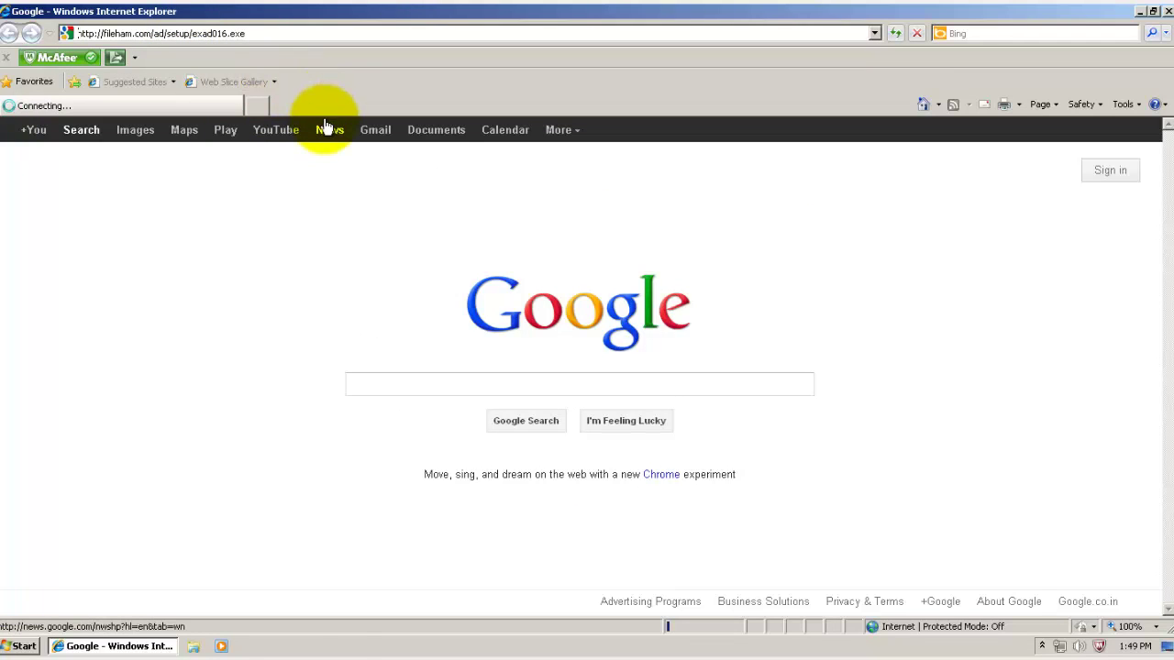
left_click(590, 371)
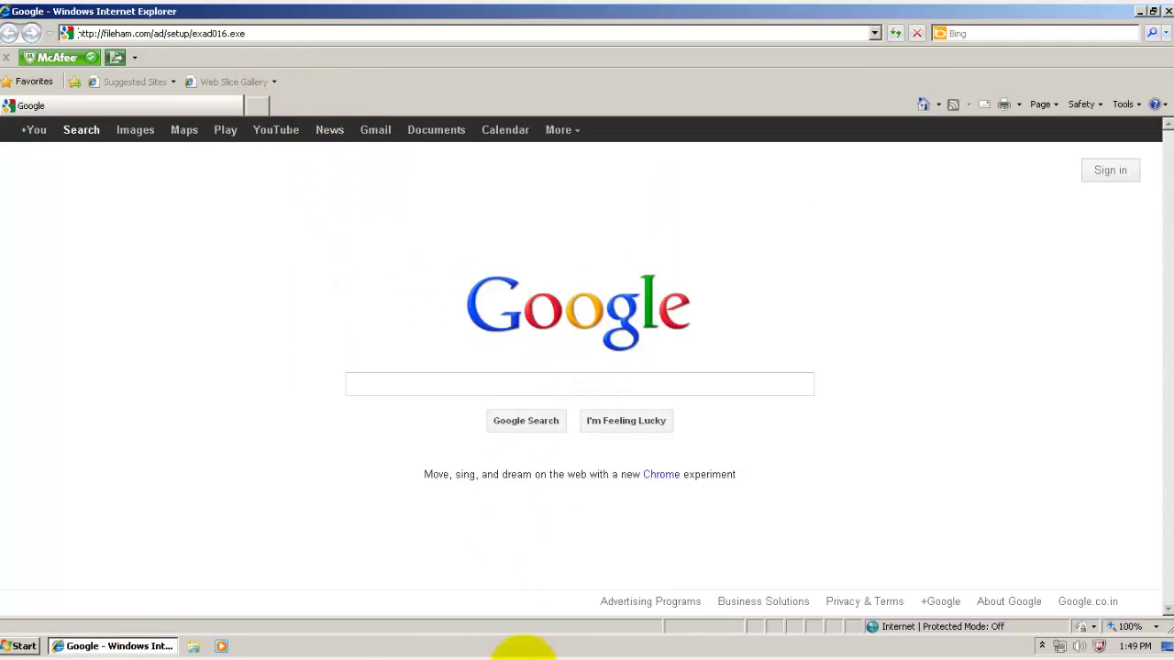
Copy the winrar3.2.exe link, load it, and block the dangerous download.
left_click(523, 649)
left_click(312, 258)
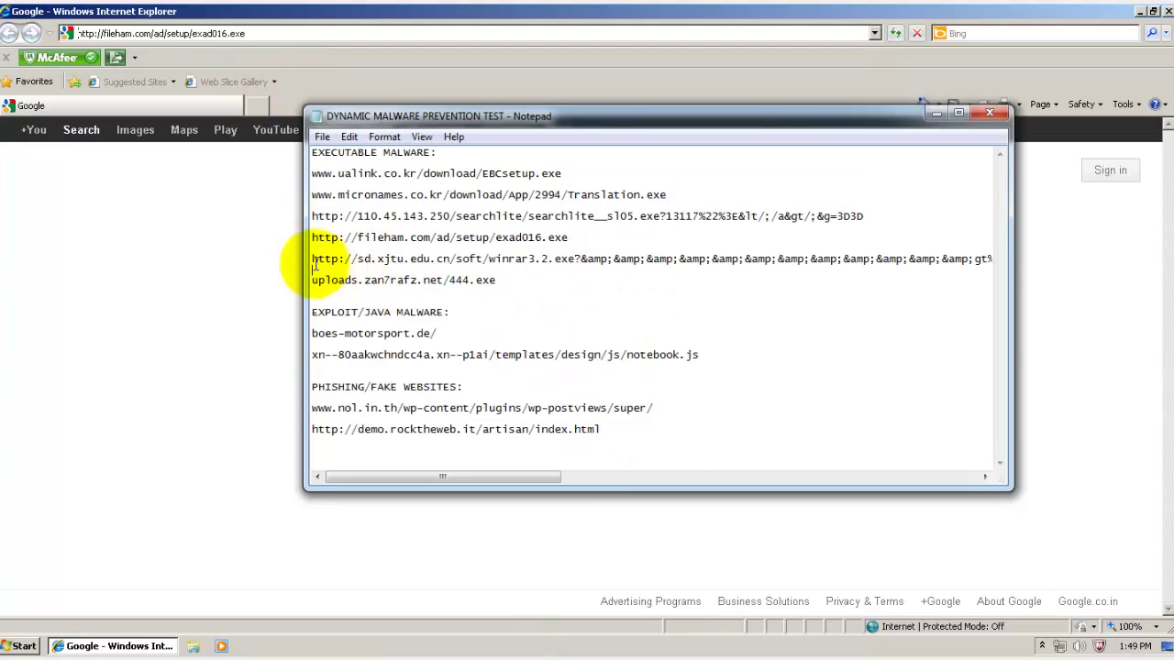
key("shift+End")
key("ctrl+c")
left_click(198, 246)
left_click(236, 34)
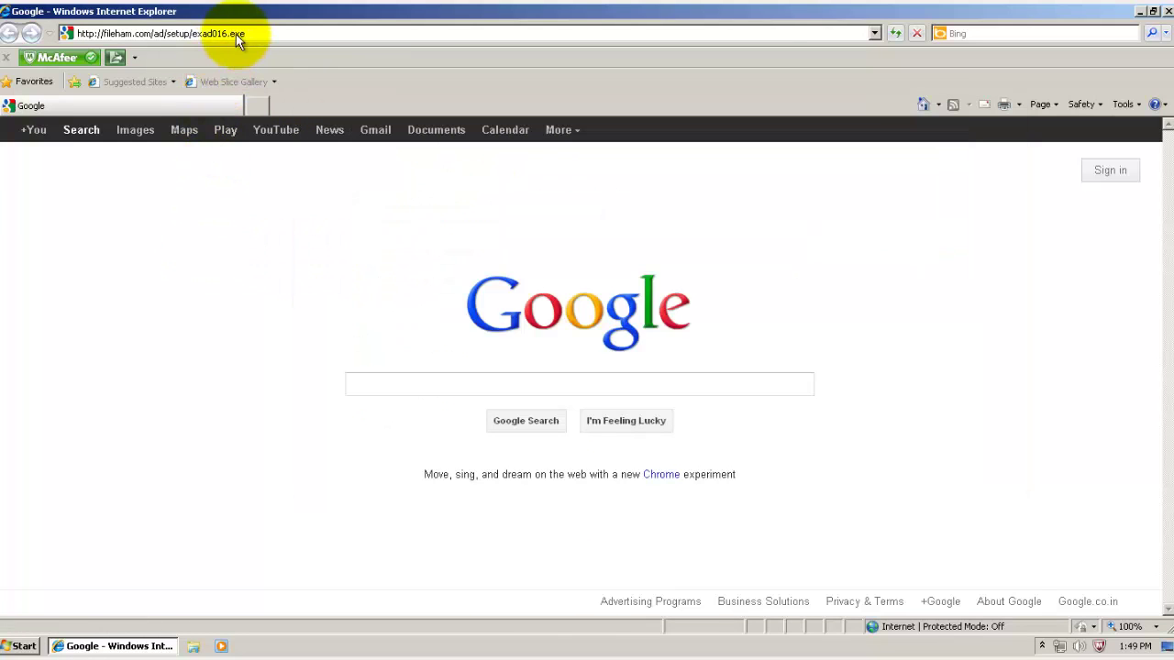
key("ctrl+v")
key("Return")
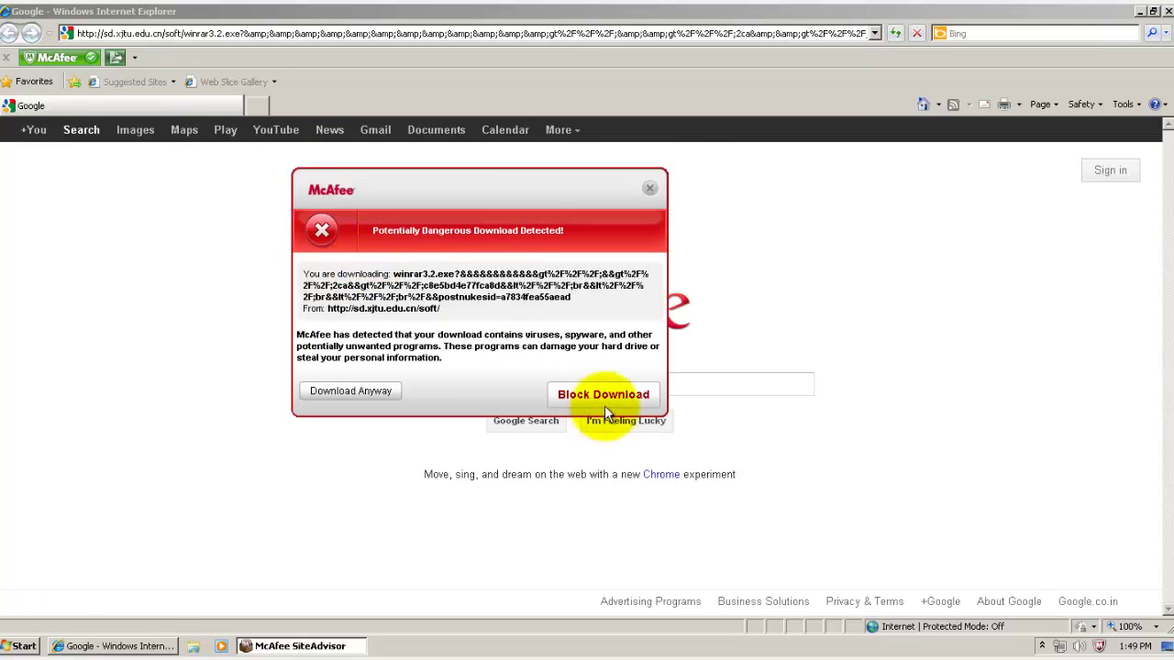
left_click(605, 396)
Load the 444.exe test link and block the dangerous download.
key("alt+Tab")
left_click_drag(498, 280, 212, 283)
key("alt+Tab")
left_click(169, 41)
key("ctrl+v")
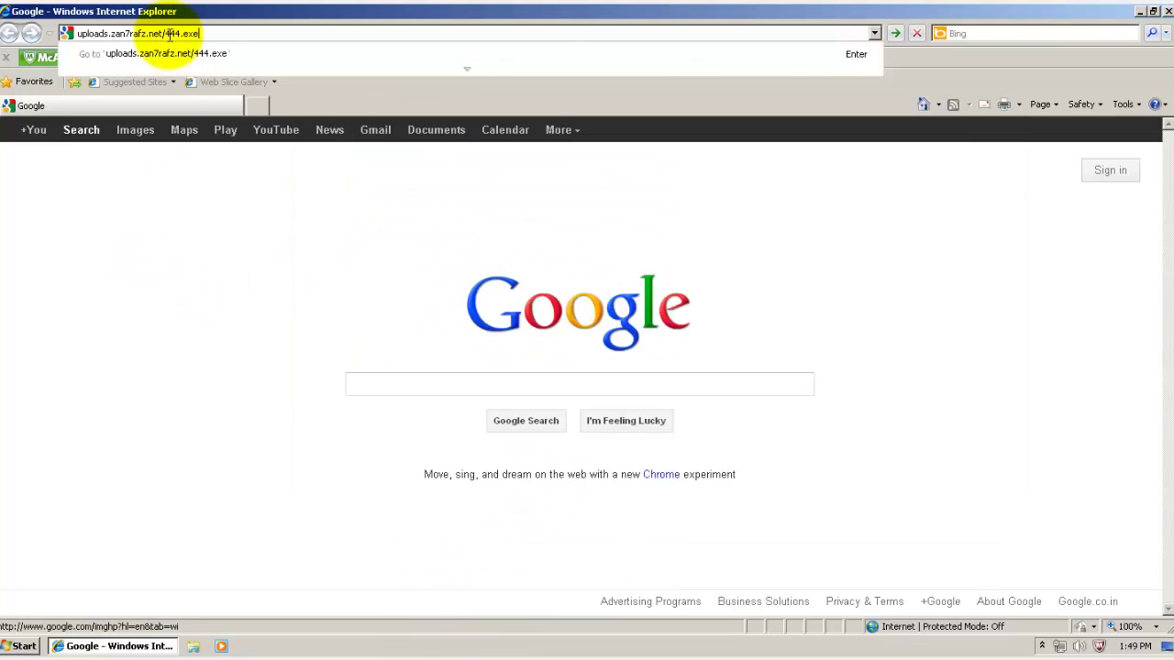
key("Return")
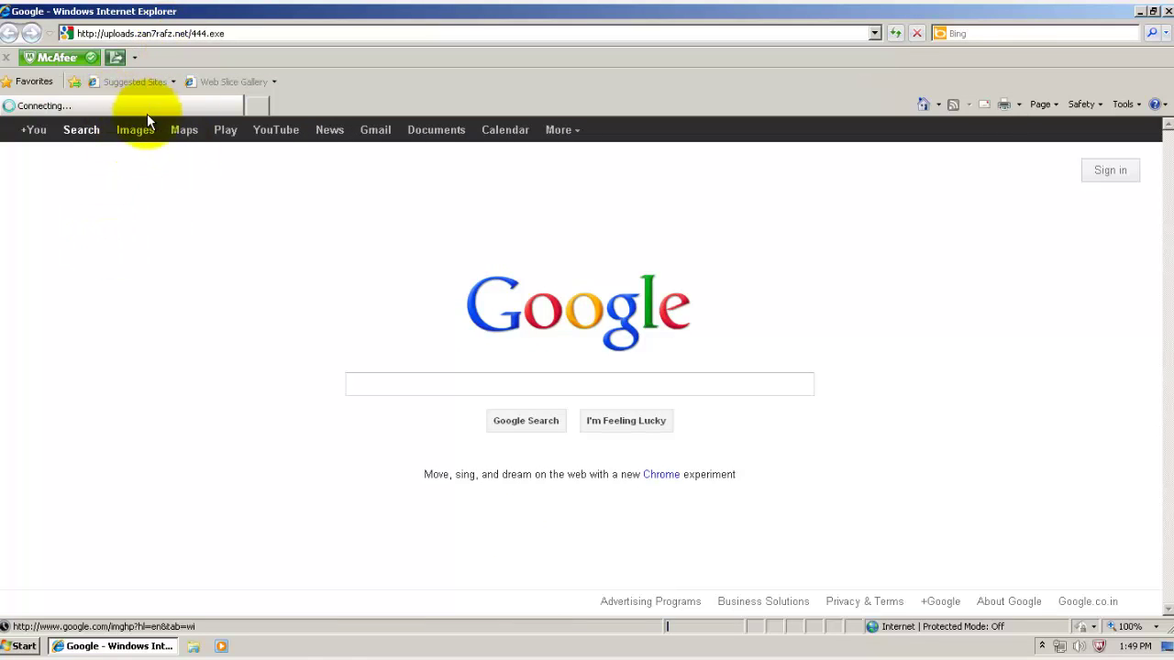
left_click(567, 372)
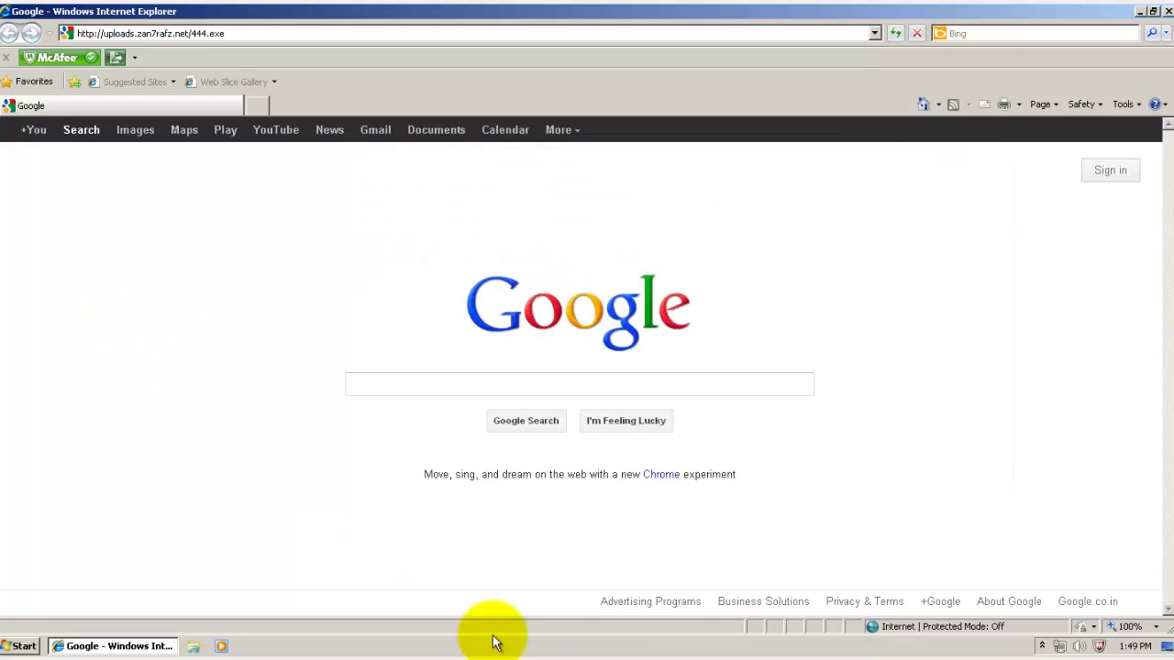
Open boes-motorsport.de in Internet Explorer and close the Secure Search offer.
double_click(477, 334)
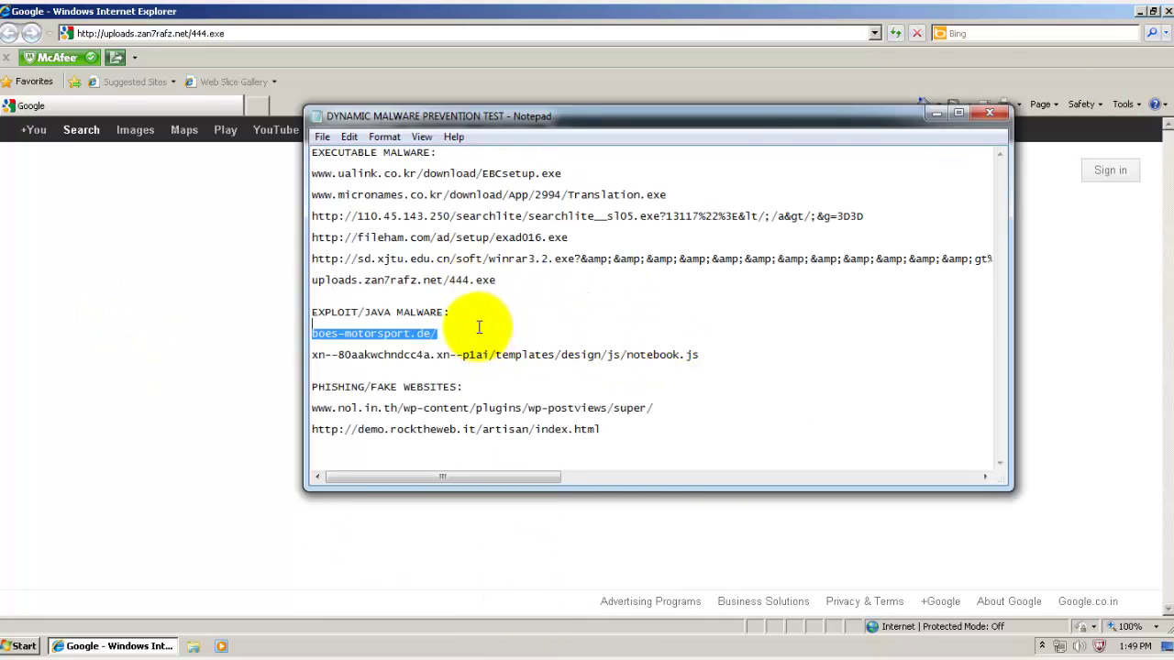
key("ctrl+v")
key("Return")
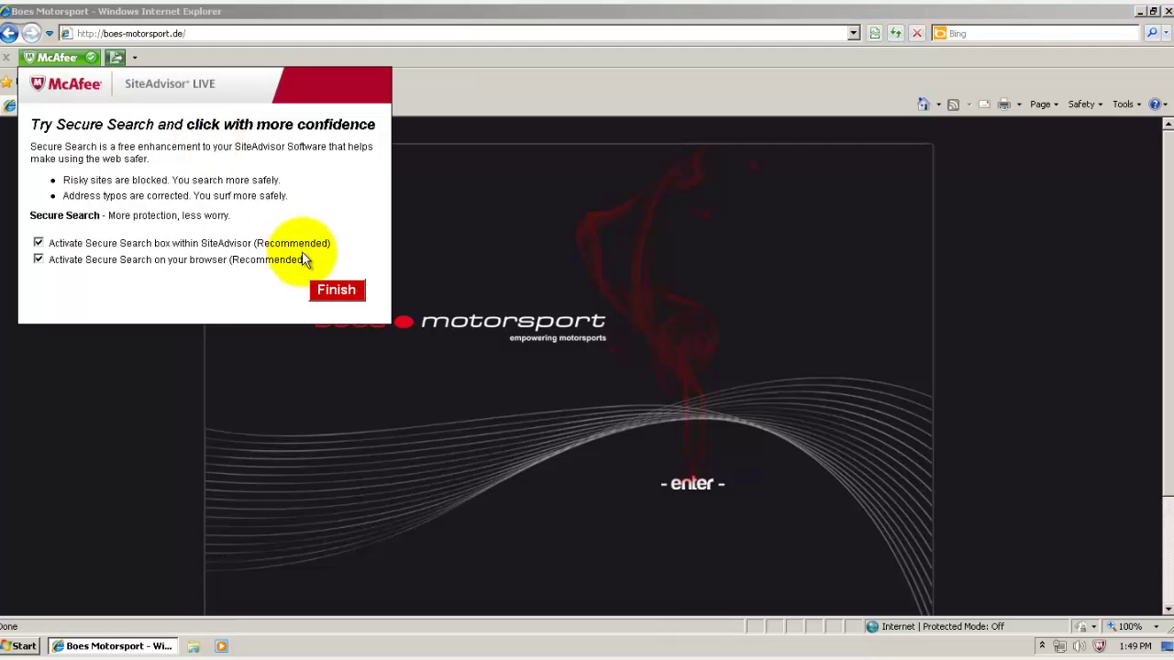
left_click(339, 292)
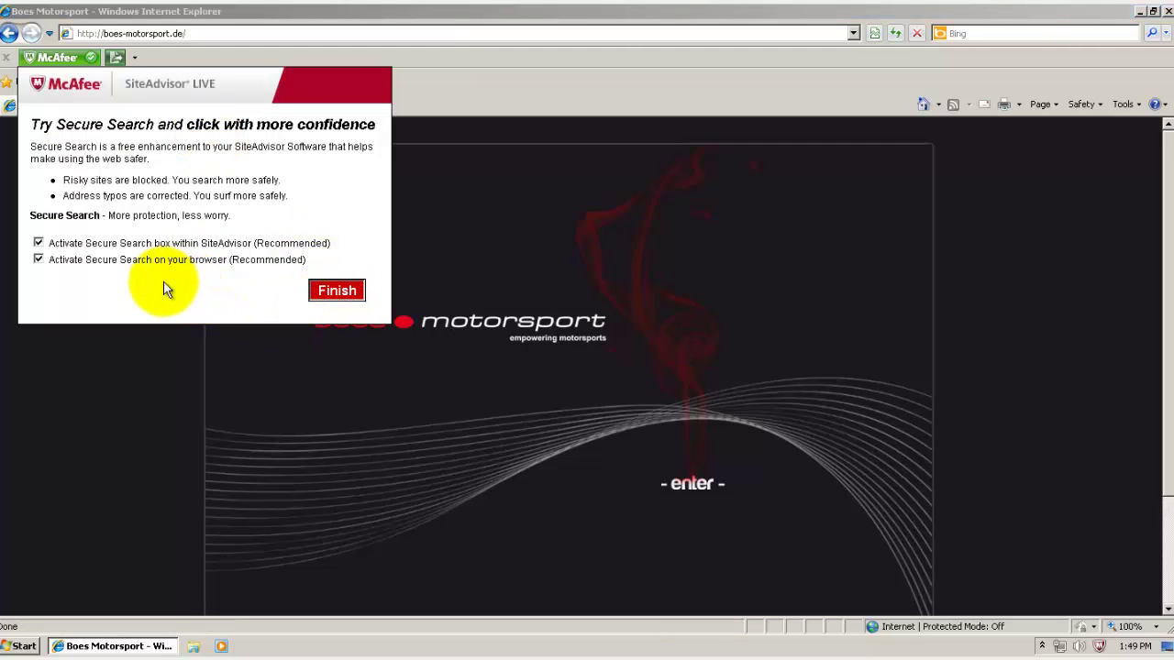
left_click(317, 283)
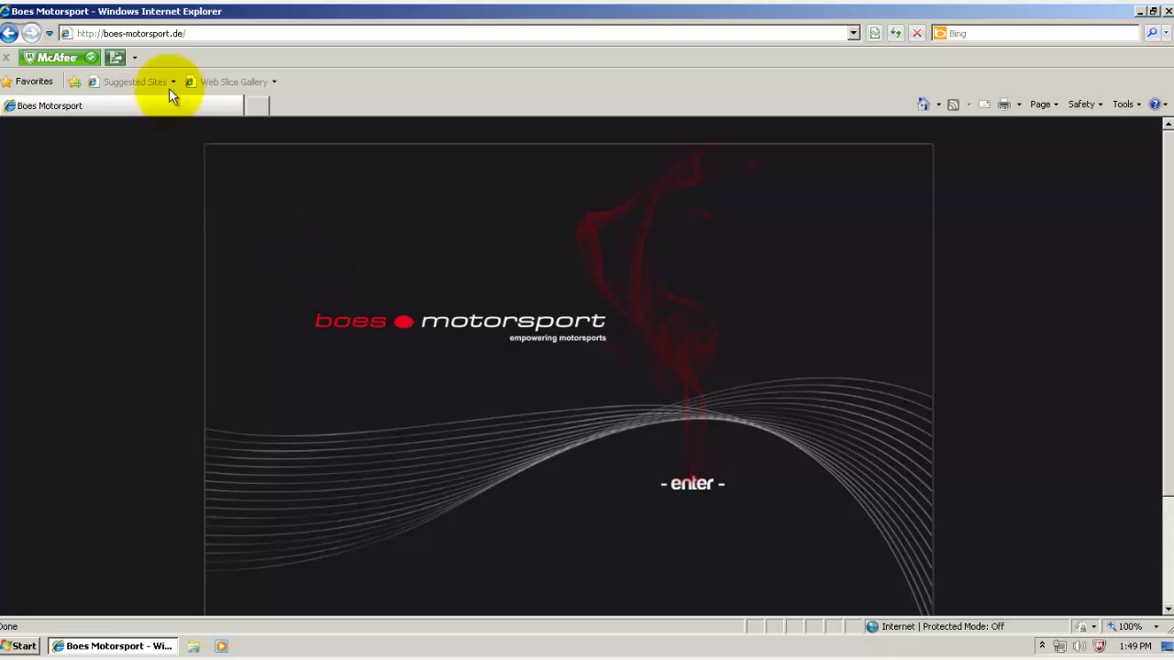
Reload the boes-motorsport.de page from the address bar.
left_click(1043, 648)
left_click(1043, 644)
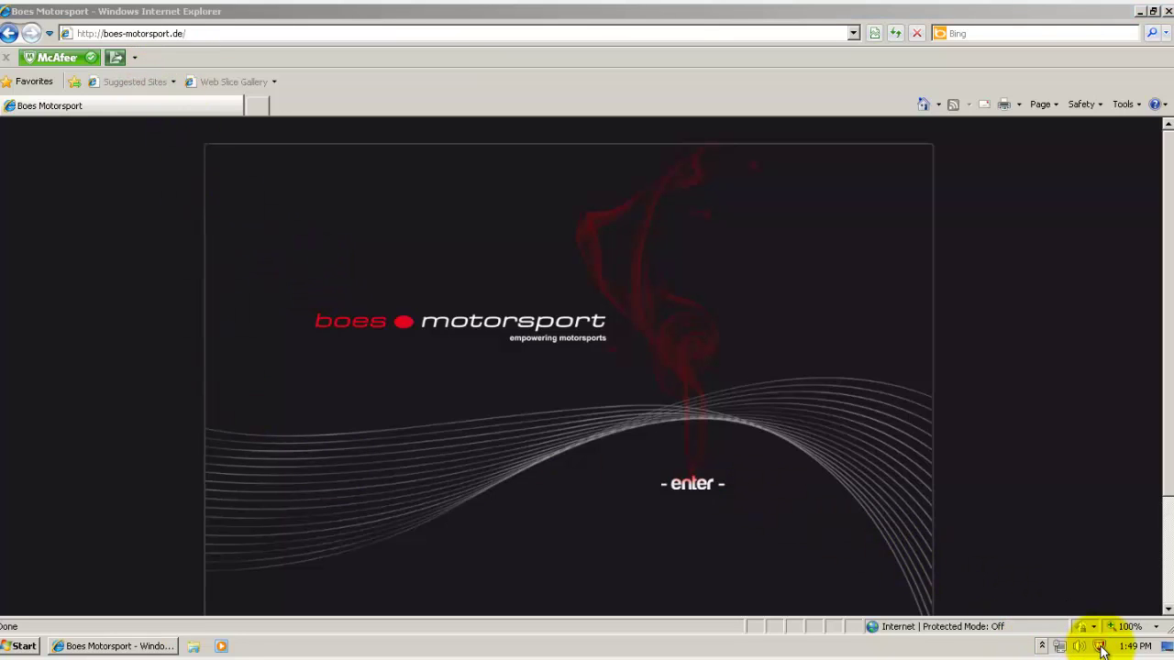
left_click(137, 33)
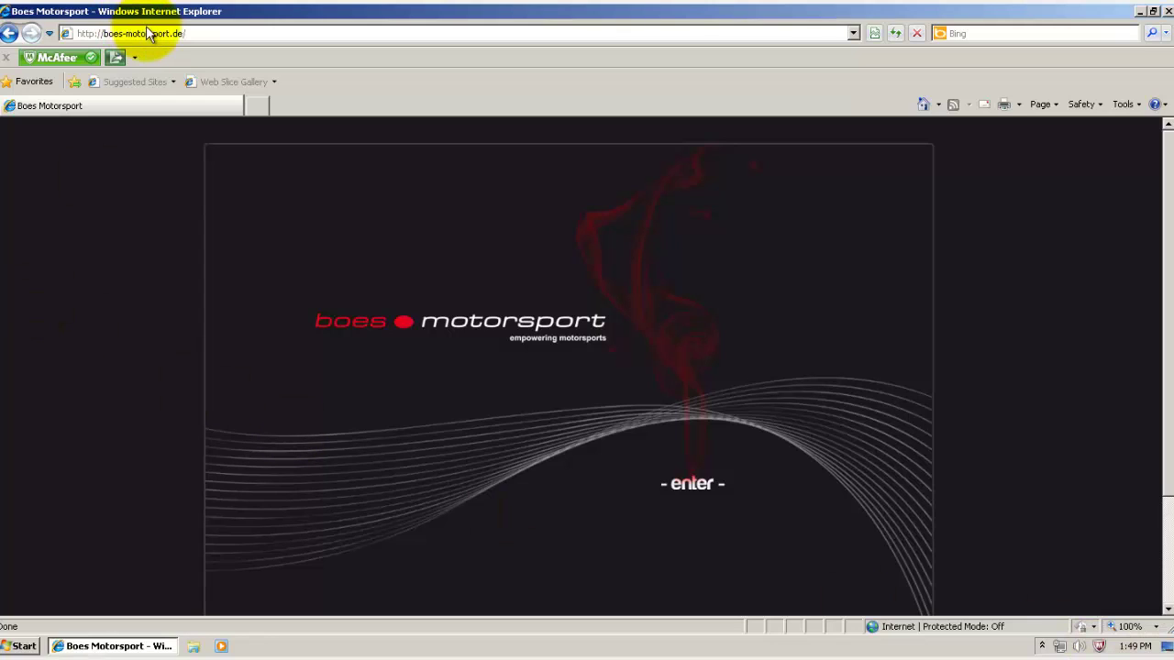
key("Return")
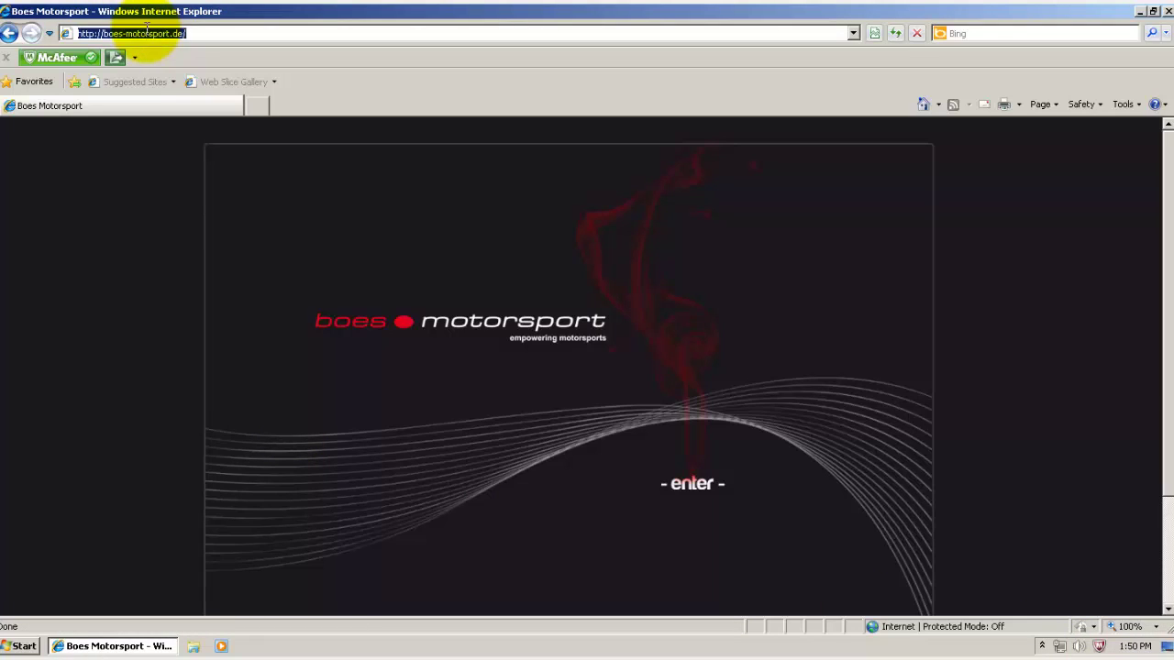
key("Return")
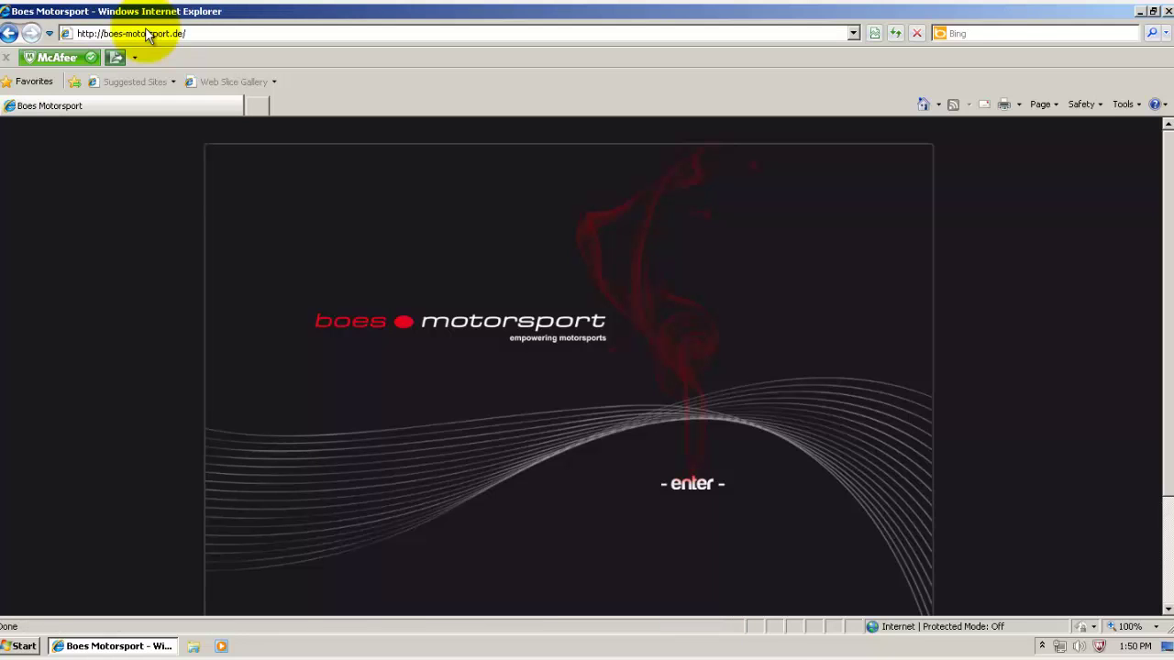
Copy the notebook.js test link from the Notepad list and load it in Internet Explorer.
left_click(550, 647)
left_click(712, 363)
key("shift+Home")
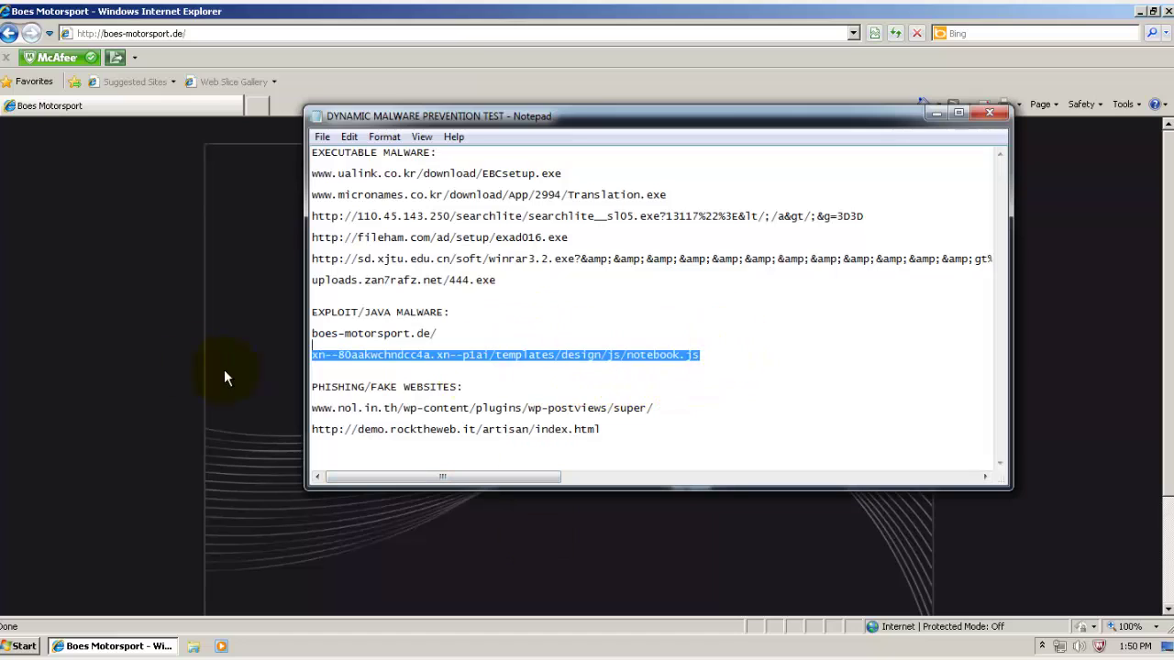
left_click(128, 170)
left_click(160, 33)
key("ctrl+v")
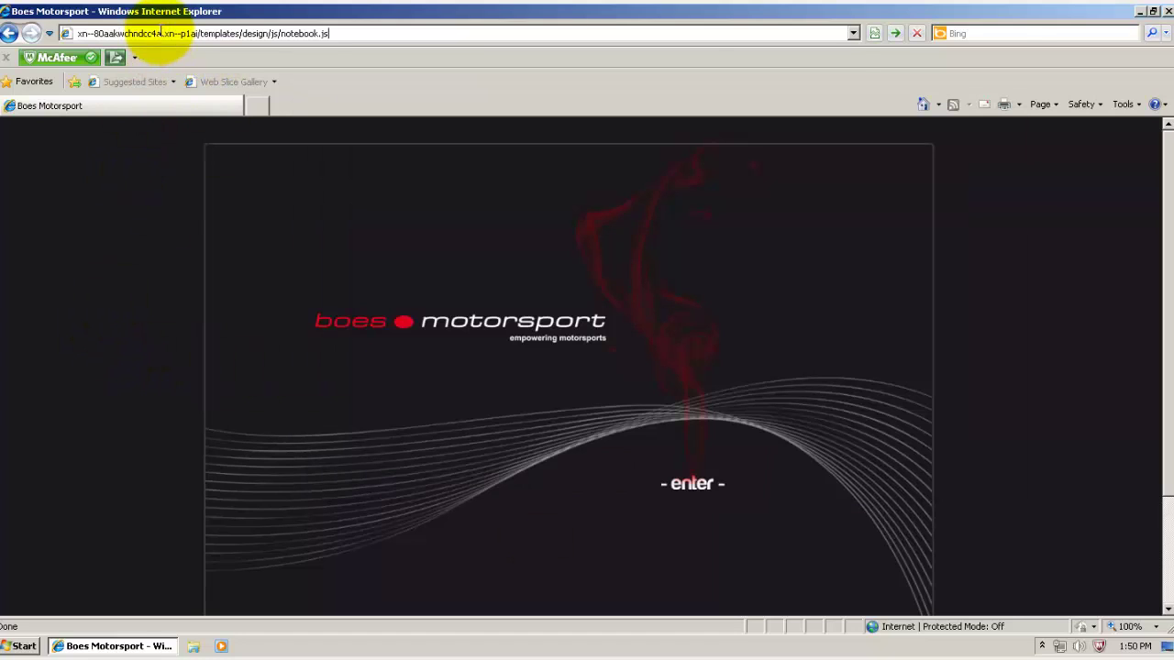
key("Return")
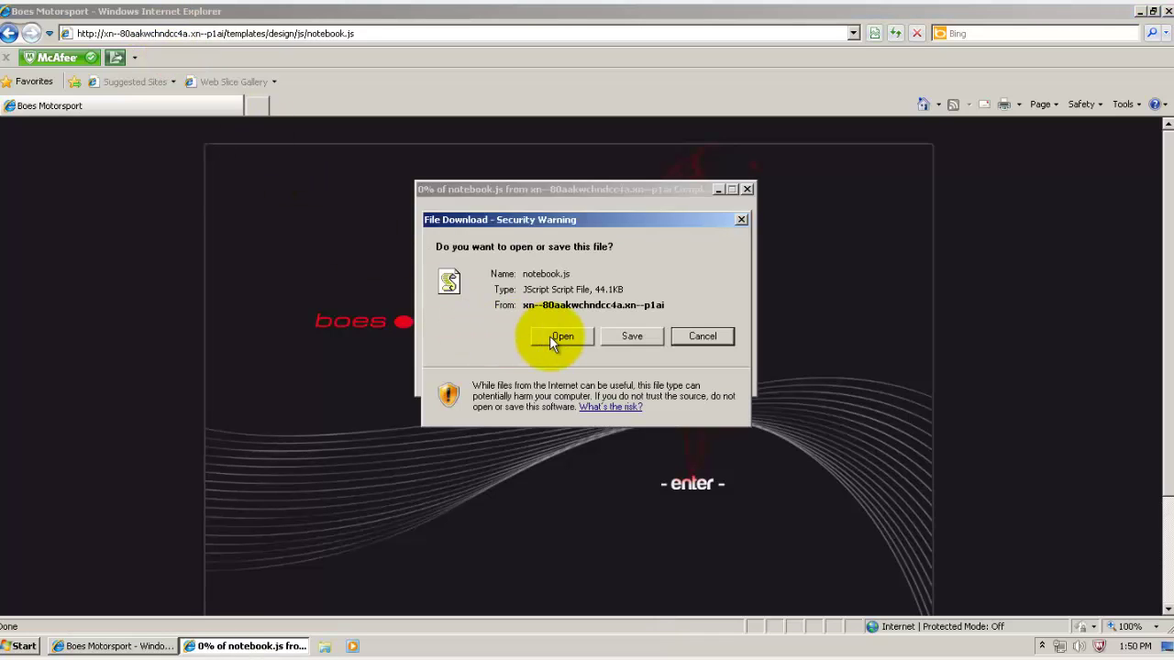
Open and run the downloaded notebook.js script, then dismiss its 'document' is undefined error.
left_click(551, 336)
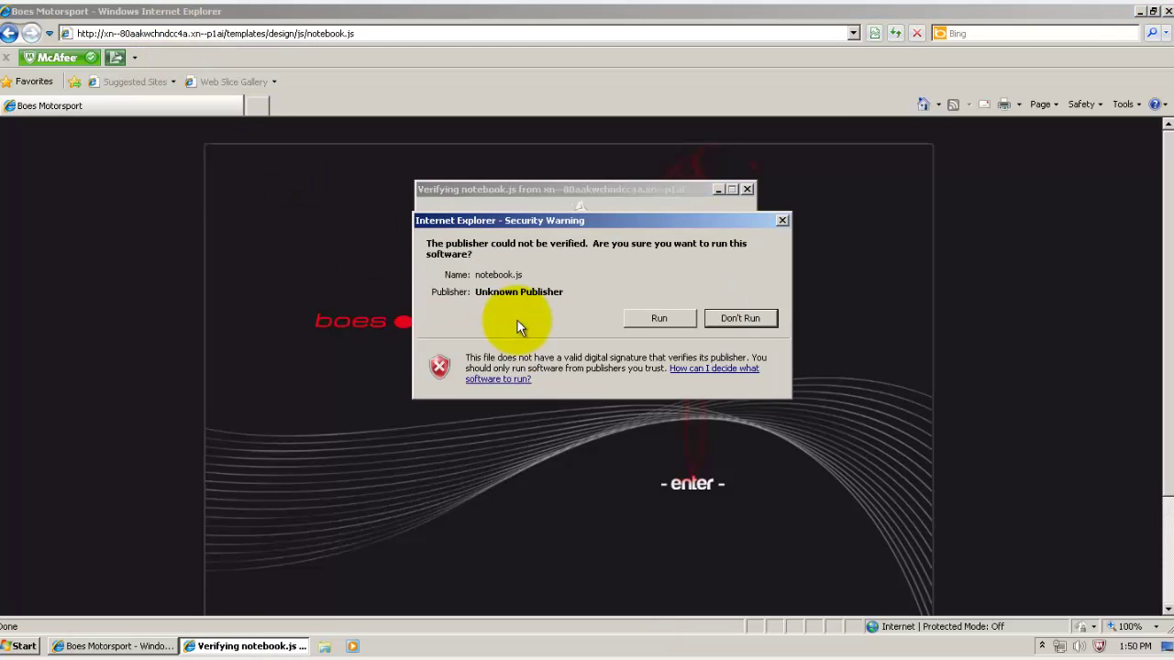
left_click(635, 321)
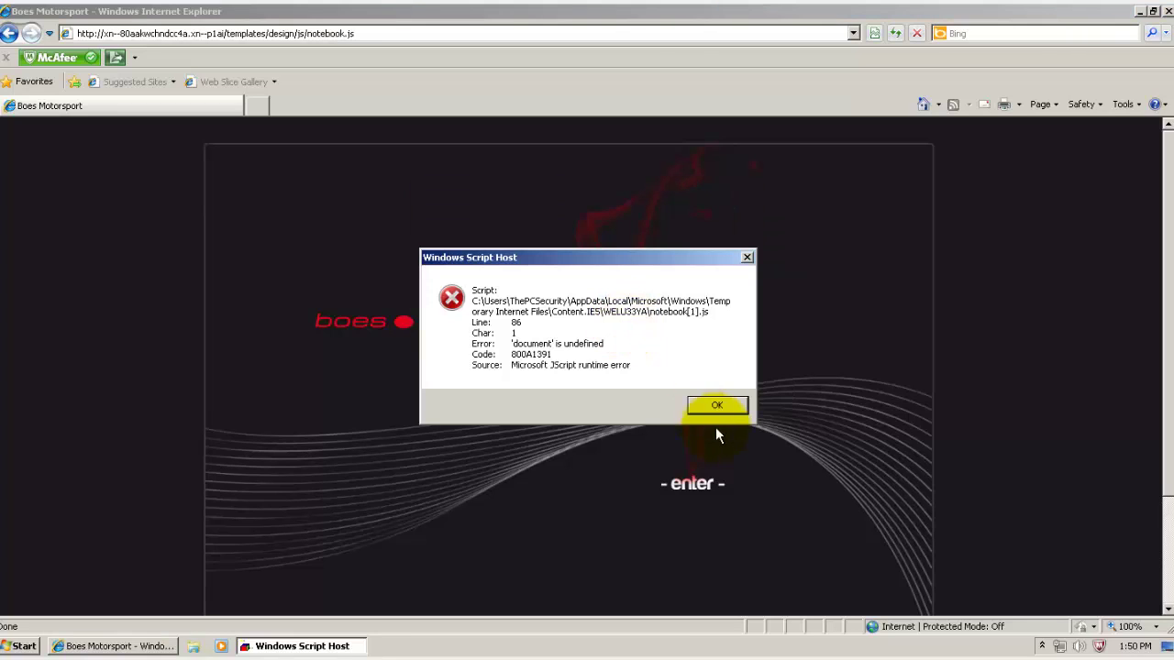
left_click(721, 407)
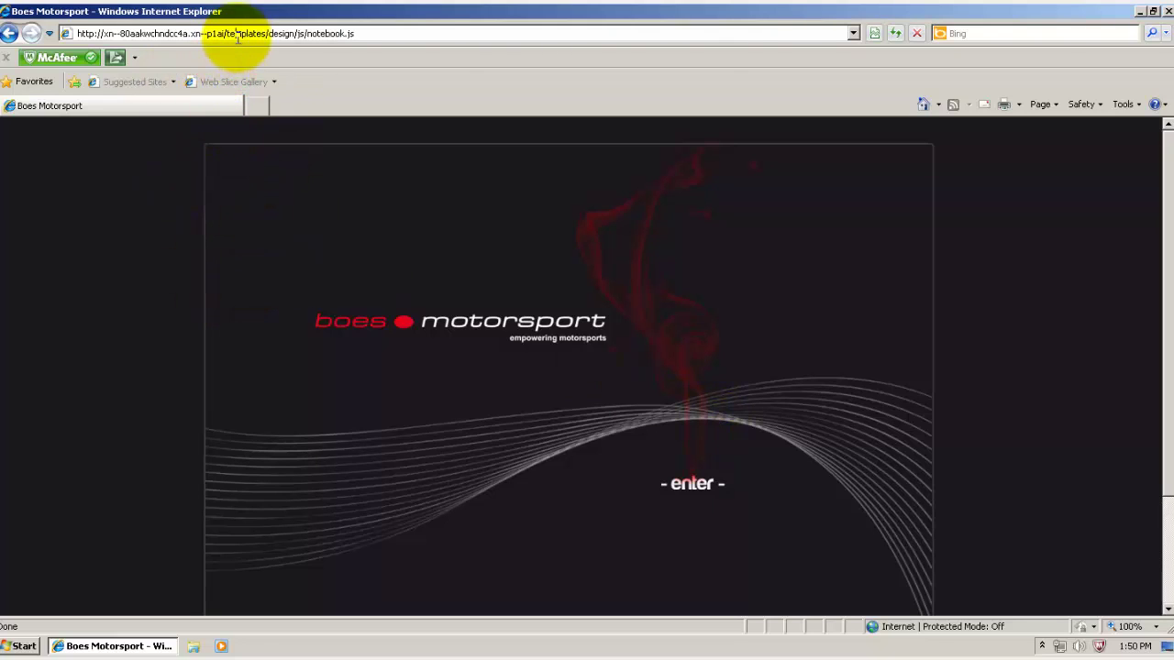
Reload notebook.js, cancel the download, review McAfee's JS/Blacole Trojan details, and dismiss the alert.
key("Return")
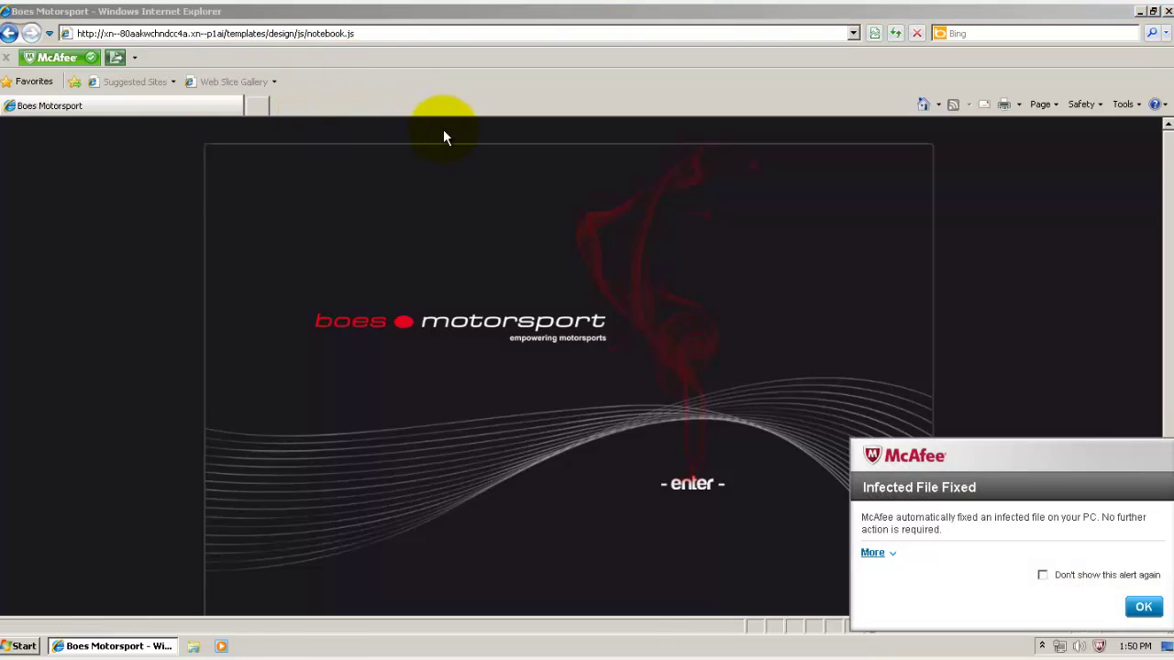
left_click(711, 336)
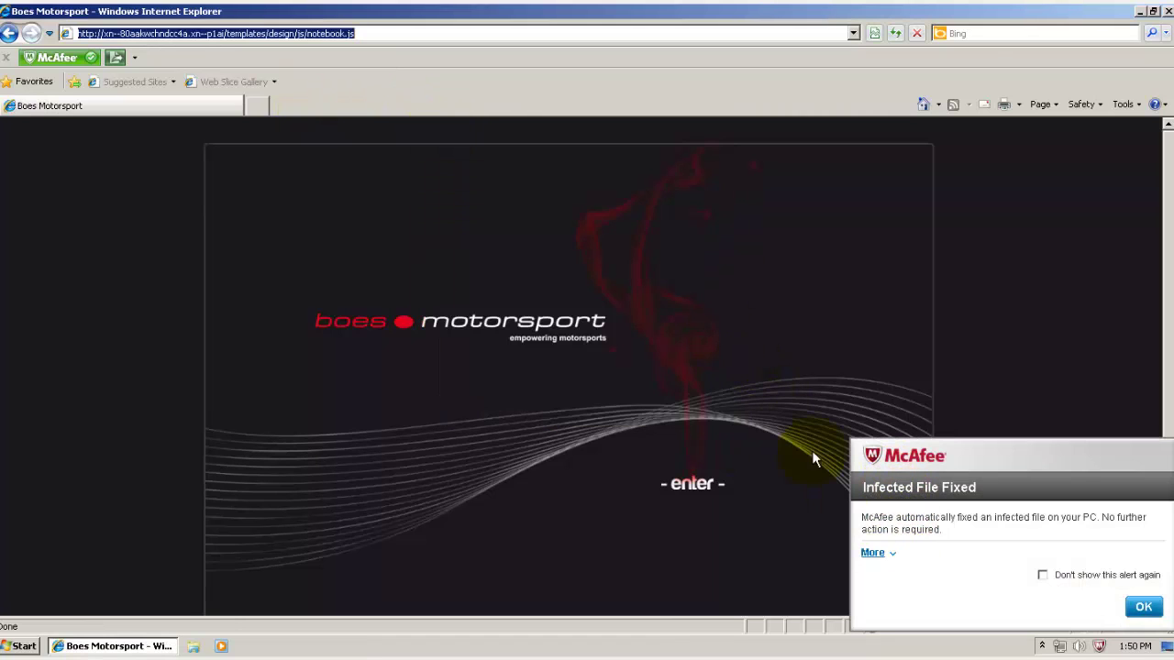
left_click(887, 554)
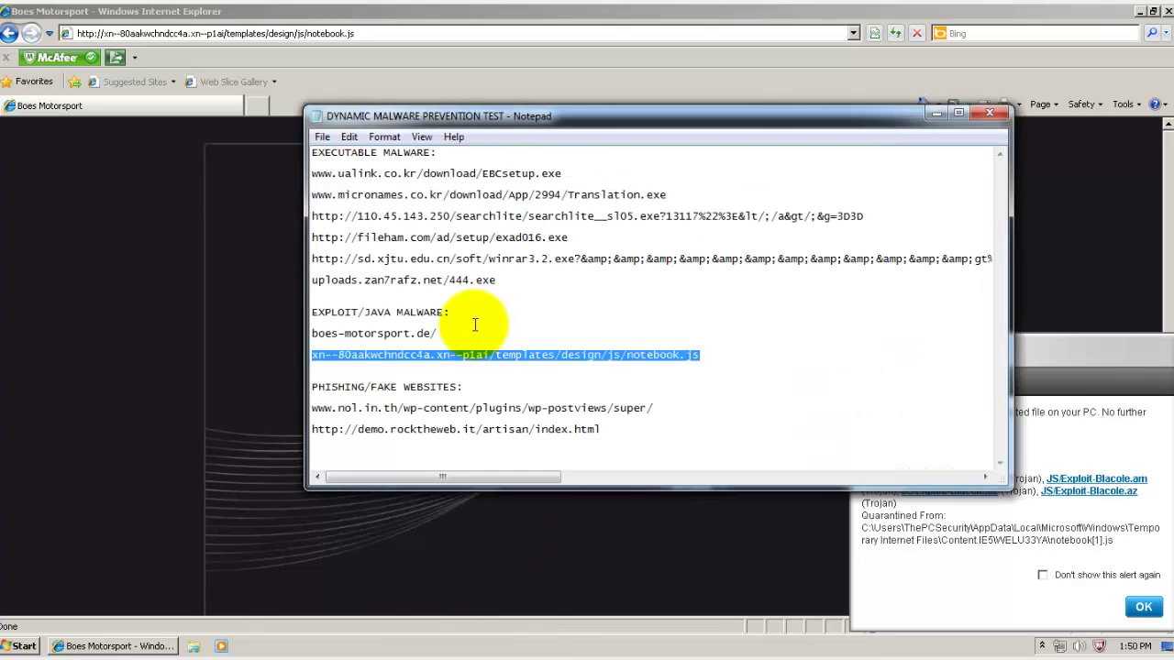
left_click(465, 325)
double_click(460, 331)
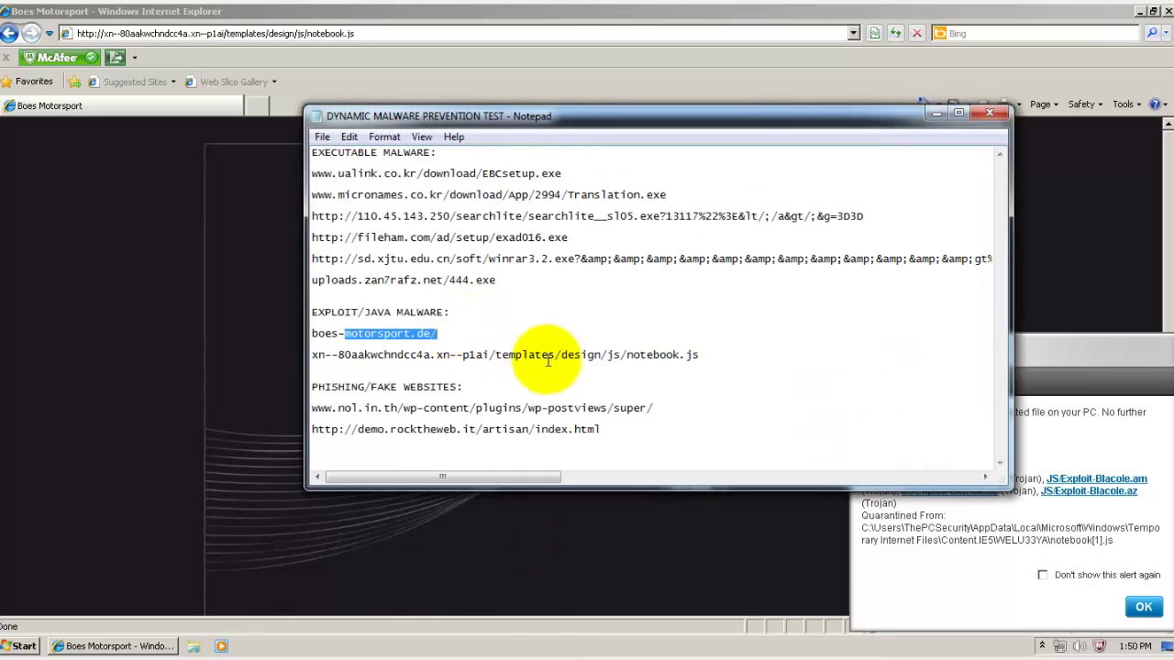
left_click(707, 436)
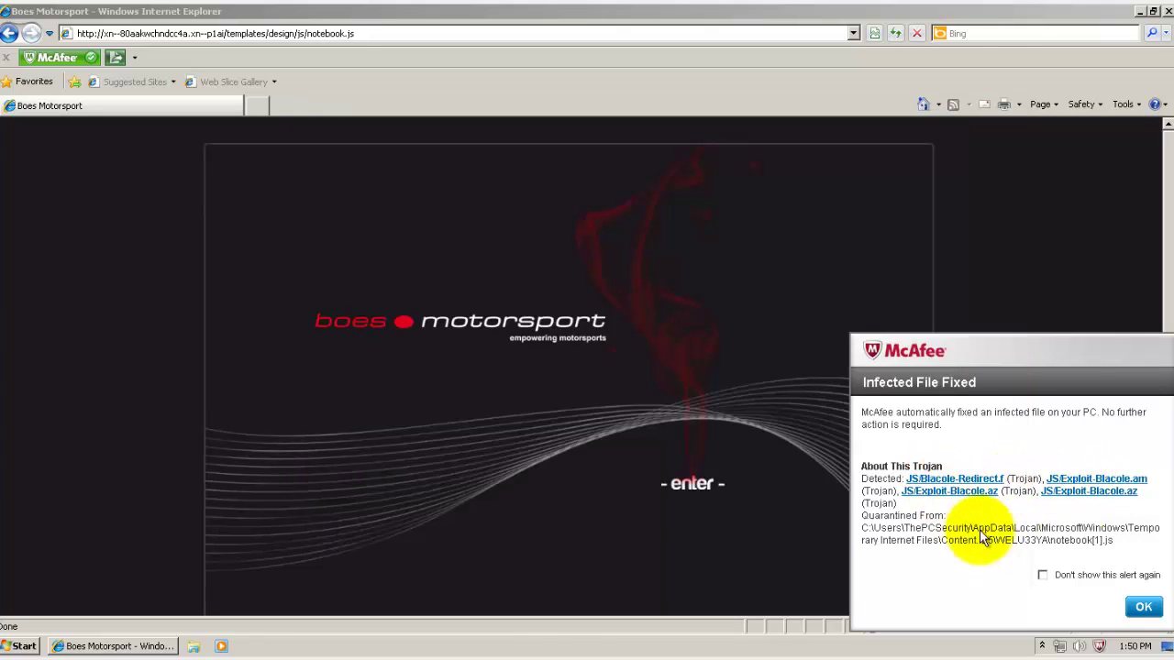
left_click(1140, 607)
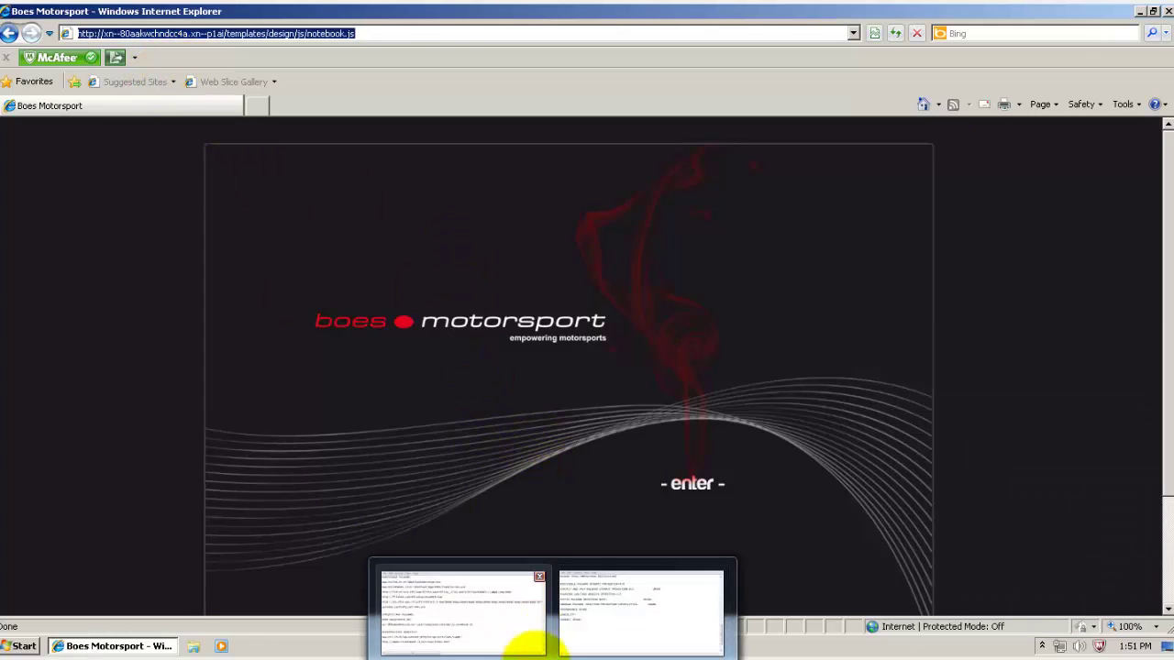
left_click(463, 610)
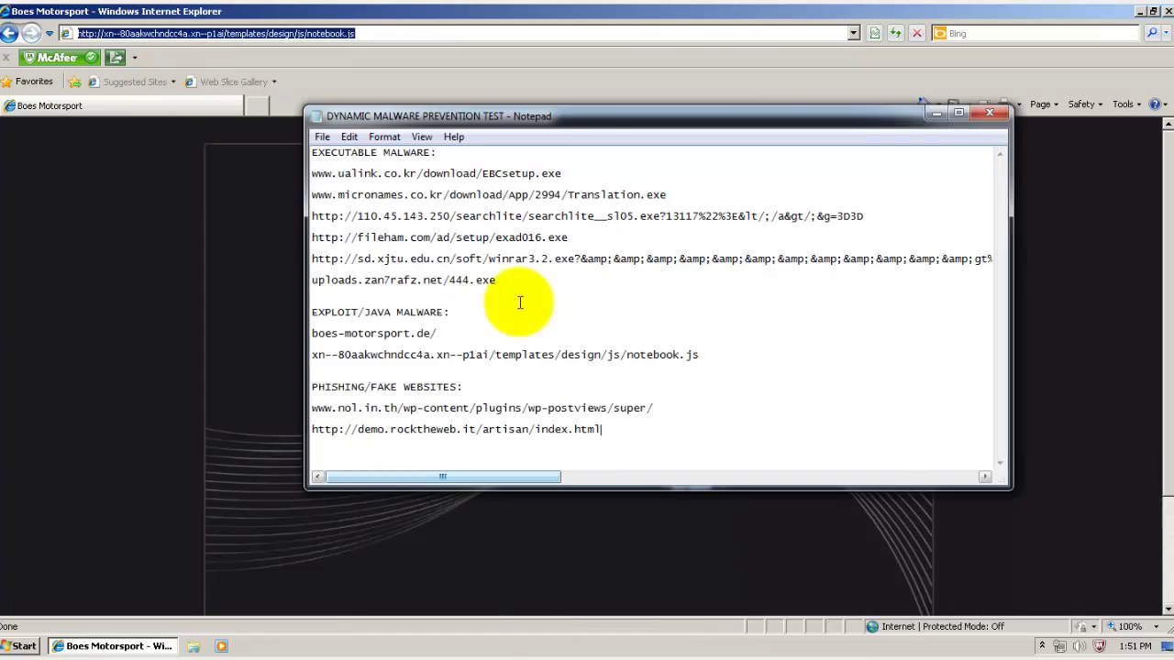
Paste boes-motorsport.de into the address bar, review the new Trojan details, and dismiss the alert.
left_click(700, 354)
double_click(479, 330)
key("ctrl+c")
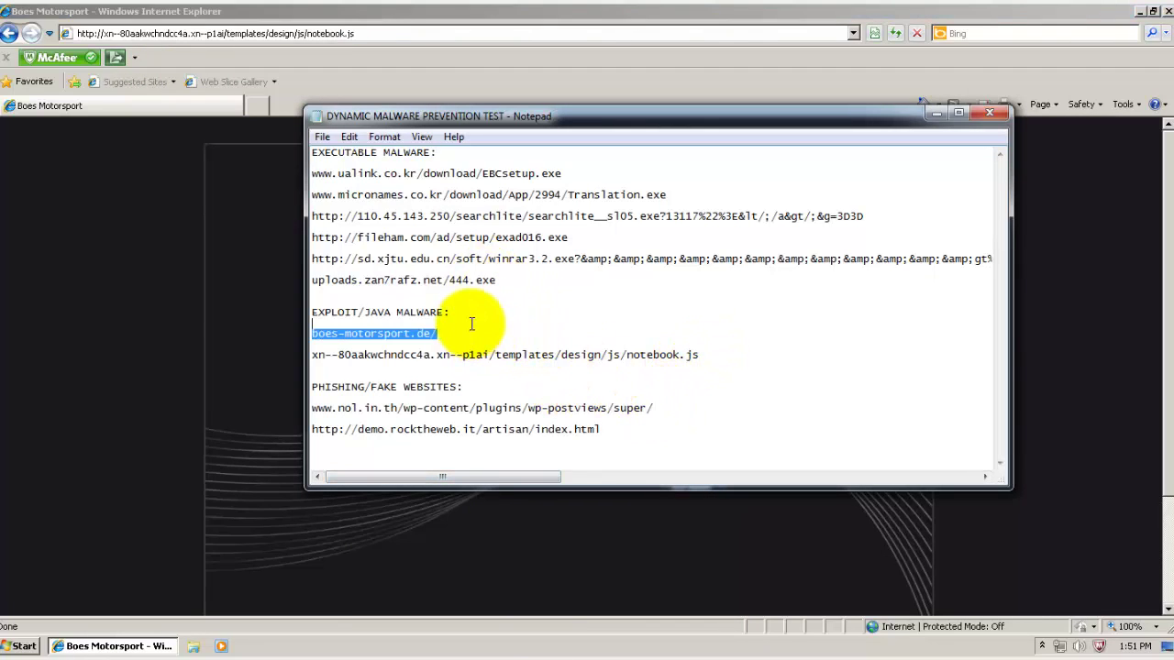
left_click(142, 290)
left_click(166, 33)
key("ctrl+v")
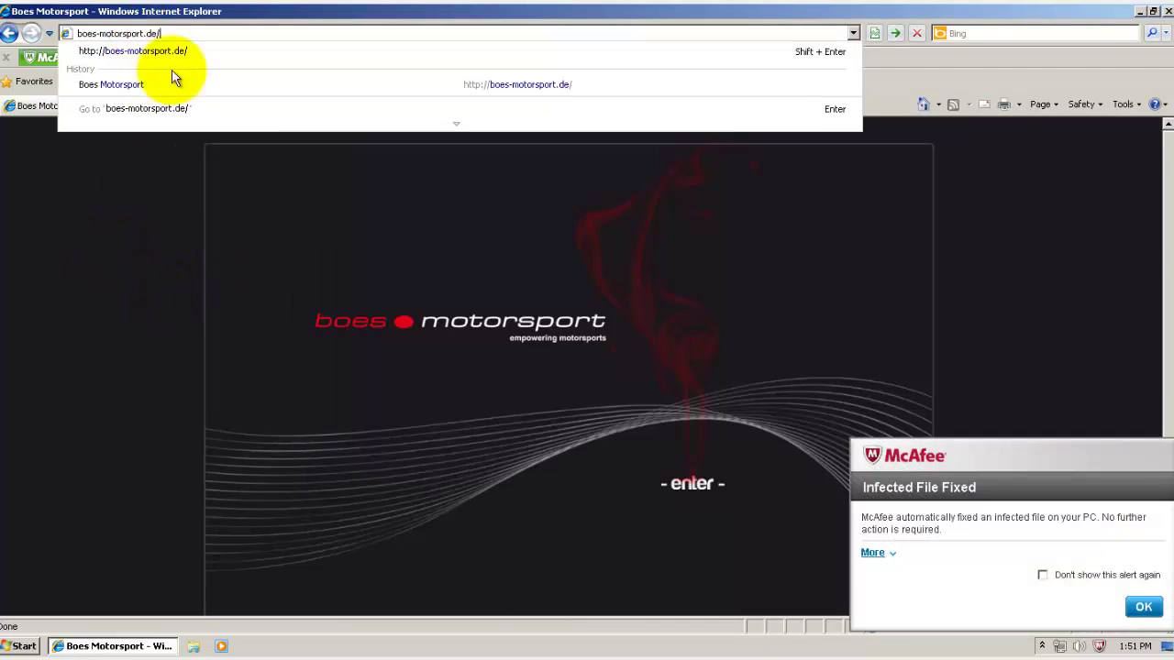
left_click(874, 552)
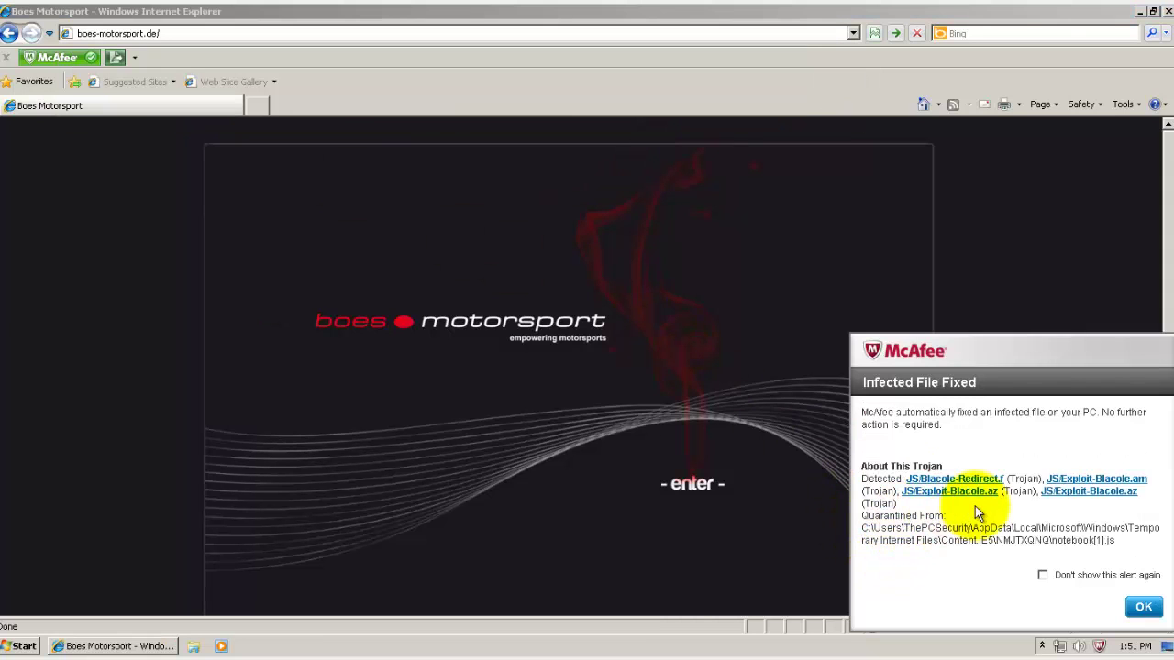
left_click(1142, 607)
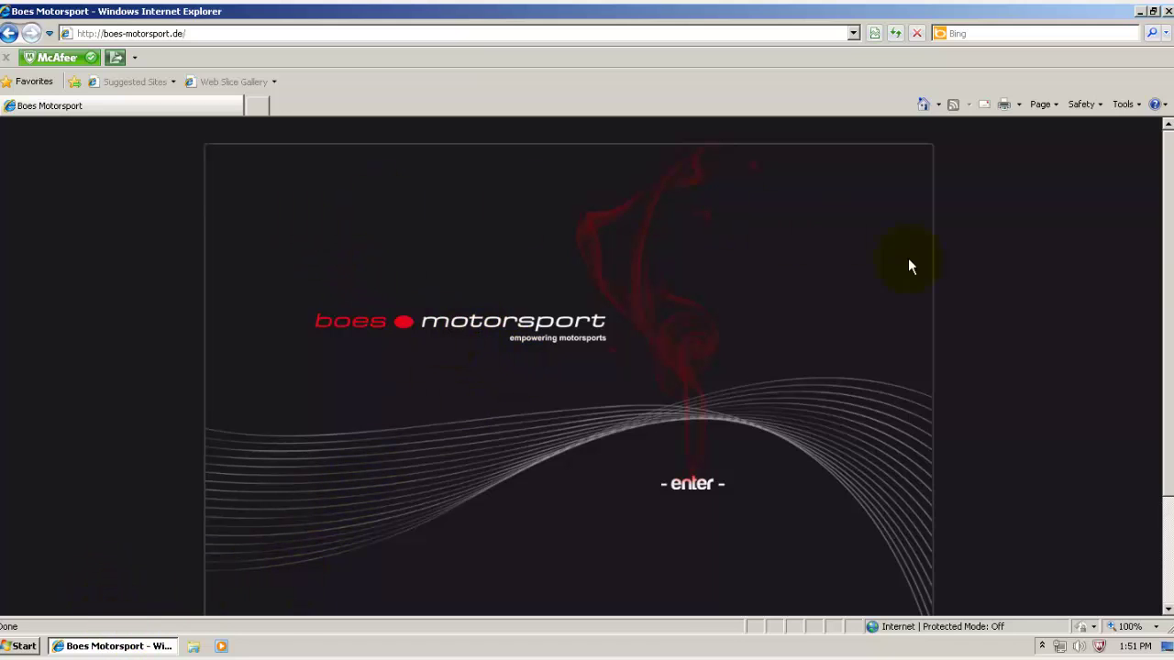
Reload boes-motorsport.de and select the nol.in.th phishing test link from the list.
left_click_drag(1170, 250, 1170, 294)
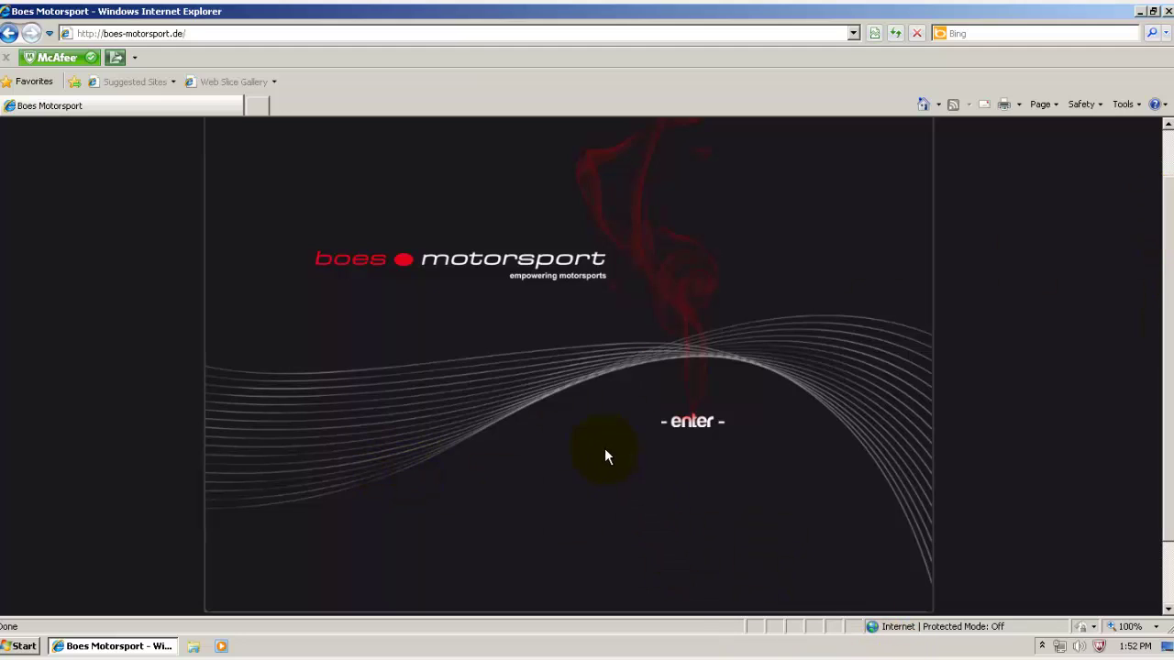
left_click(187, 36)
key("Return")
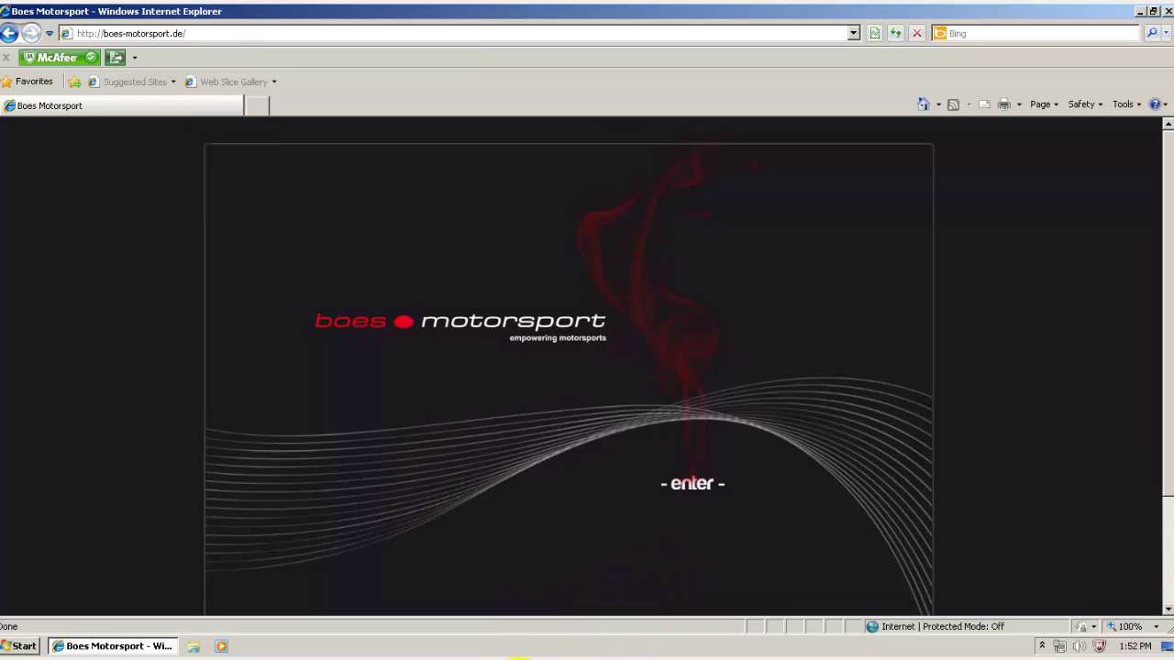
left_click(589, 656)
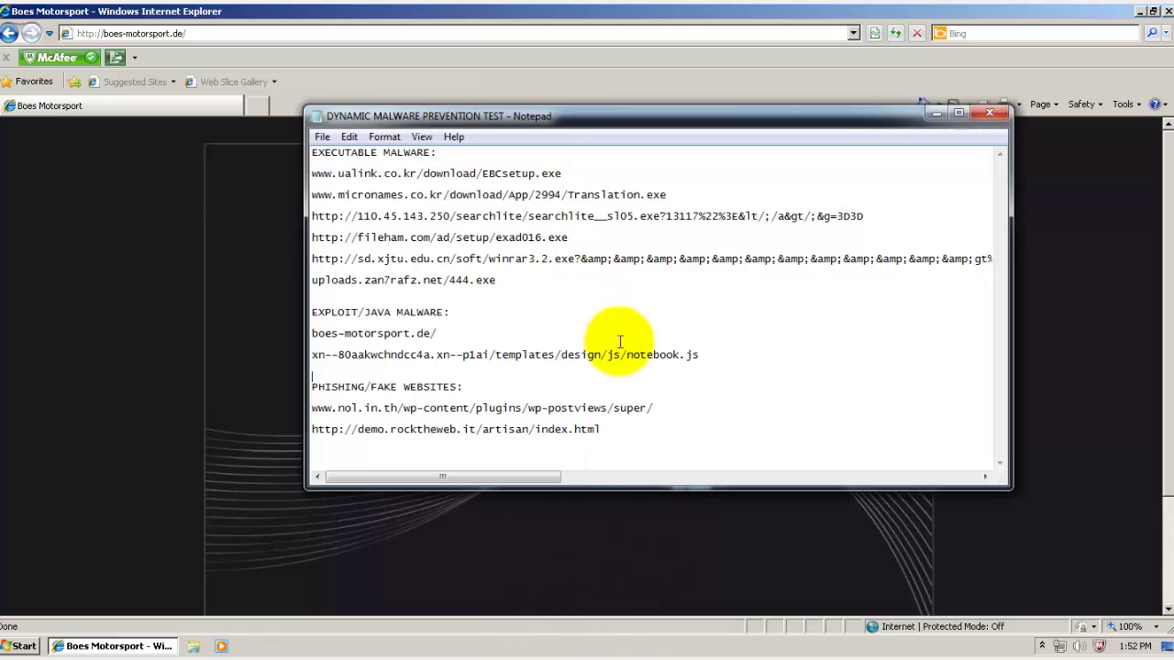
double_click(662, 405)
left_click(60, 290)
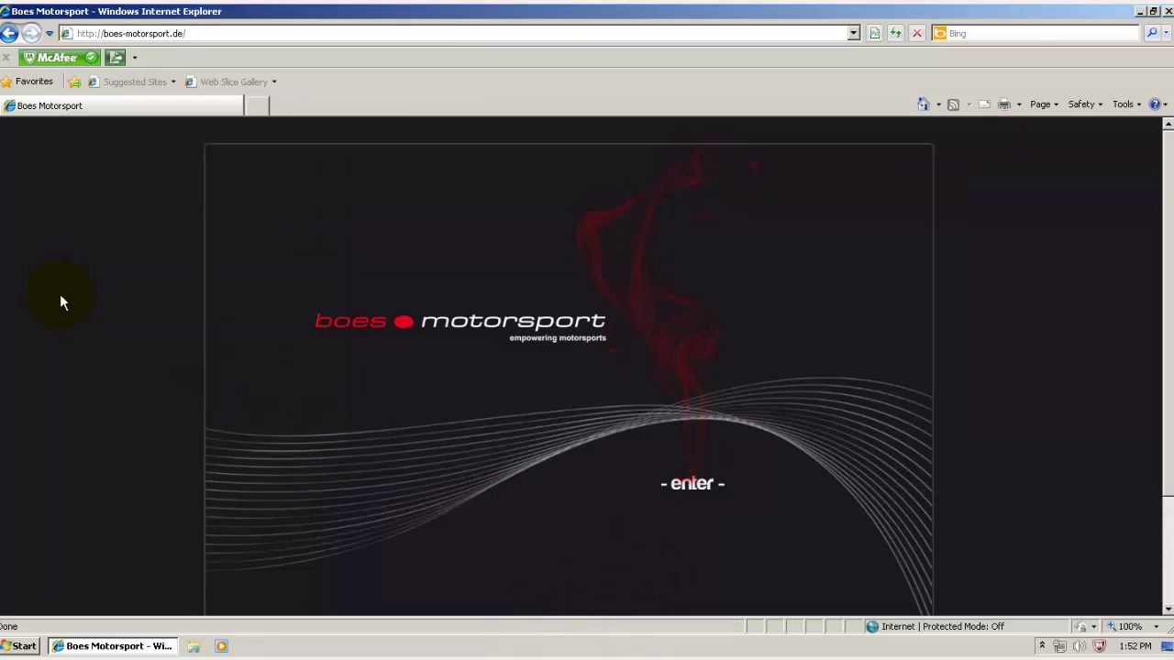
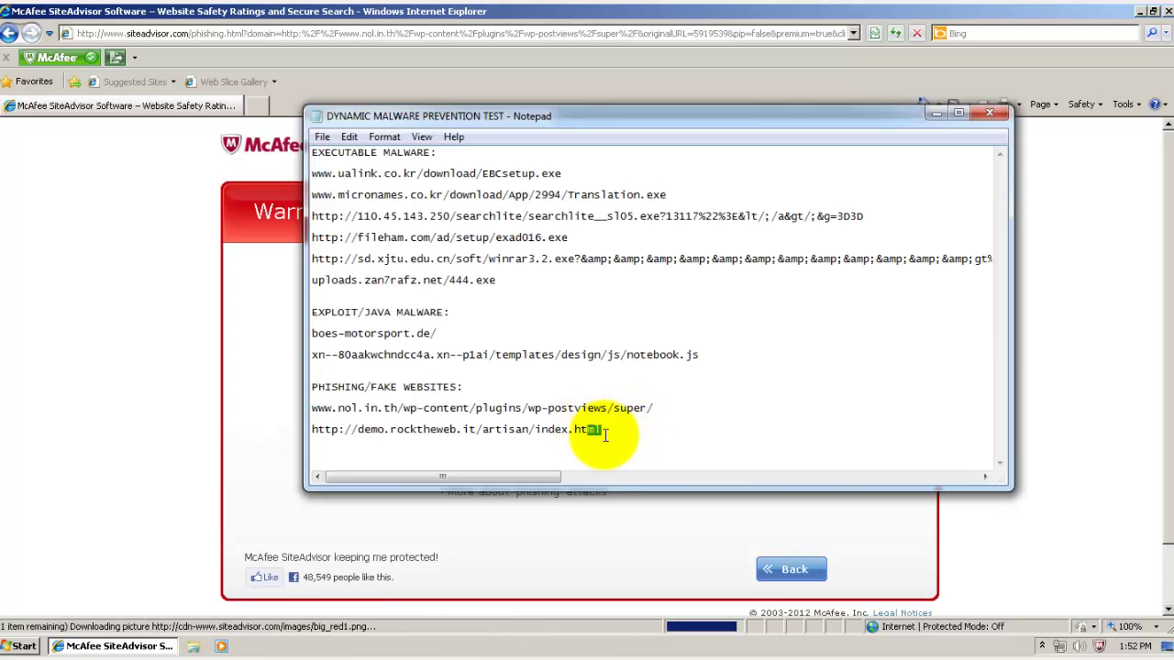
Load the demo.rocktheweb.it phishing address in Internet Explorer so SiteAdvisor blocks it.
key("shift+Home")
key("ctrl+c")
left_click(137, 358)
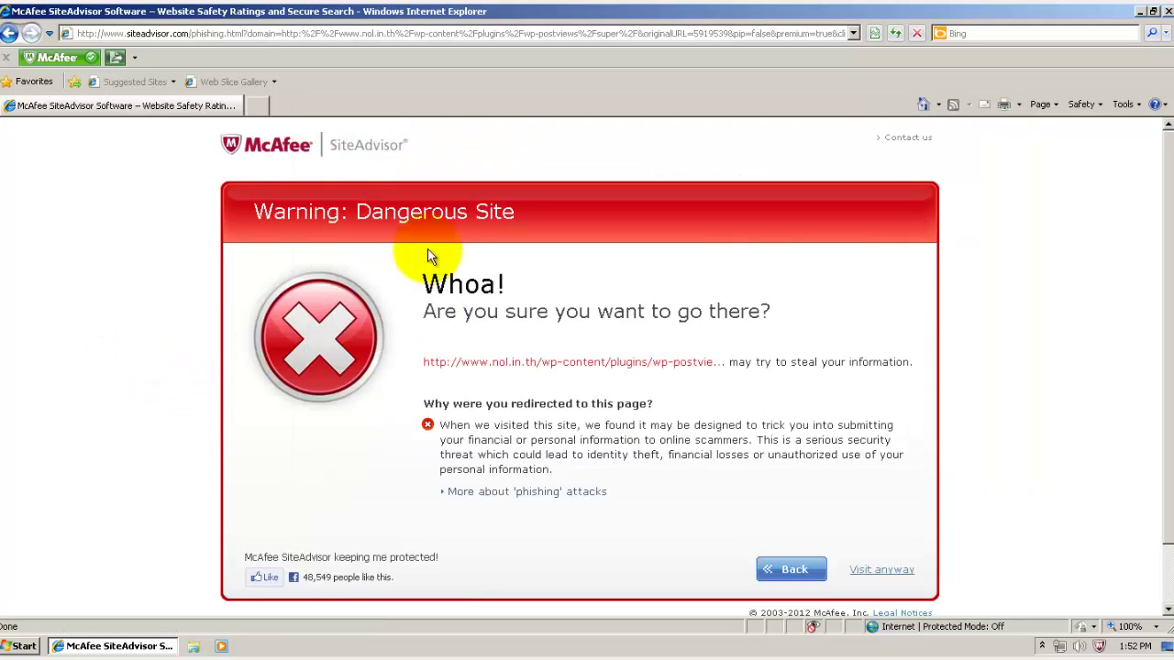
left_click(235, 33)
key("ctrl+v")
key("Return")
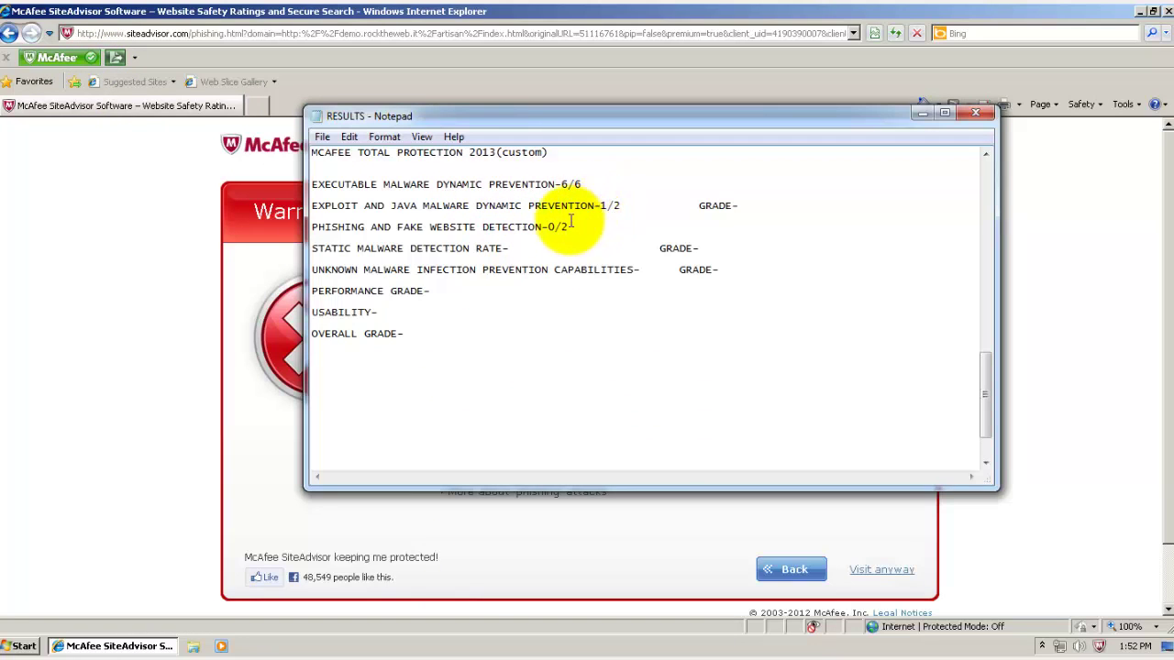
Record phishing detection as 2/2 and exploit grade A, then close Notepad and Internet Explorer.
type("2")
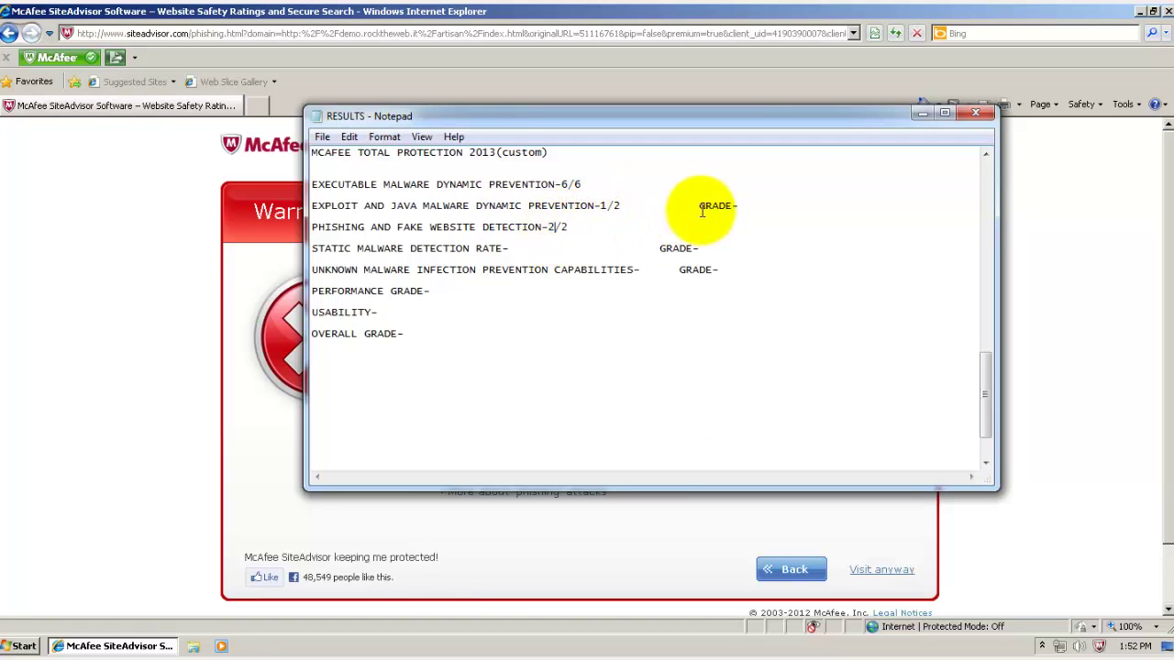
left_click(742, 207)
type("A")
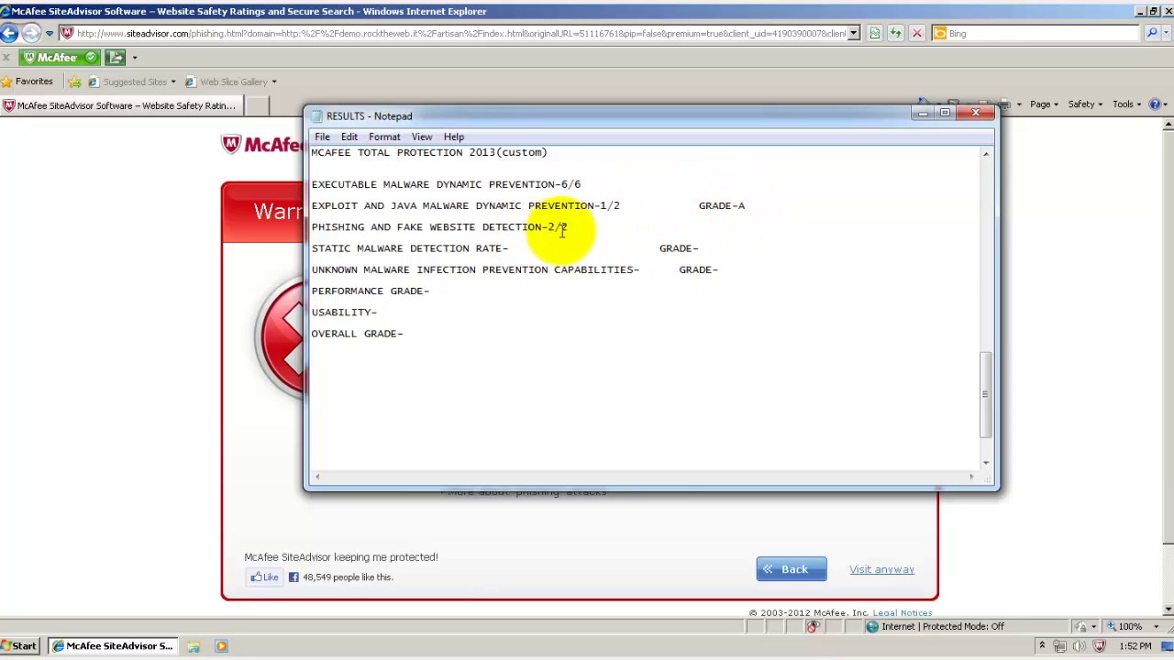
mouse_move(569, 250)
left_mouse_down()
mouse_move(562, 178)
mouse_move(570, 247)
left_mouse_up()
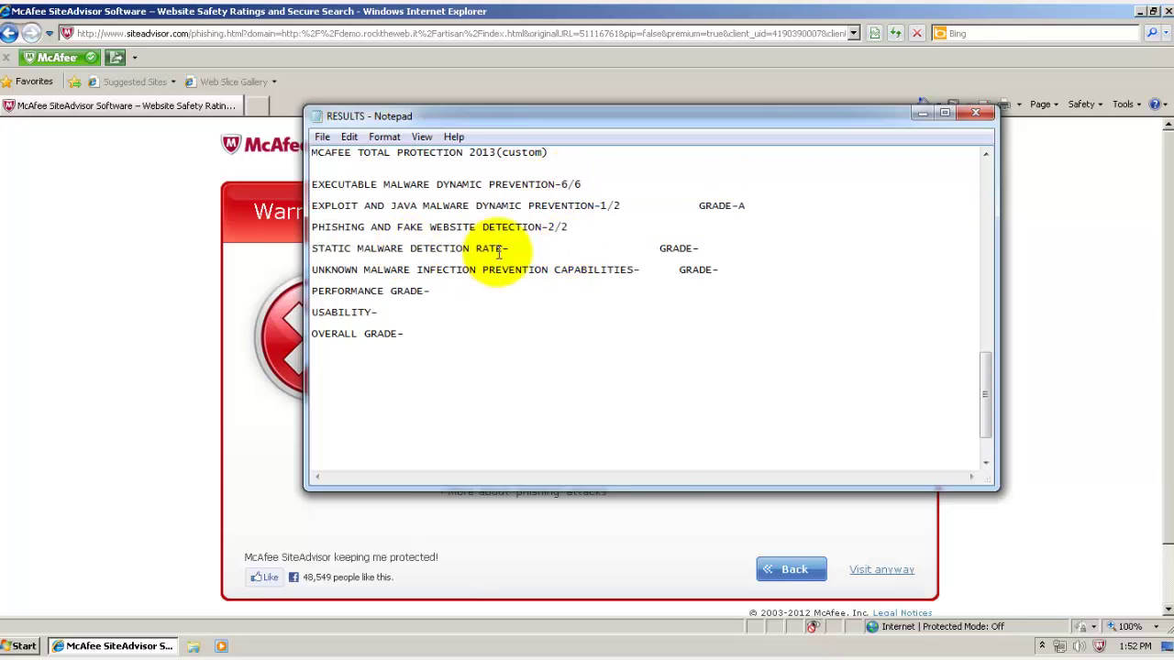
left_click(548, 248)
left_click(1167, 12)
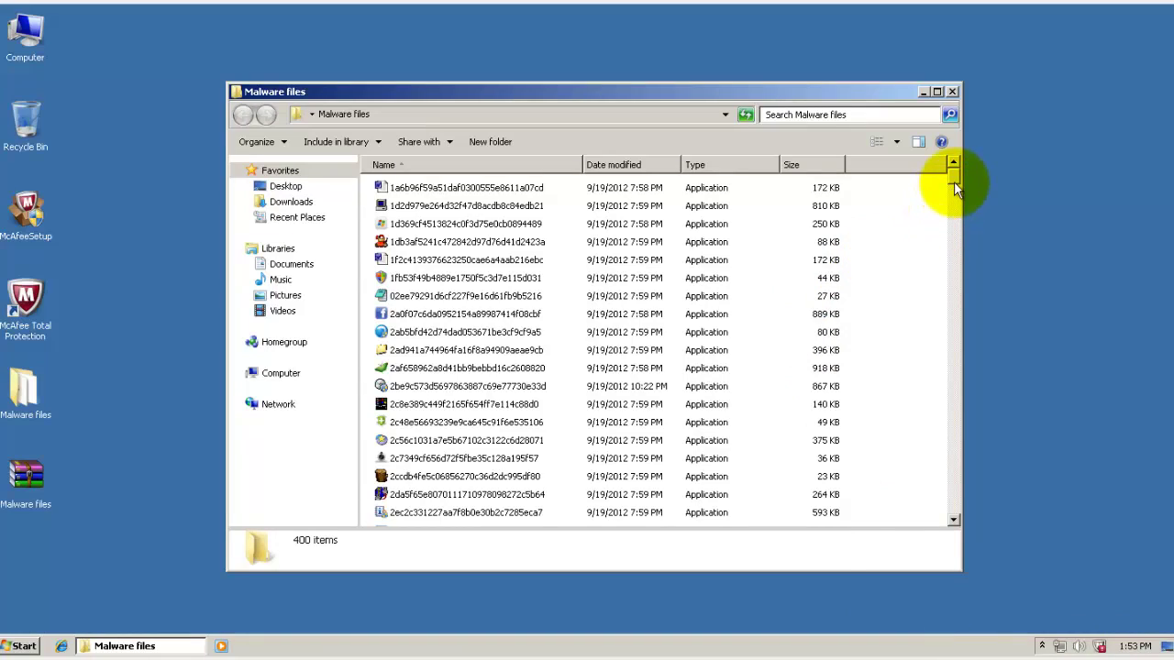
scroll(955, 187, "down", 20)
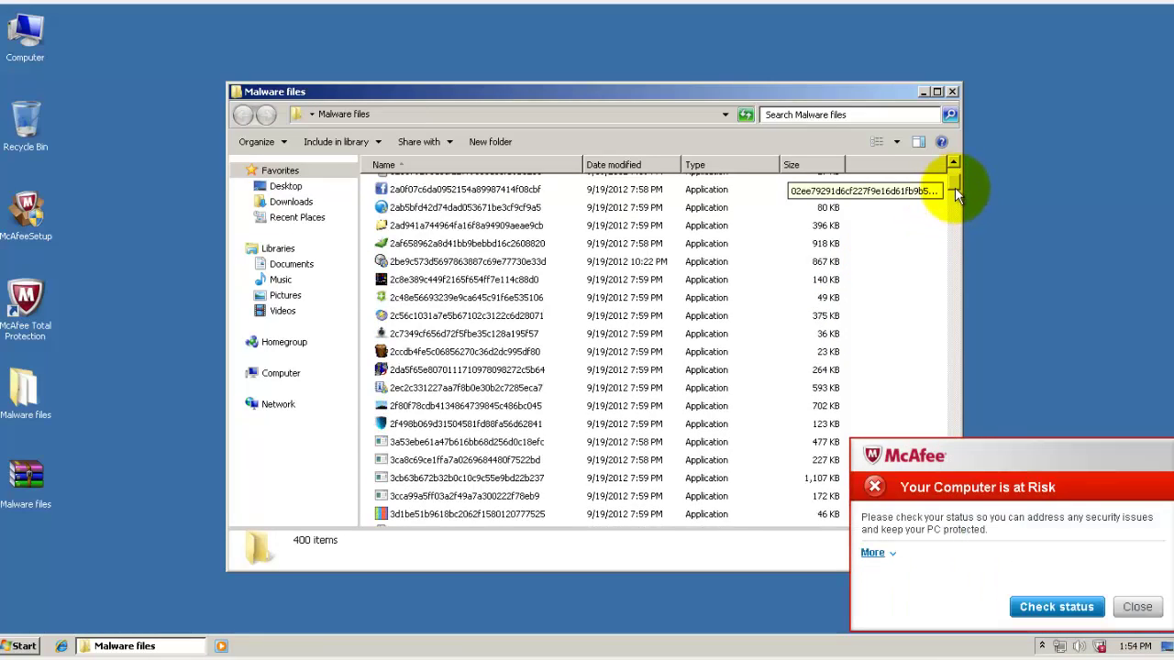
scroll(960, 243, "down", 7)
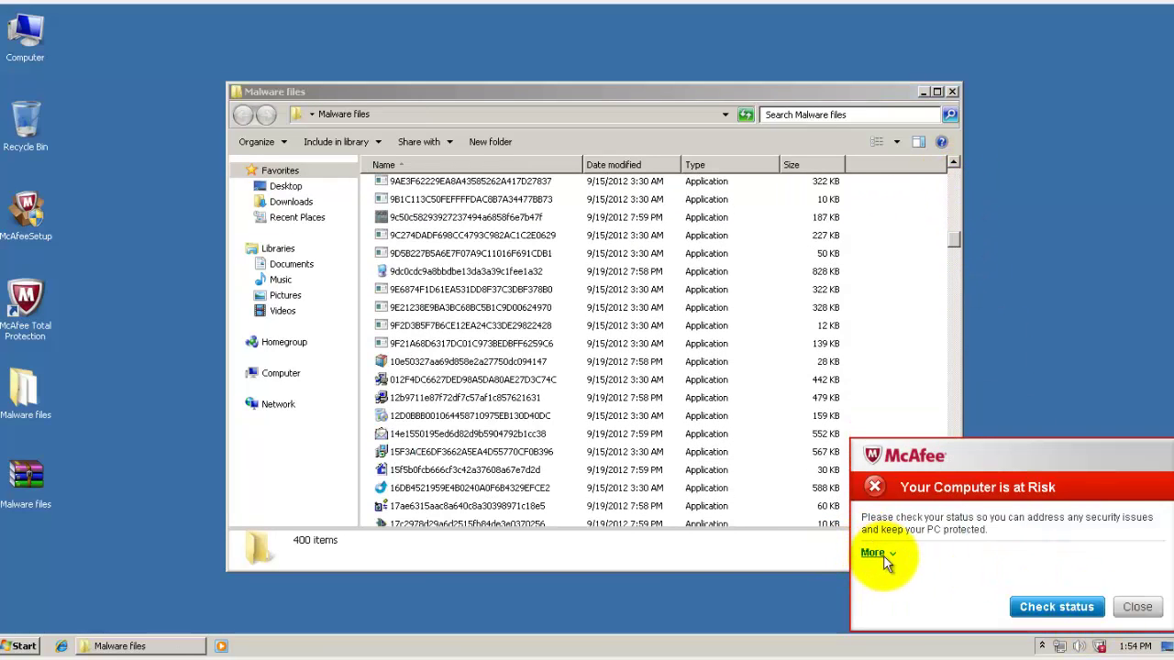
left_click(1137, 606)
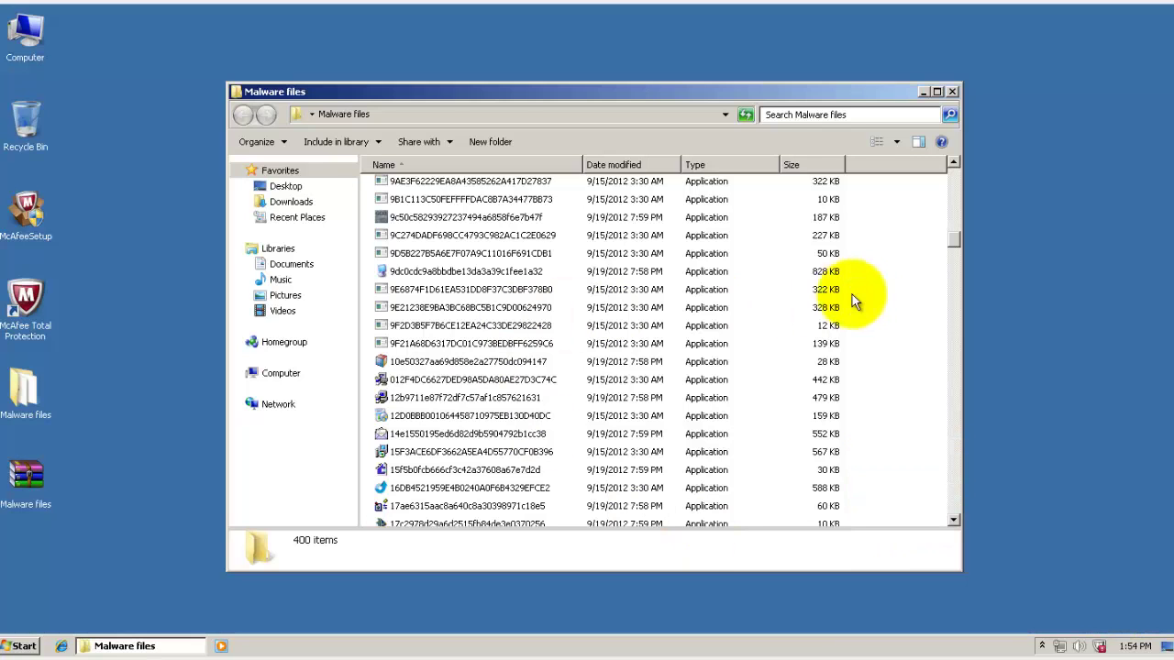
left_click_drag(954, 240, 956, 174)
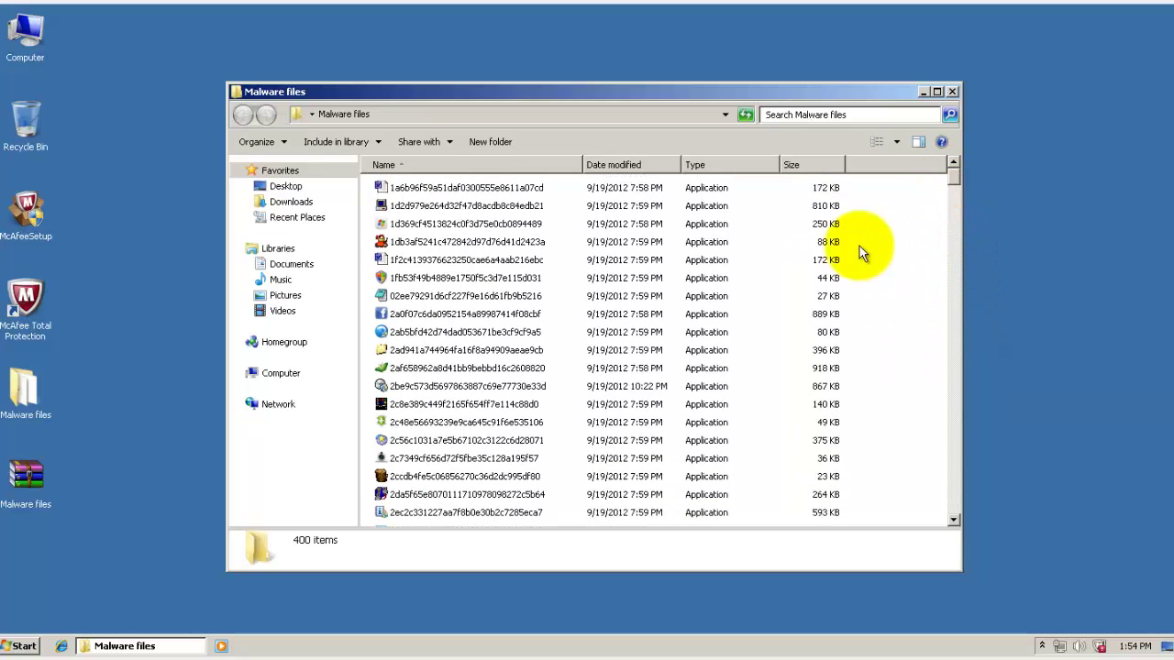
left_click(952, 92)
Run a McAfee Scan on the desktop Malware files folder from its context menu.
double_click(46, 398)
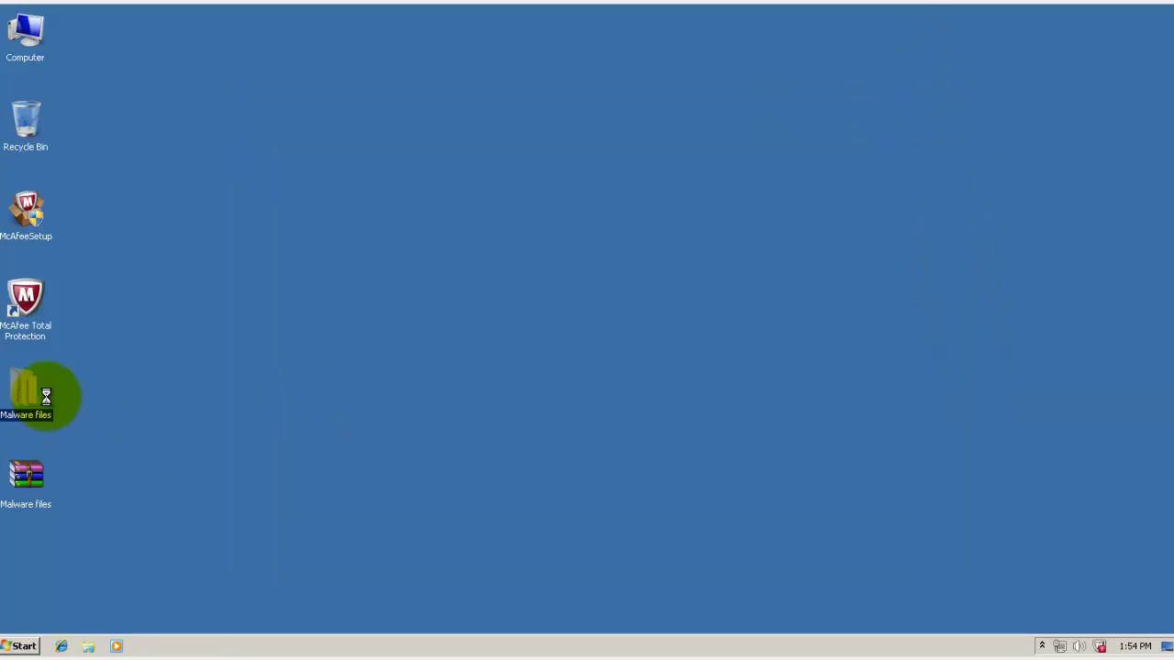
right_click(46, 395)
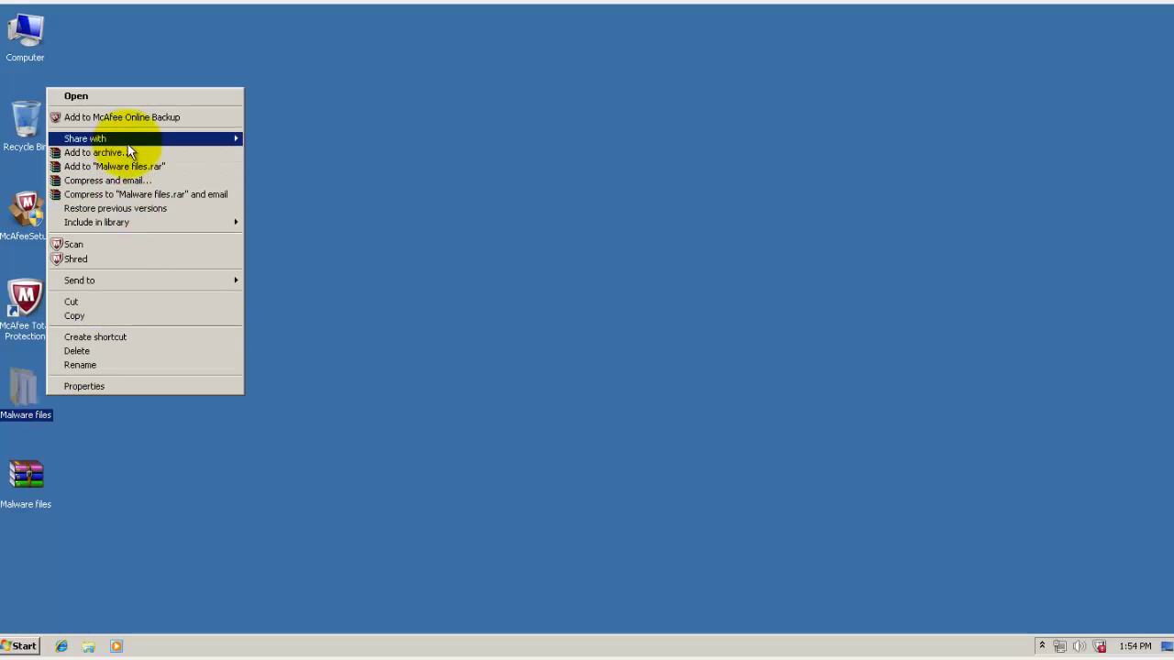
left_click(135, 242)
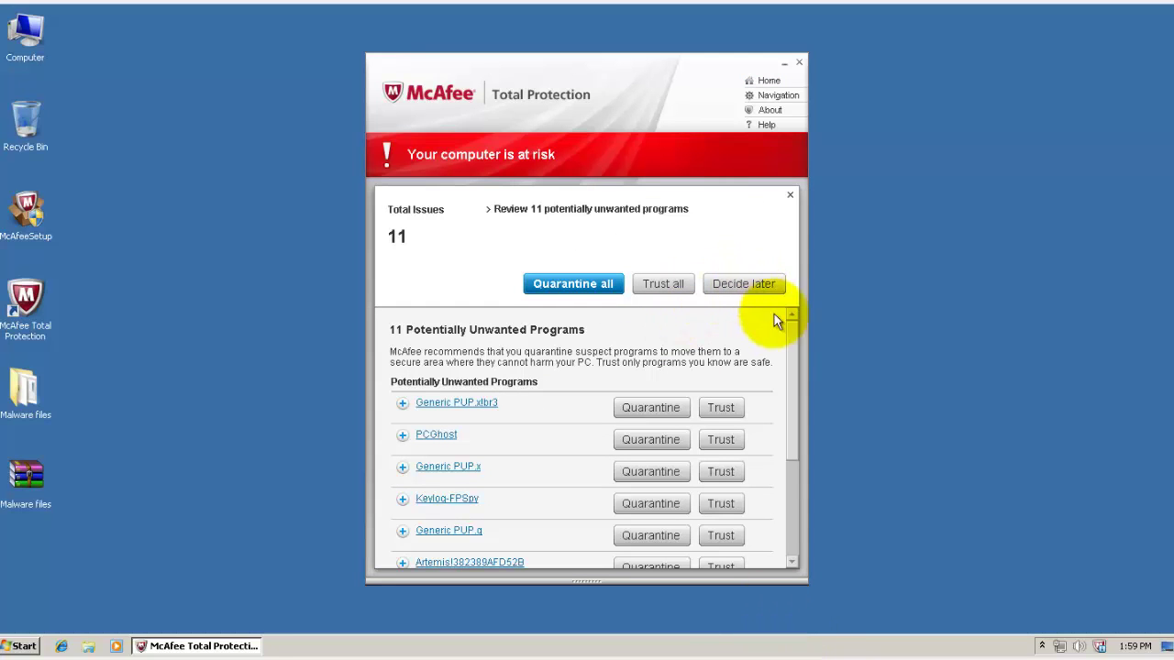
Quarantine all 11 potentially unwanted programs and finish with the scan results.
left_click_drag(790, 365, 790, 321)
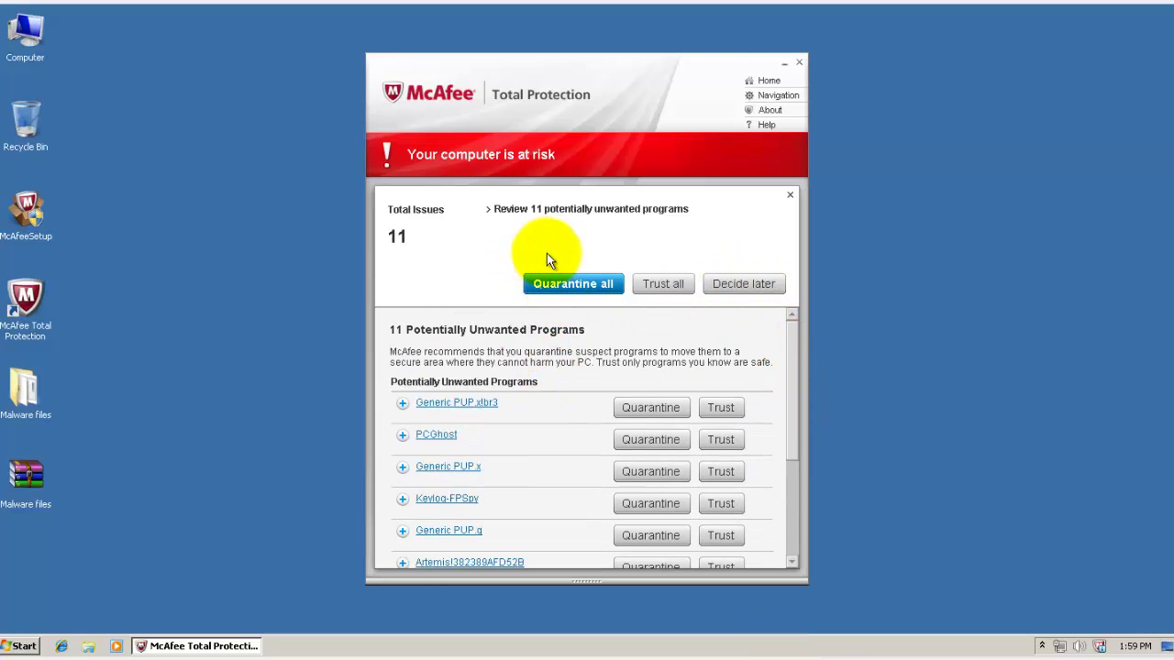
left_click(585, 290)
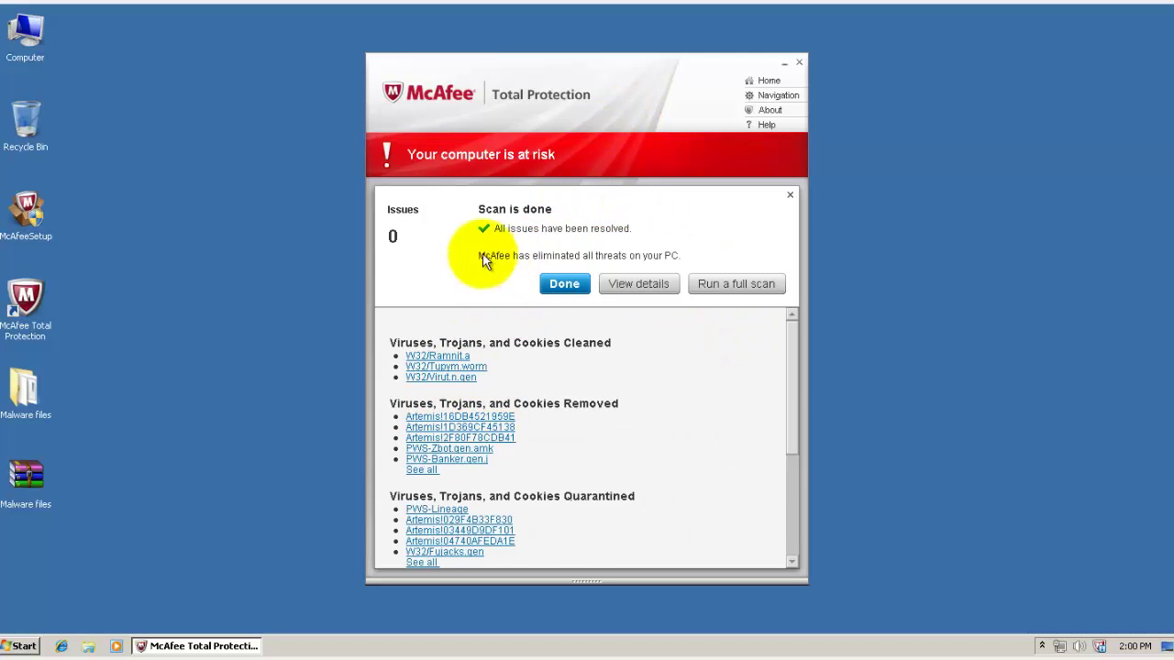
left_click(565, 284)
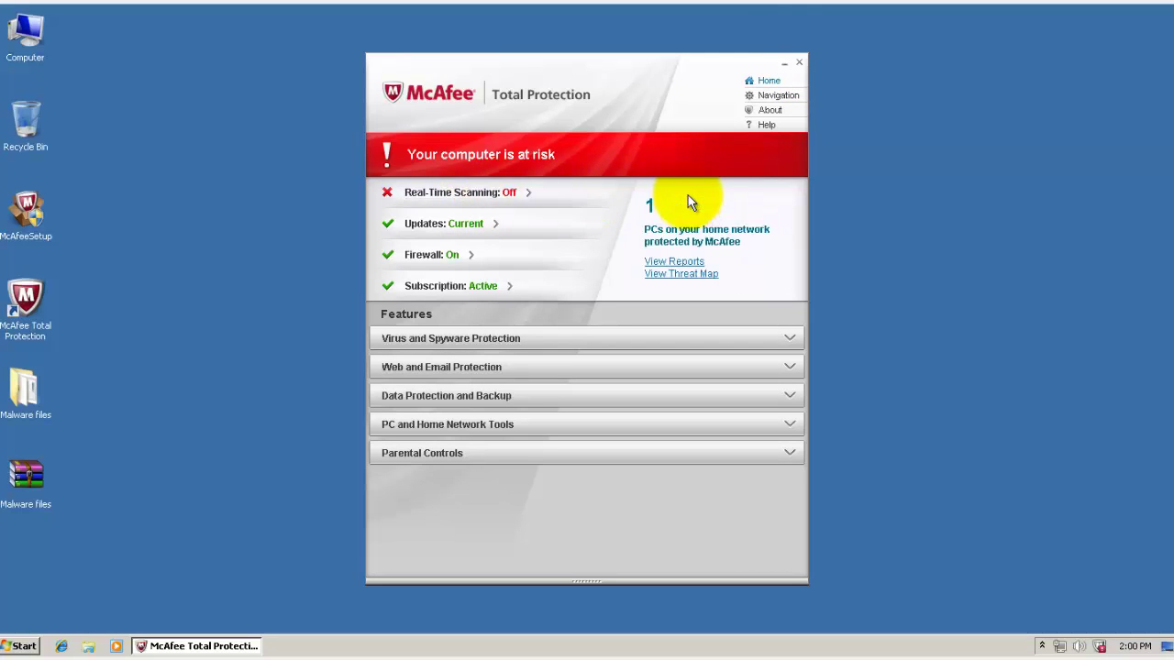
Check Real-Time Scanning status under Virus and Spyware Protection, then close McAfee.
left_click(460, 337)
left_click(422, 397)
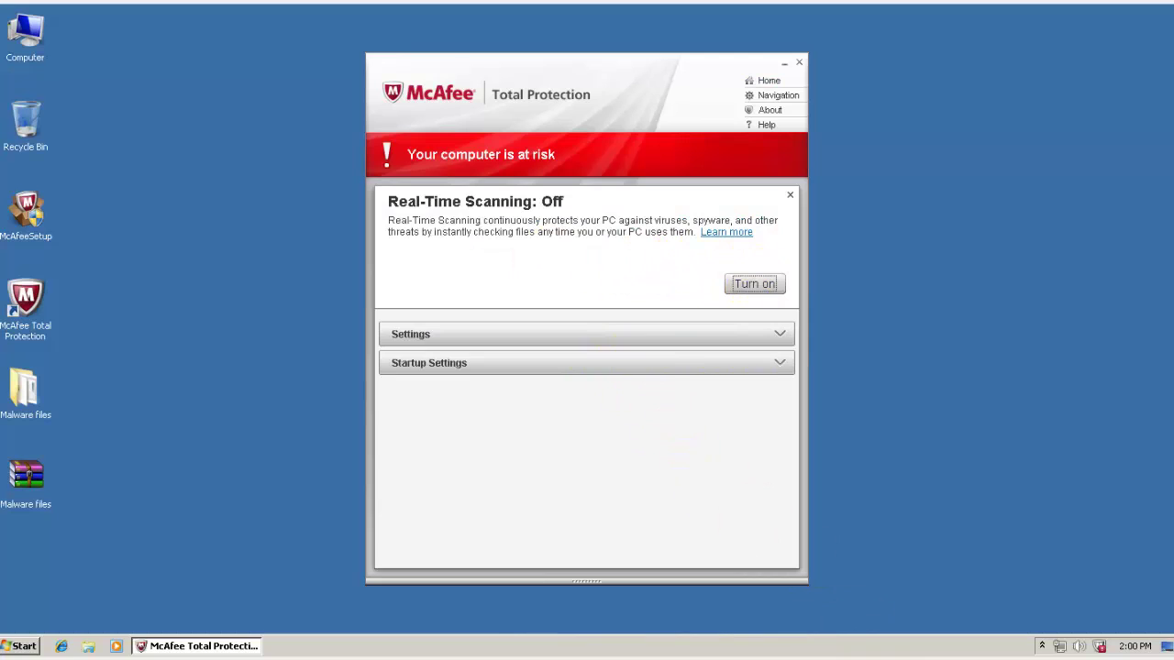
key("alt+F4")
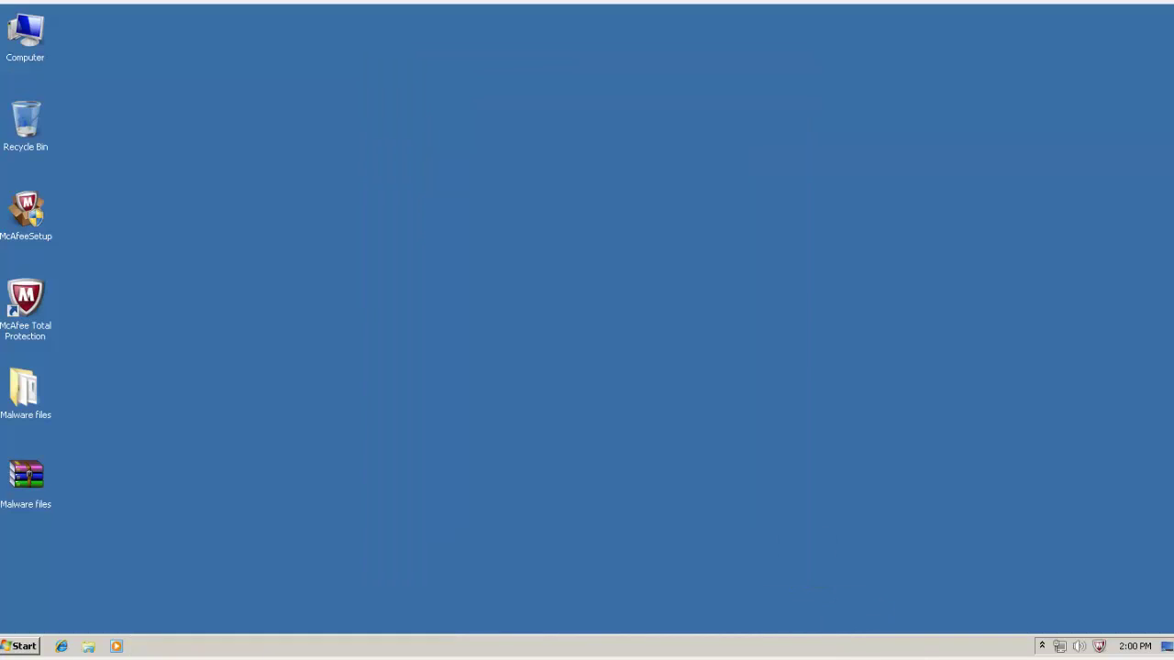
Note 36 samples remaining, compute (400-36)/400 = 0.91 in Calculator, and close the folder.
double_click(26, 394)
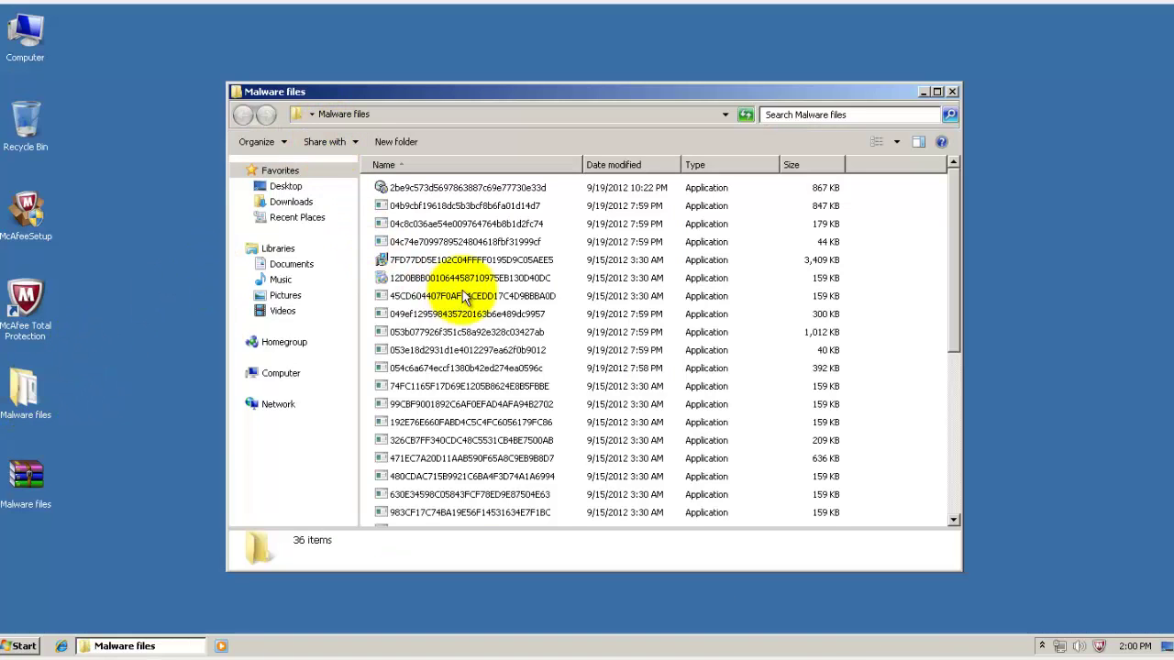
left_click(17, 645)
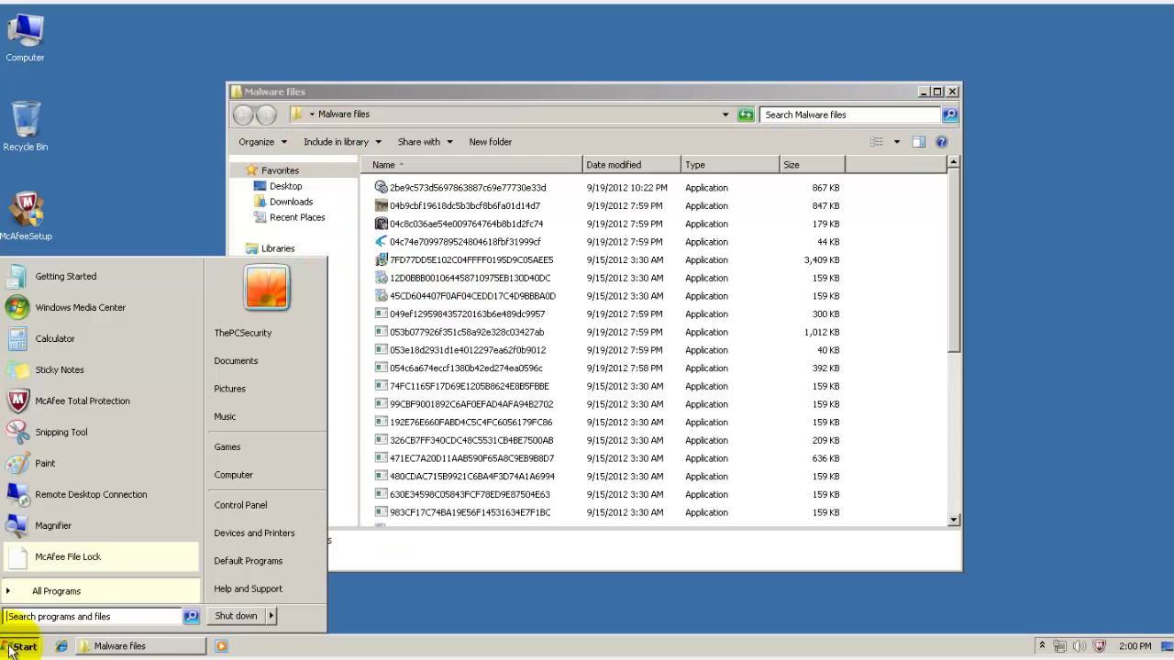
left_click(26, 347)
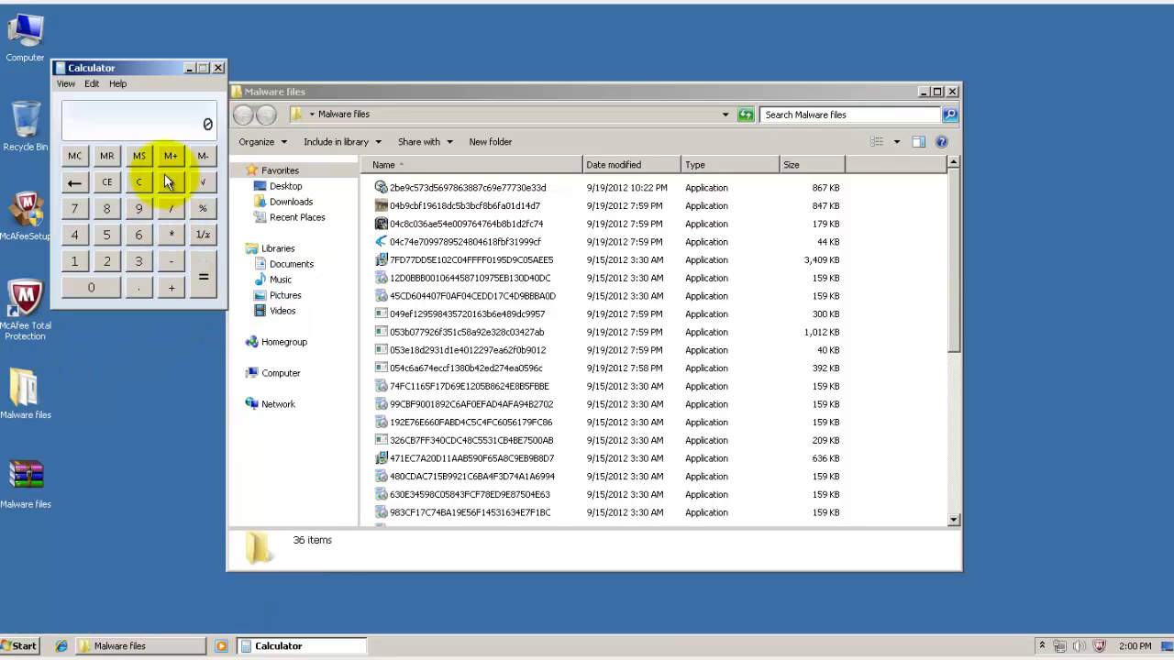
type("400-36")
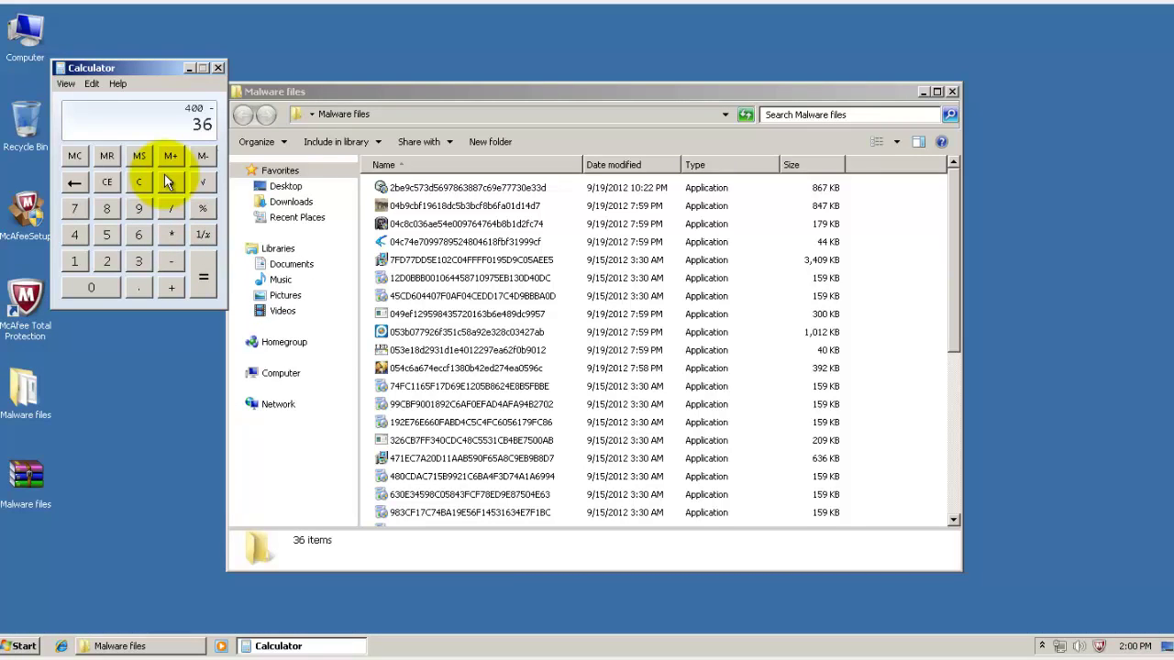
type("/400")
key("Return")
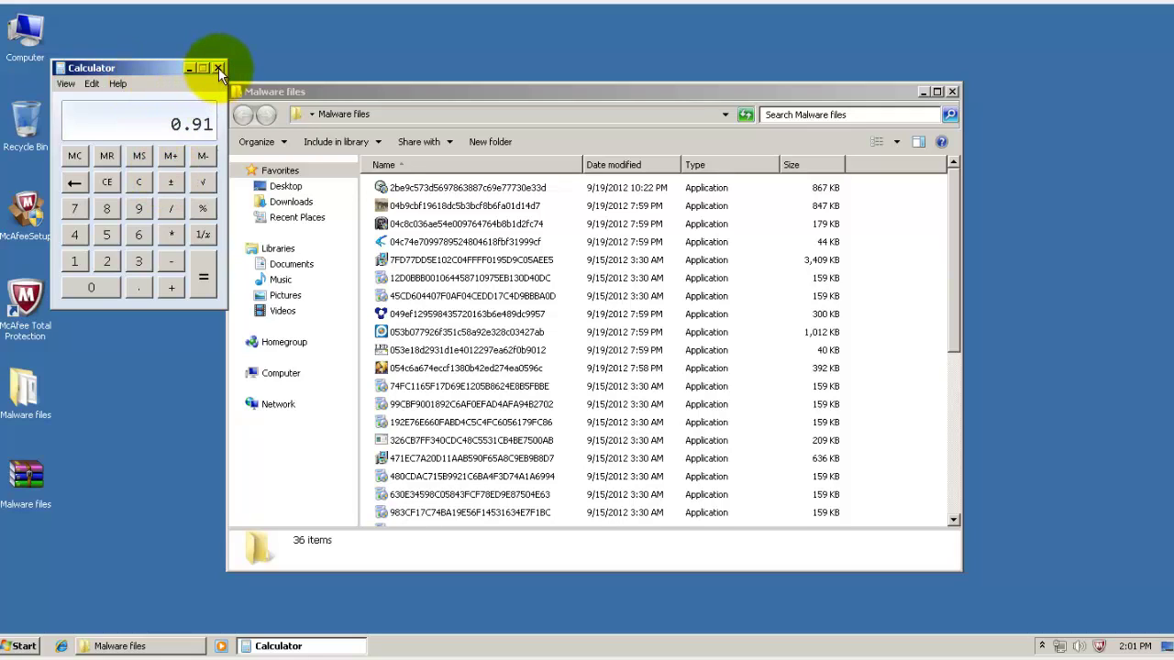
left_click(953, 92)
Close Calculator and enter static malware detection rate 91 with grade A in the sheet.
left_click_drag(159, 68, 291, 86)
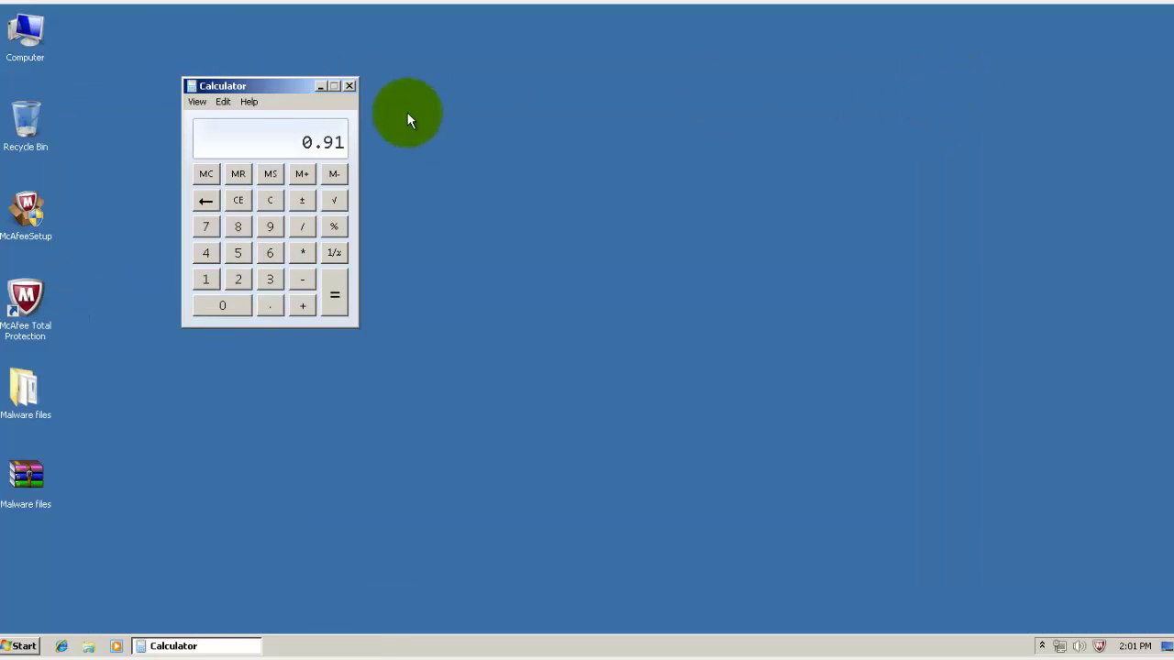
left_click(349, 86)
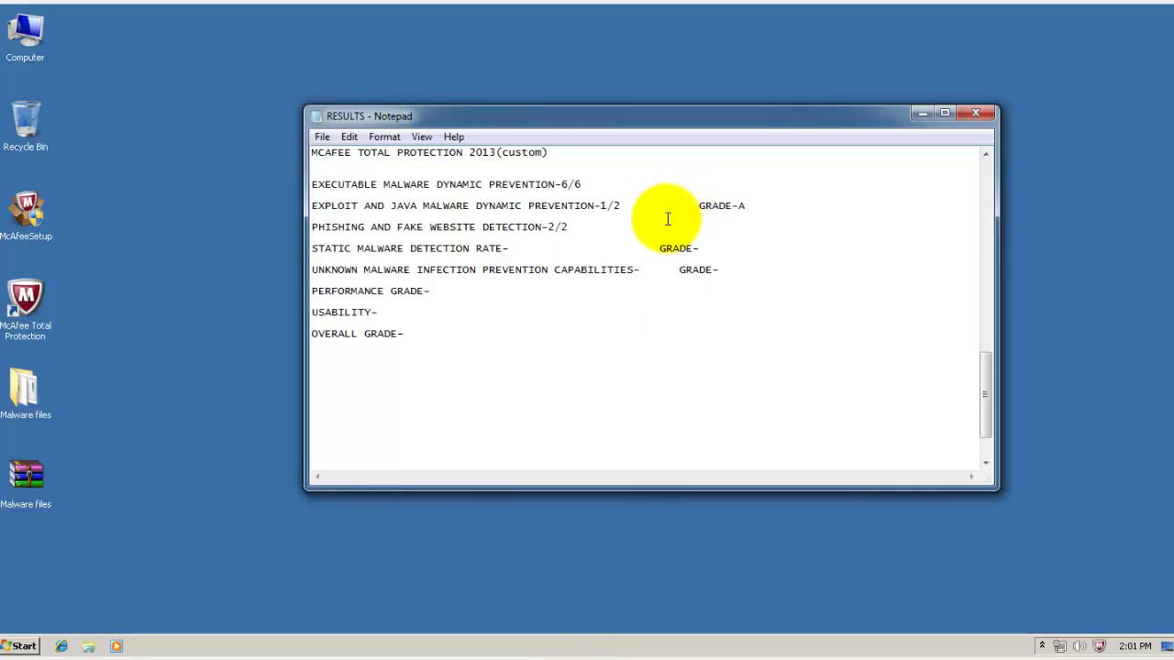
left_click(510, 249)
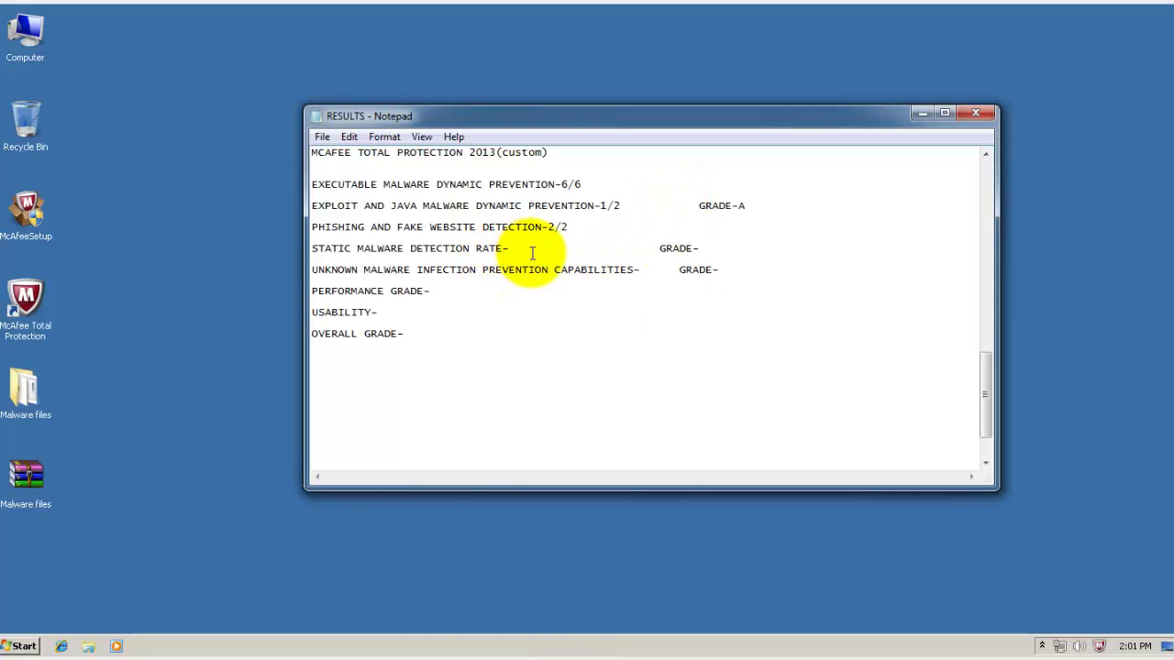
type("91")
left_click(734, 249)
type("A")
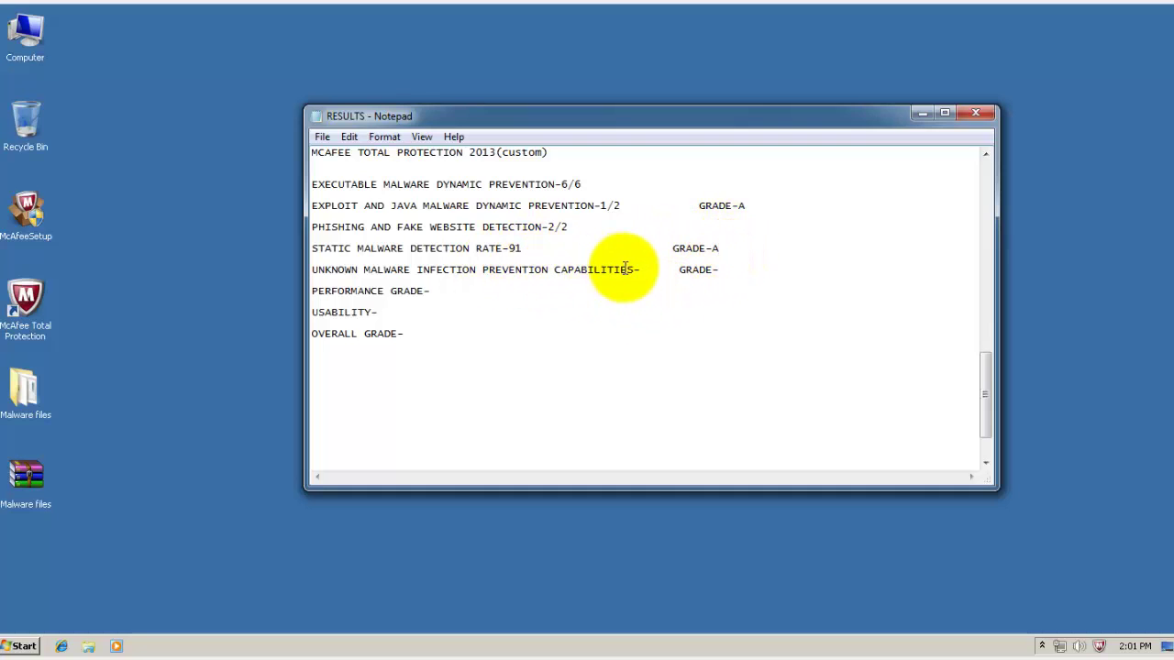
Minimise Notepad and open the Malware files folder on the desktop.
left_click(920, 113)
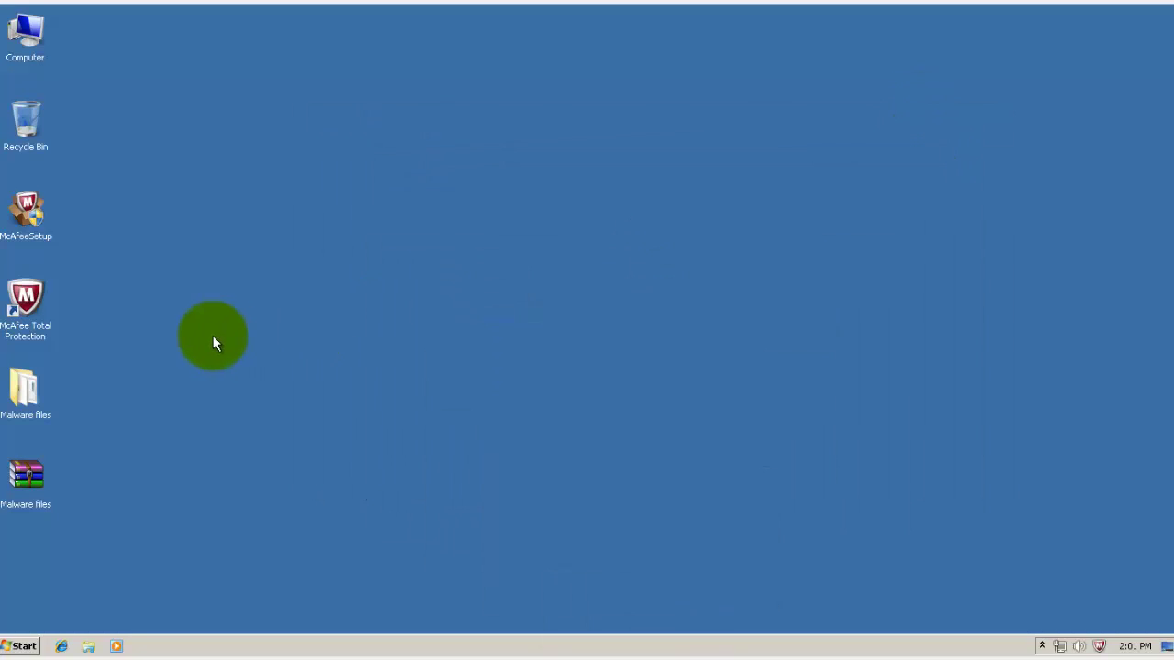
left_click(20, 394)
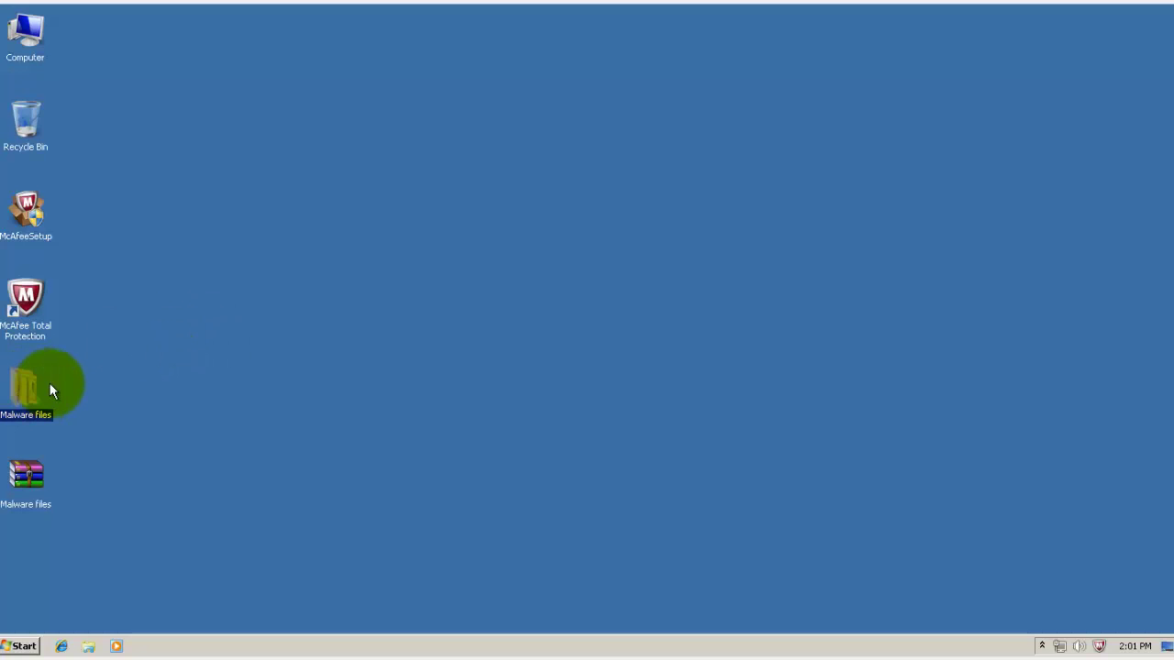
double_click(29, 384)
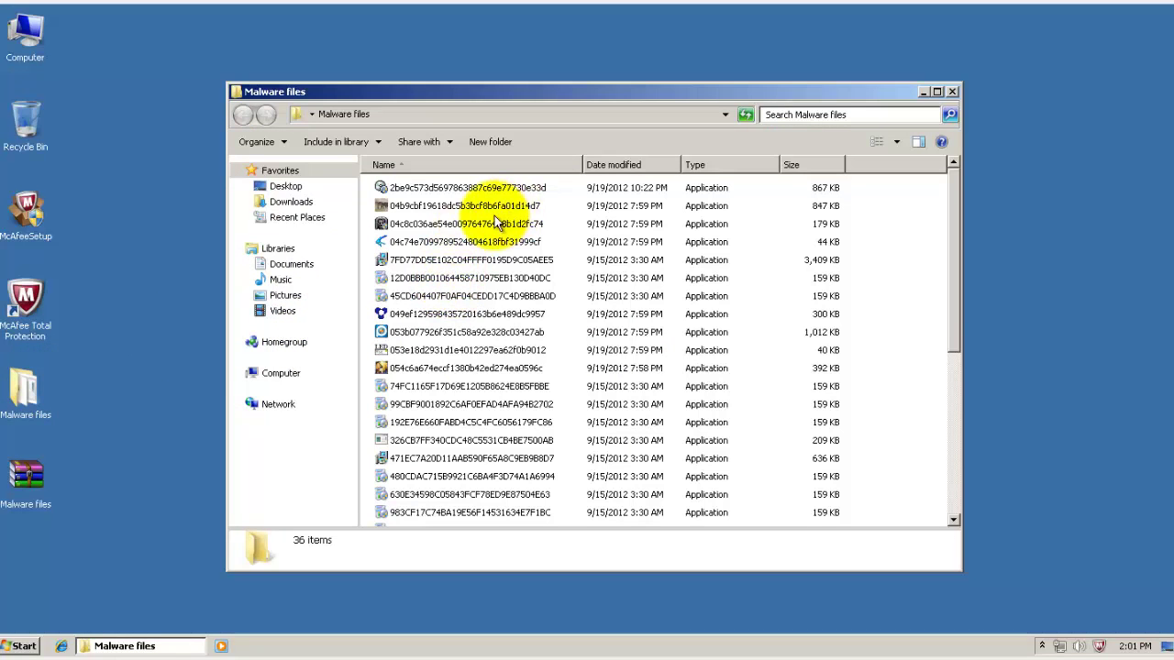
Run the AC53DB93E73D8806D69A9272F461202E sample and dismiss its invalid Win32 application error.
left_click_drag(950, 261, 955, 191)
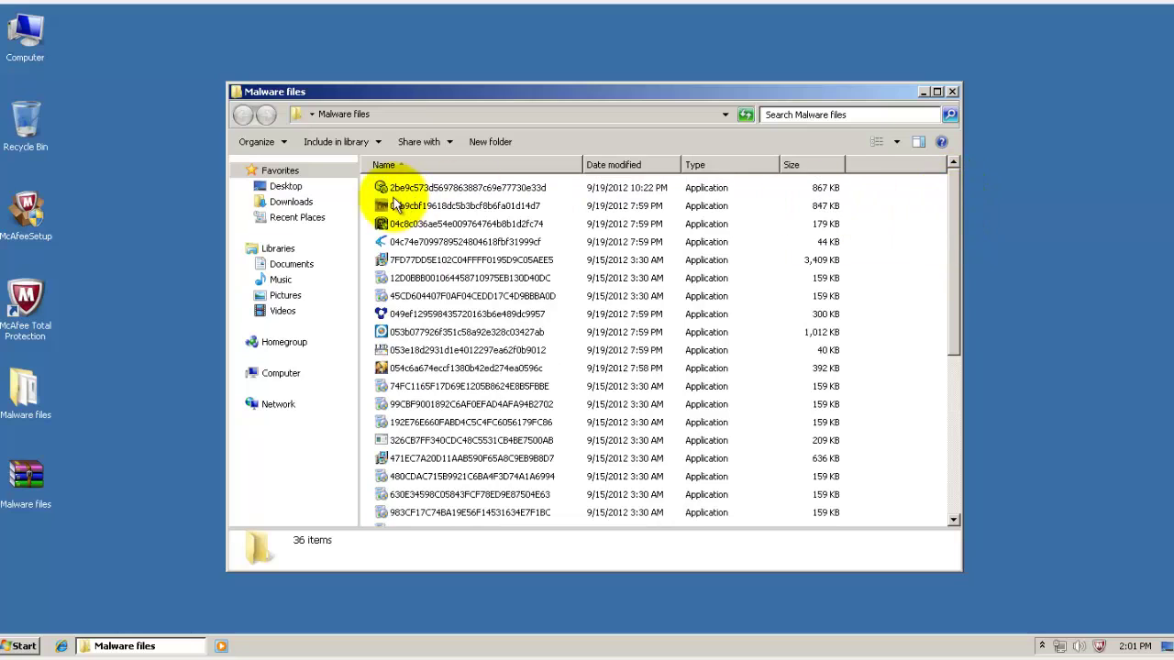
scroll(449, 230, "down", 2)
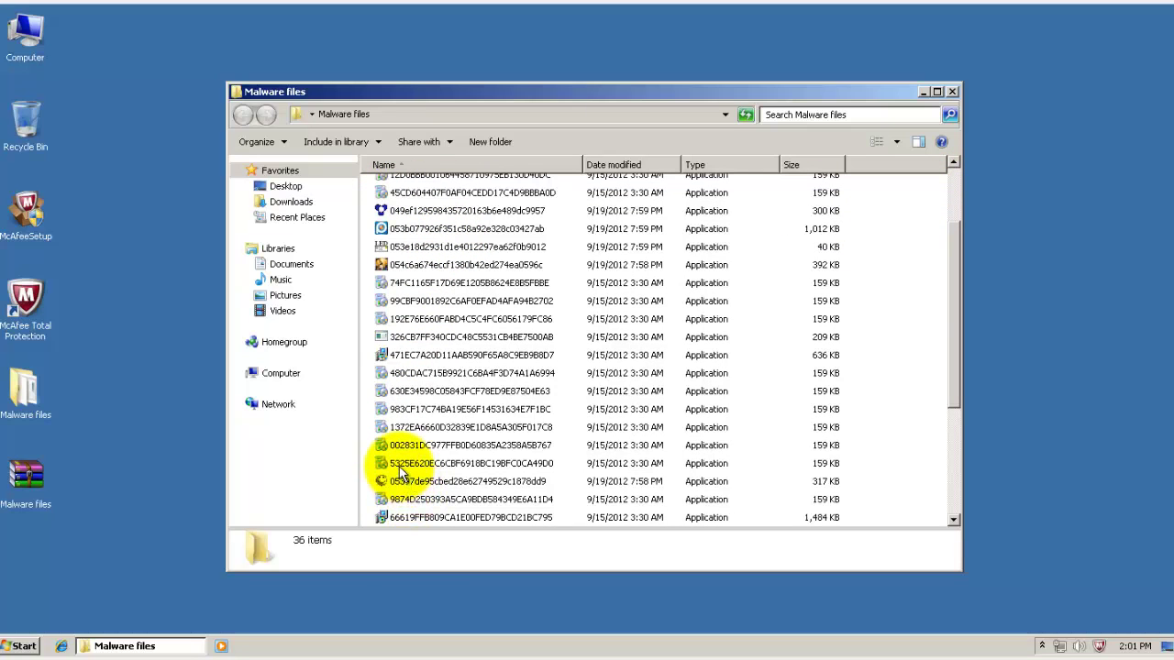
scroll(422, 408, "down", 3)
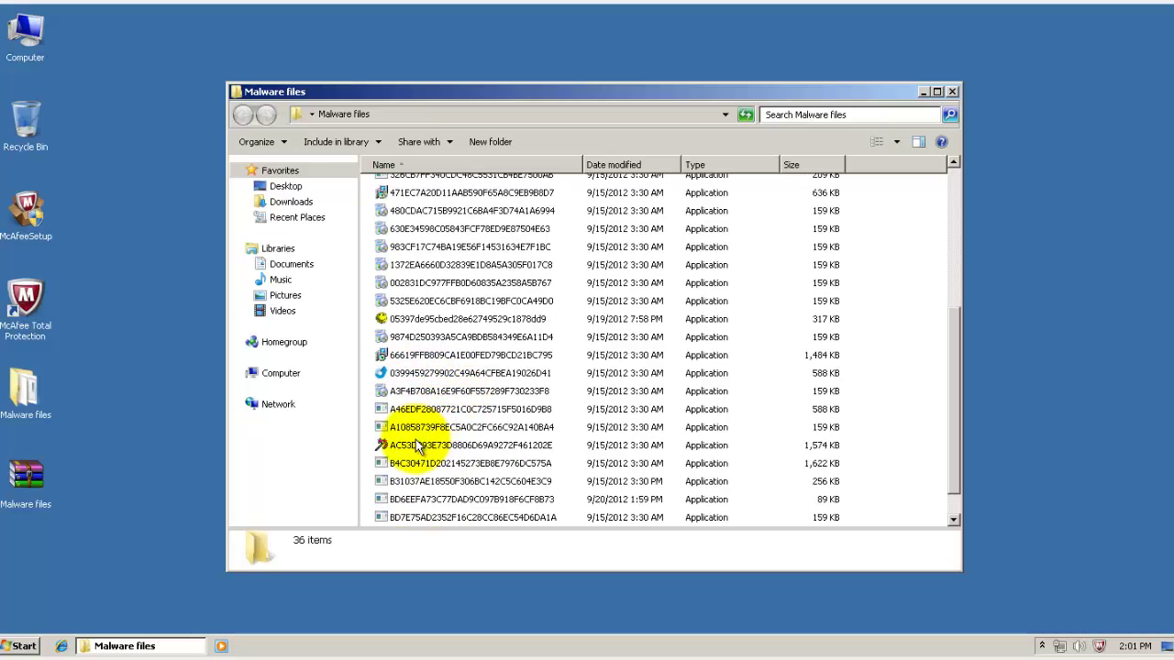
double_click(414, 443)
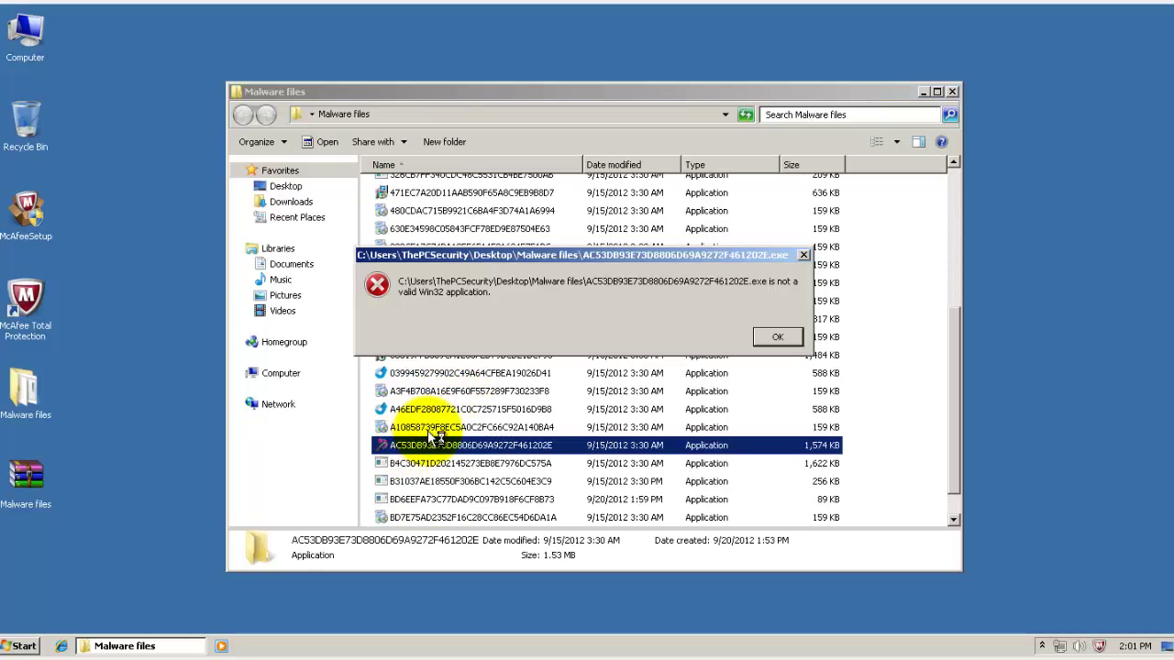
left_click(775, 336)
scroll(642, 367, "down", 1)
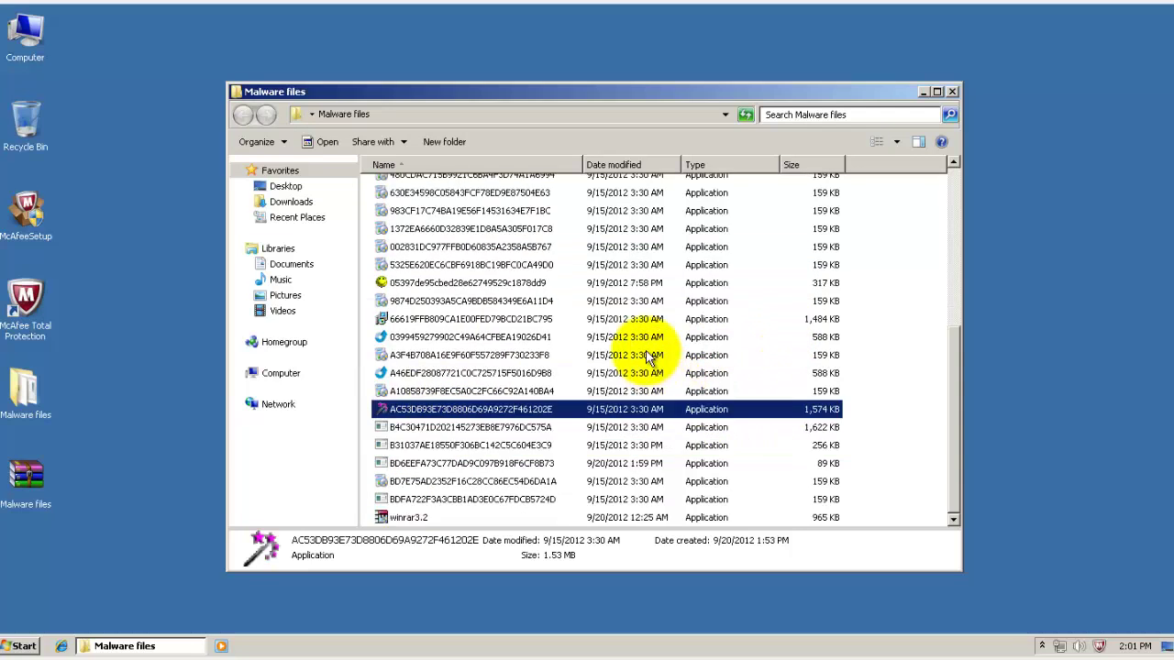
Install WinRAR 3.20 from winrar3.2 into C:\Program Files\WinRAR, accepting default associations.
left_click(409, 519)
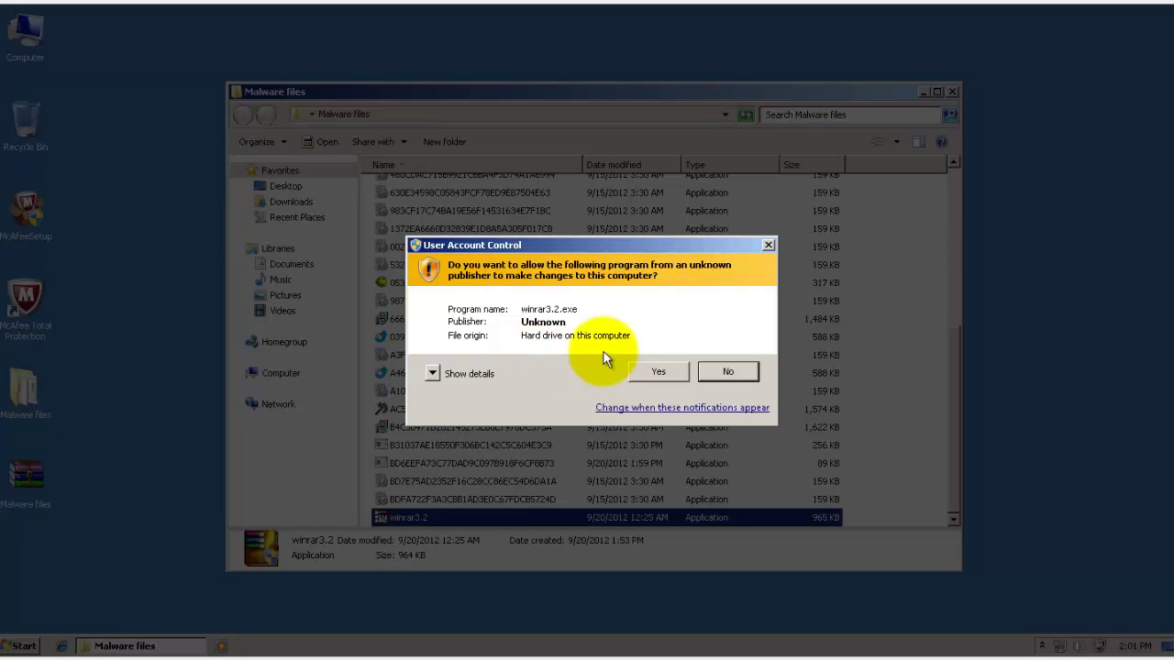
left_click(685, 371)
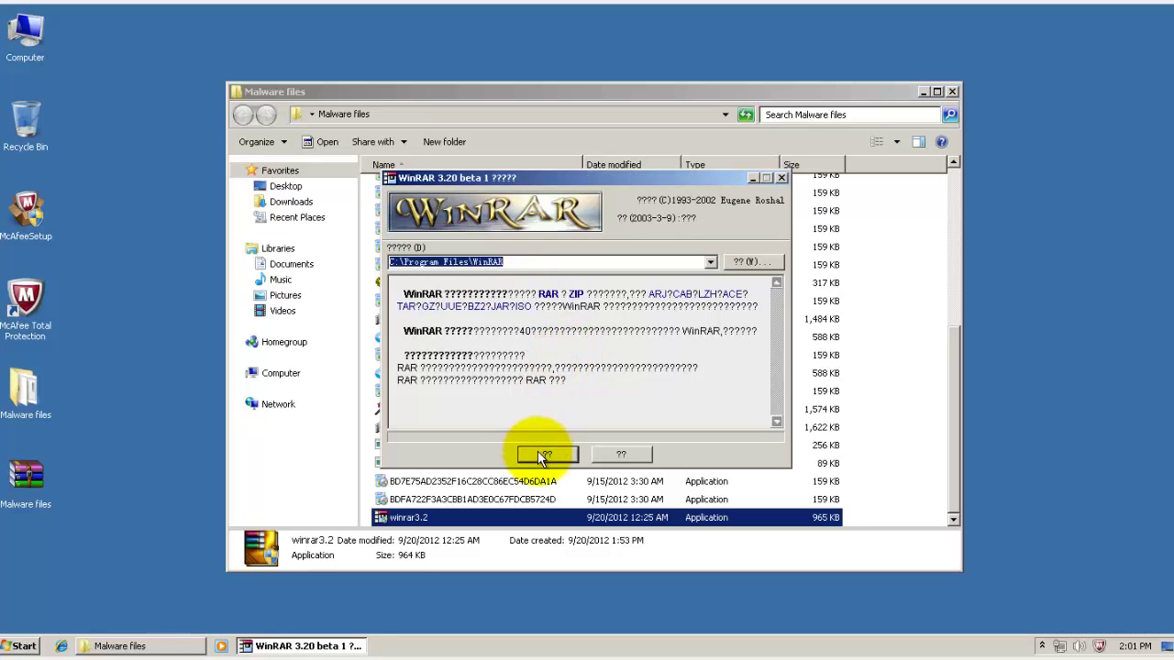
left_click(543, 455)
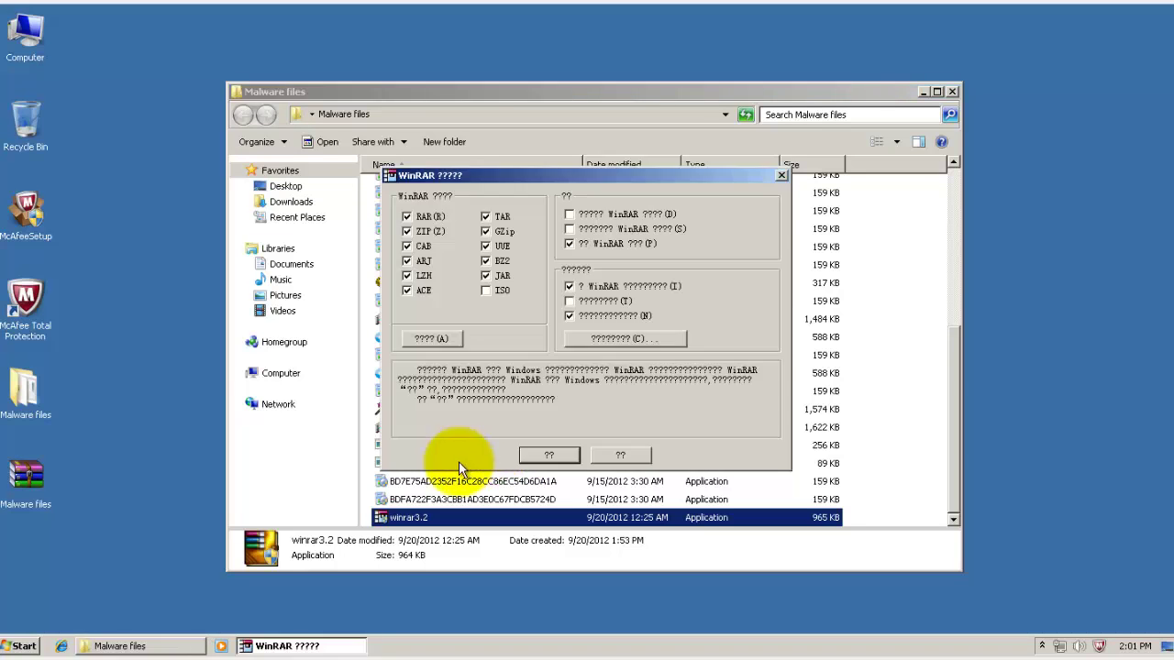
left_click(537, 452)
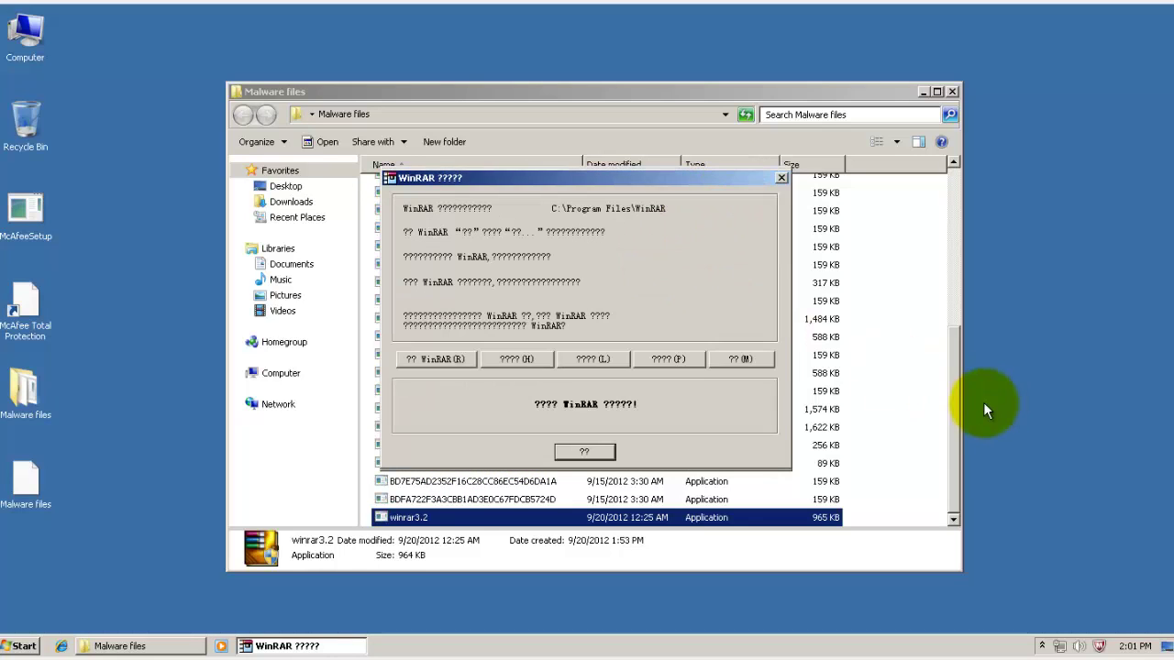
left_click(585, 451)
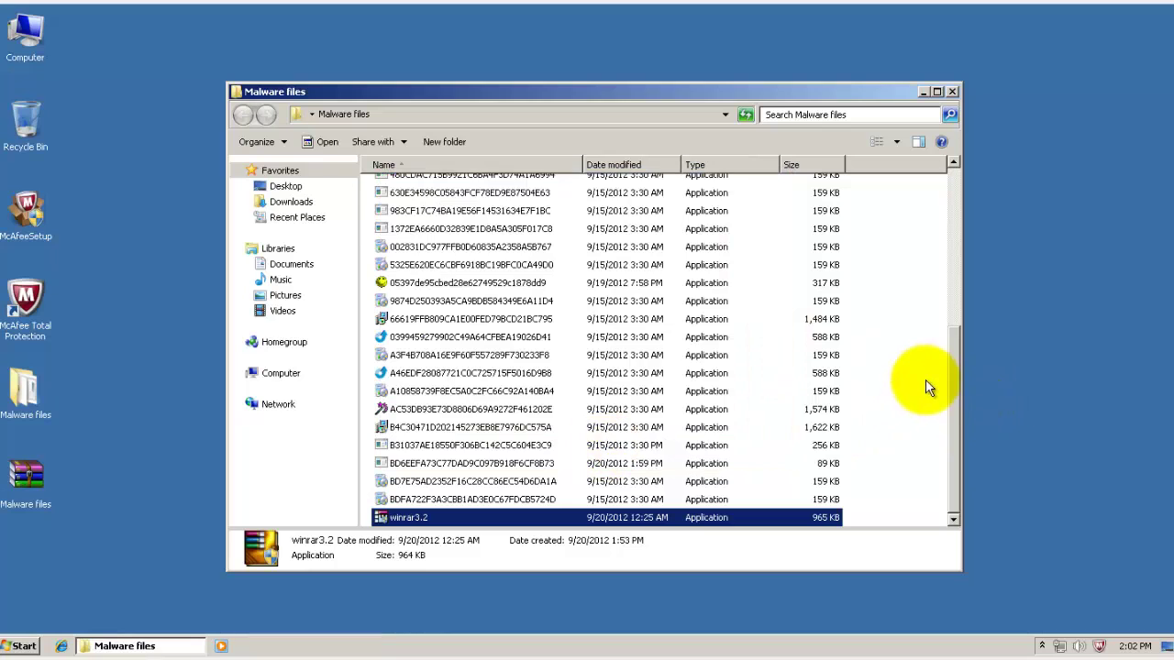
left_click_drag(952, 394, 984, 206)
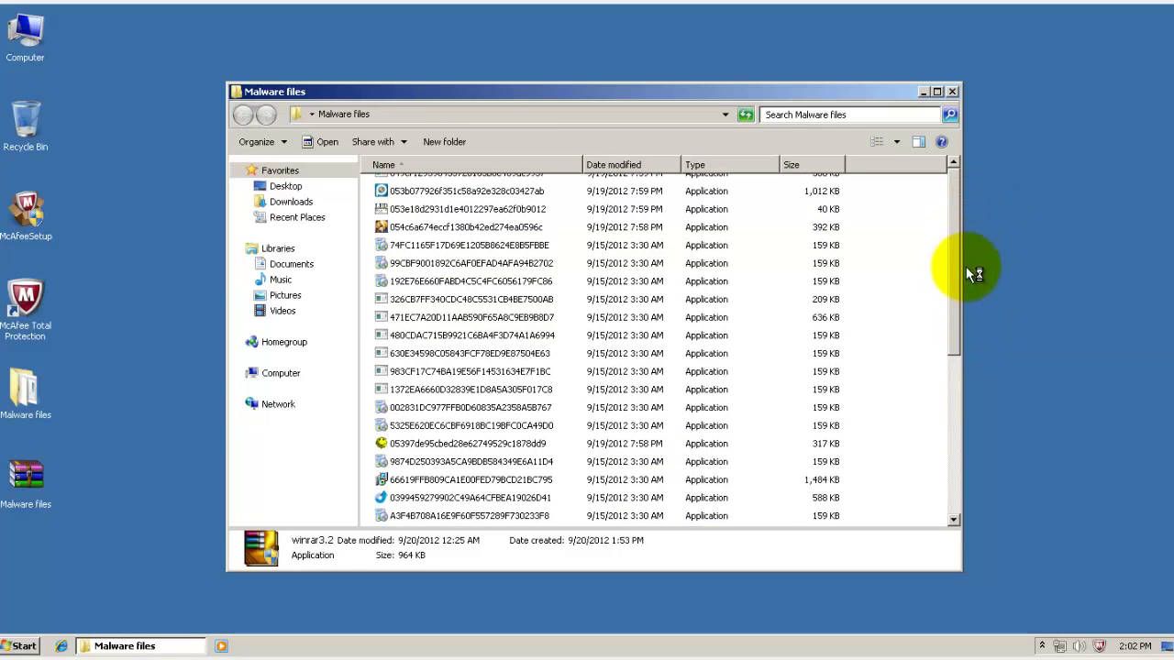
left_click(950, 395)
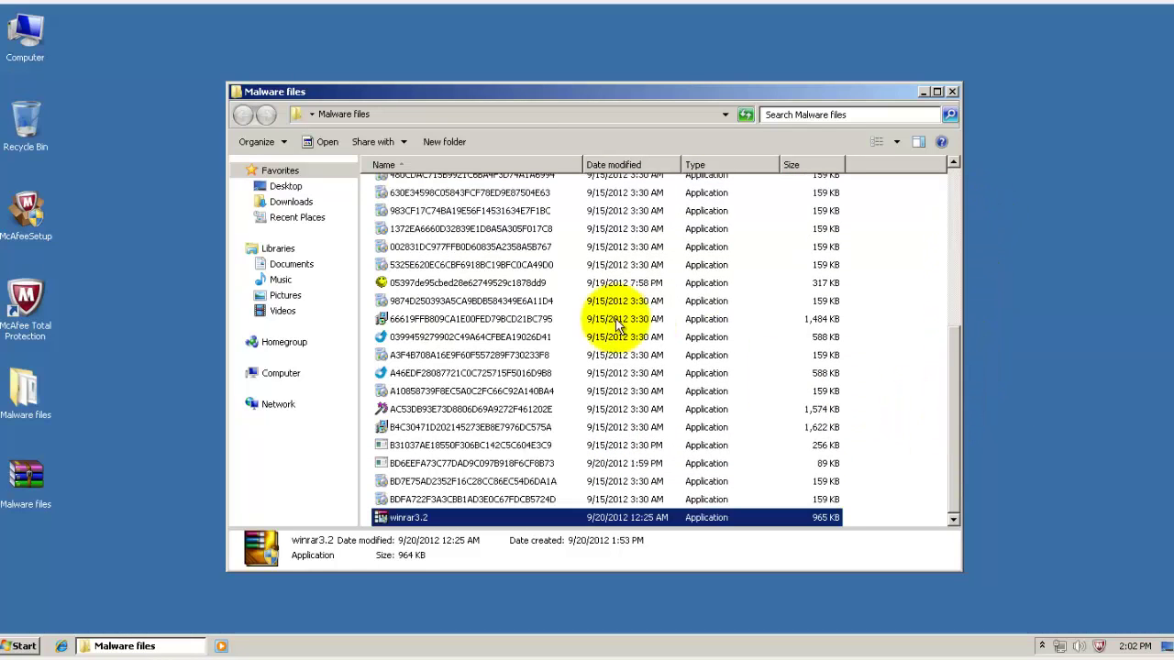
double_click(496, 336)
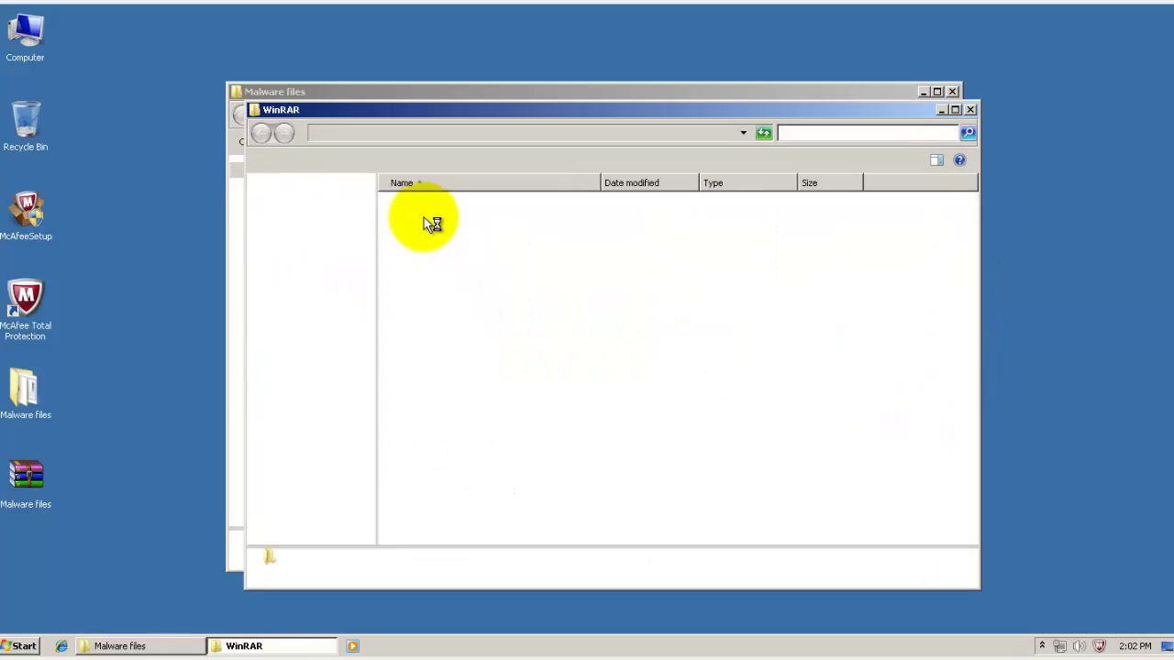
left_click(970, 107)
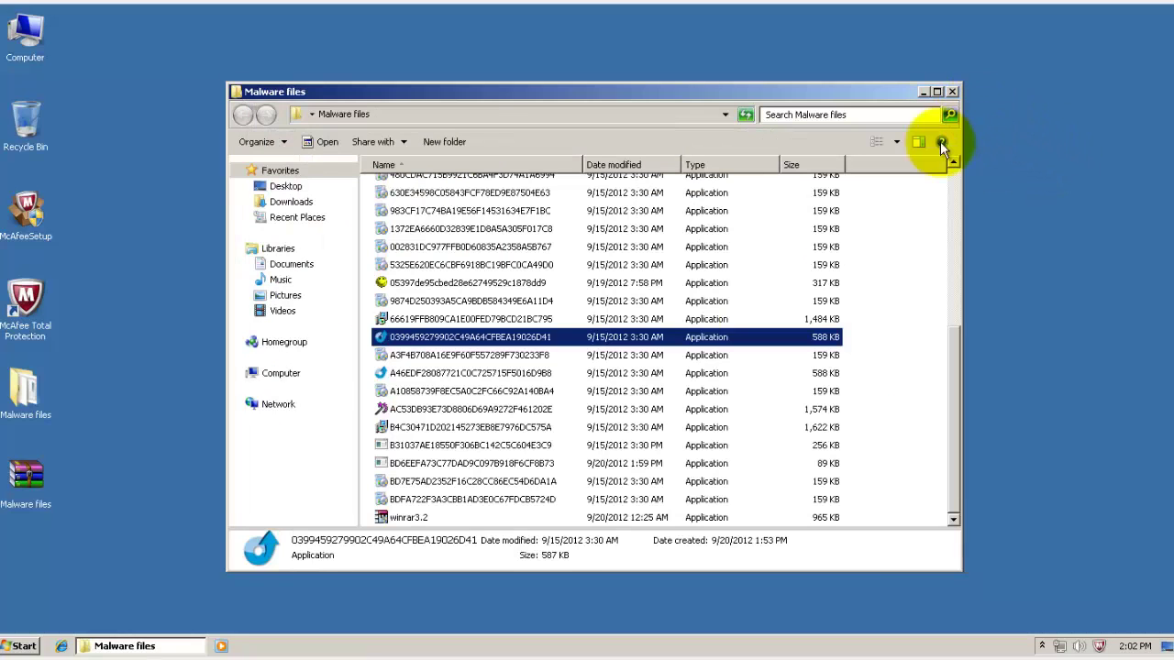
scroll(413, 330, "up", 6)
left_click(409, 317)
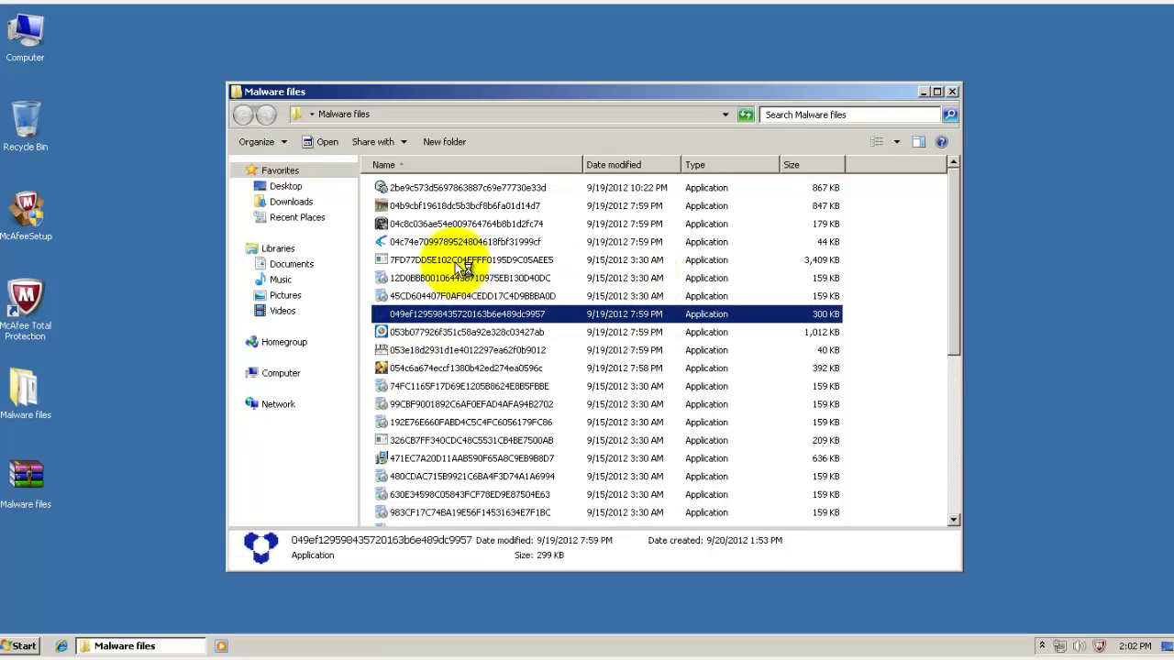
left_click(496, 341)
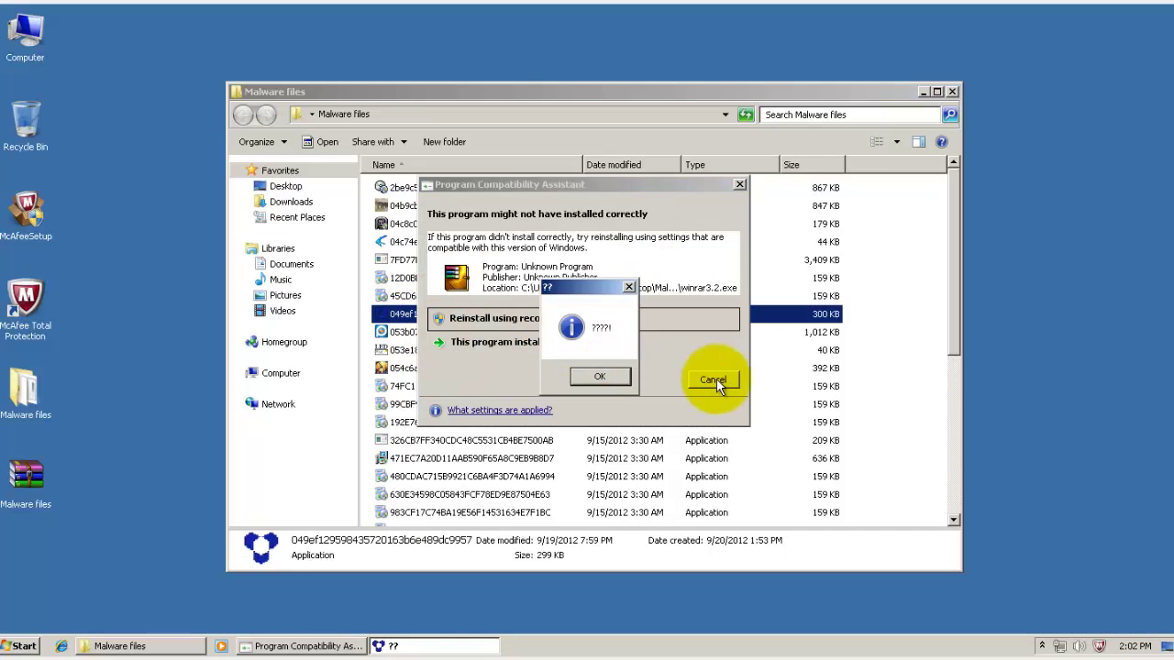
left_click(598, 378)
Run the 053b077926f351c58a92e328c03427ab sample, dismiss its error, then allow the 471EC7A20D11AAB590F65A8C9EB9B8D7 sample.
left_click(712, 380)
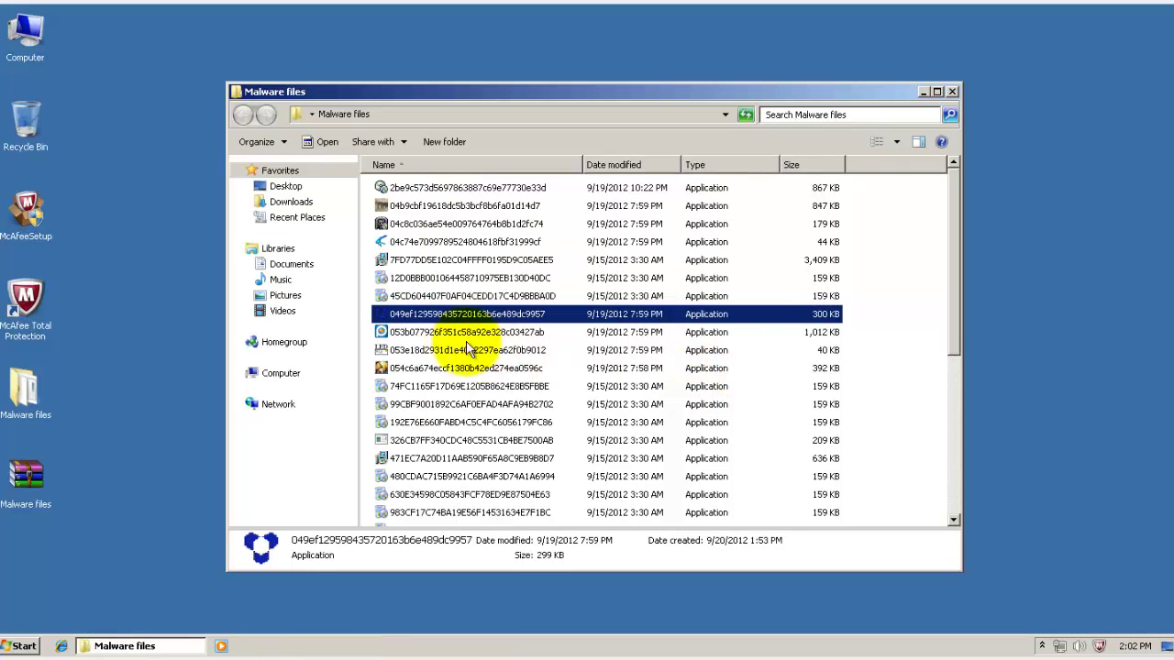
double_click(458, 333)
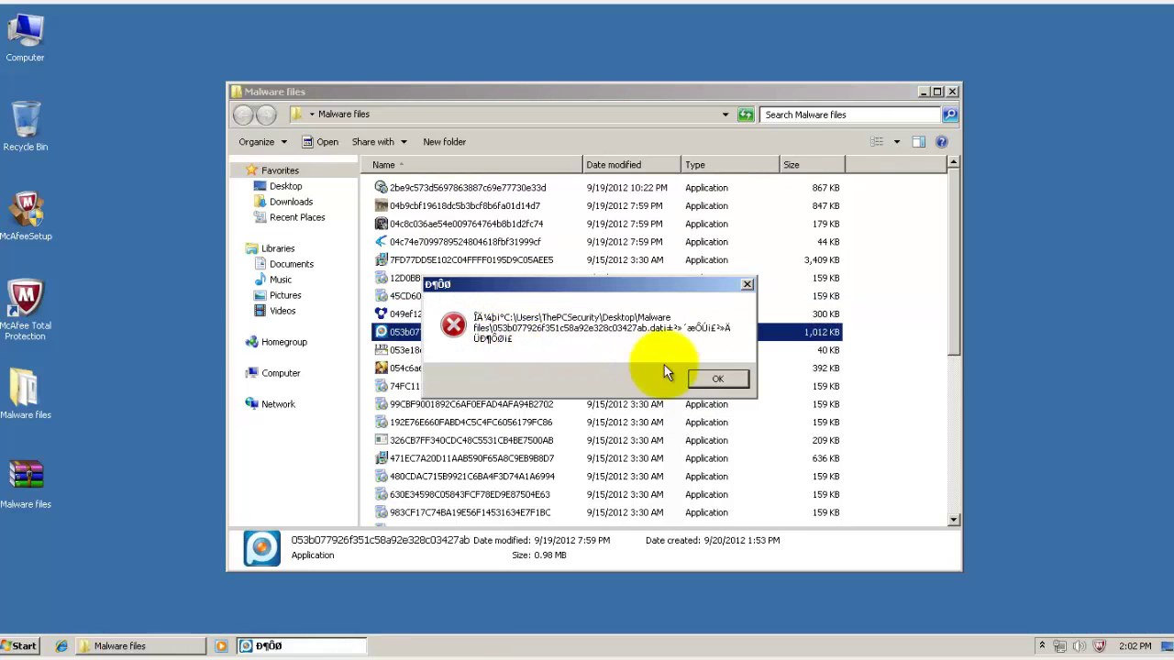
left_click(714, 379)
left_click(448, 352)
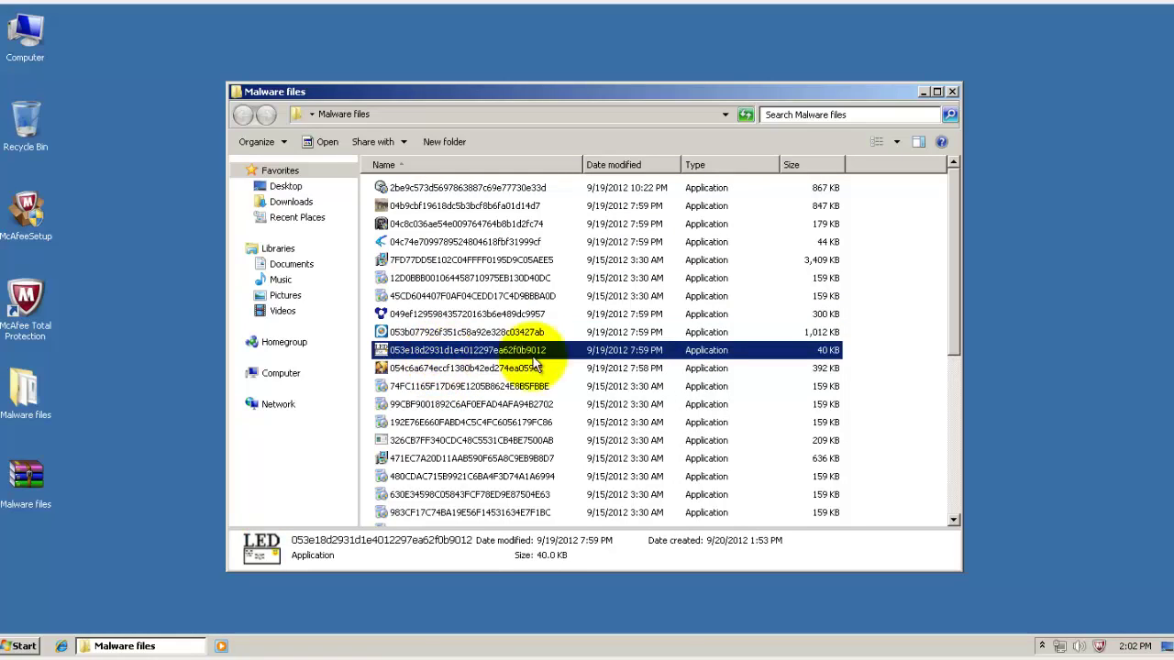
left_click(466, 447)
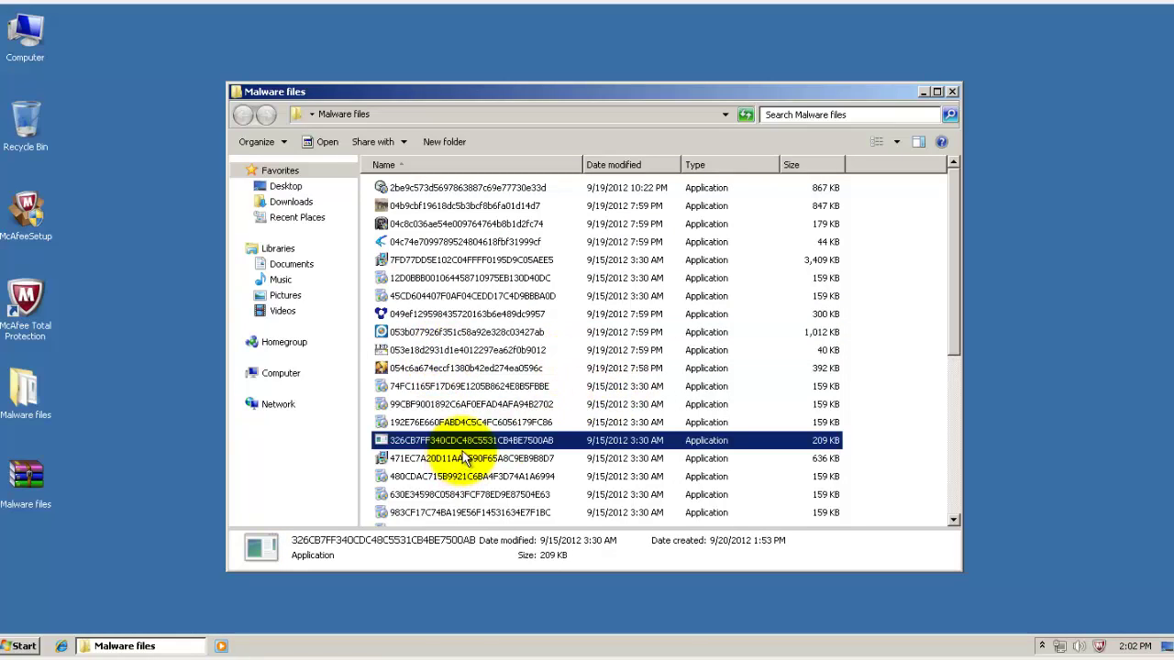
double_click(458, 458)
left_click(654, 371)
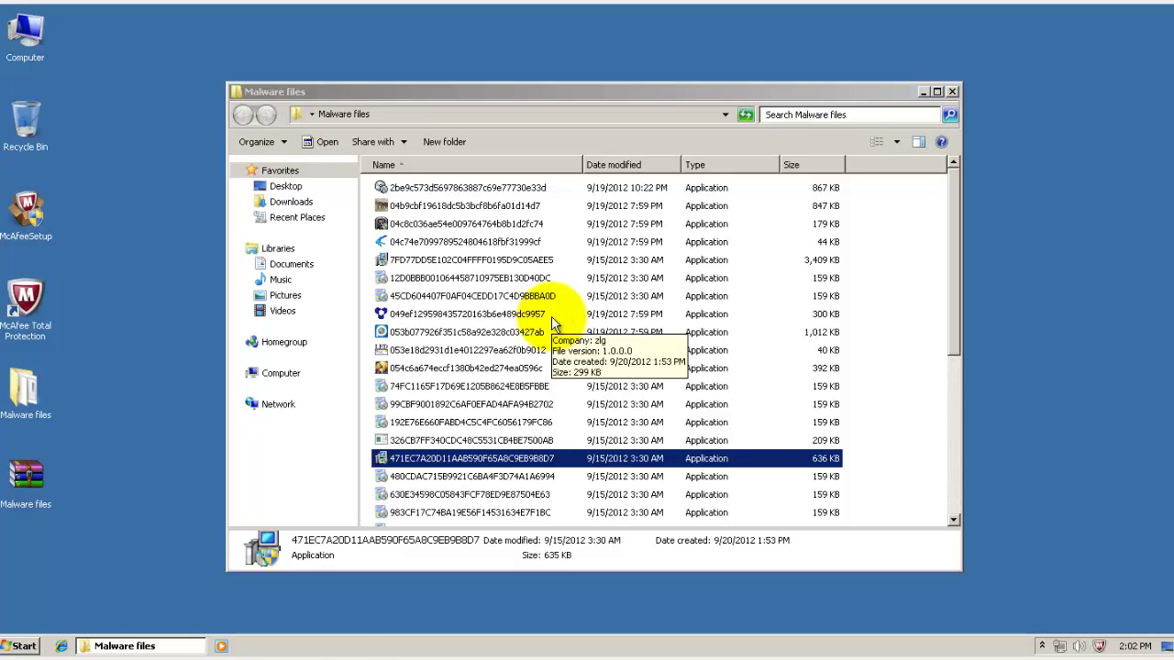
Advance the WinScare installer, then review and dismiss McAfee's first Trojan Removed alert.
left_click(690, 445)
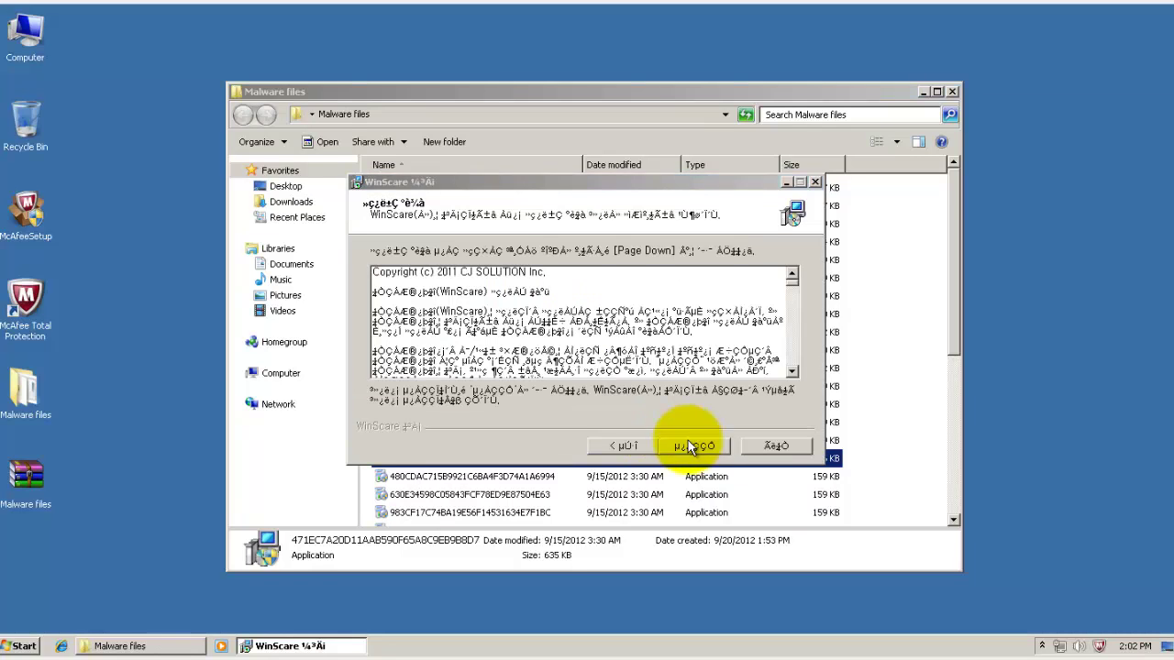
left_click(689, 444)
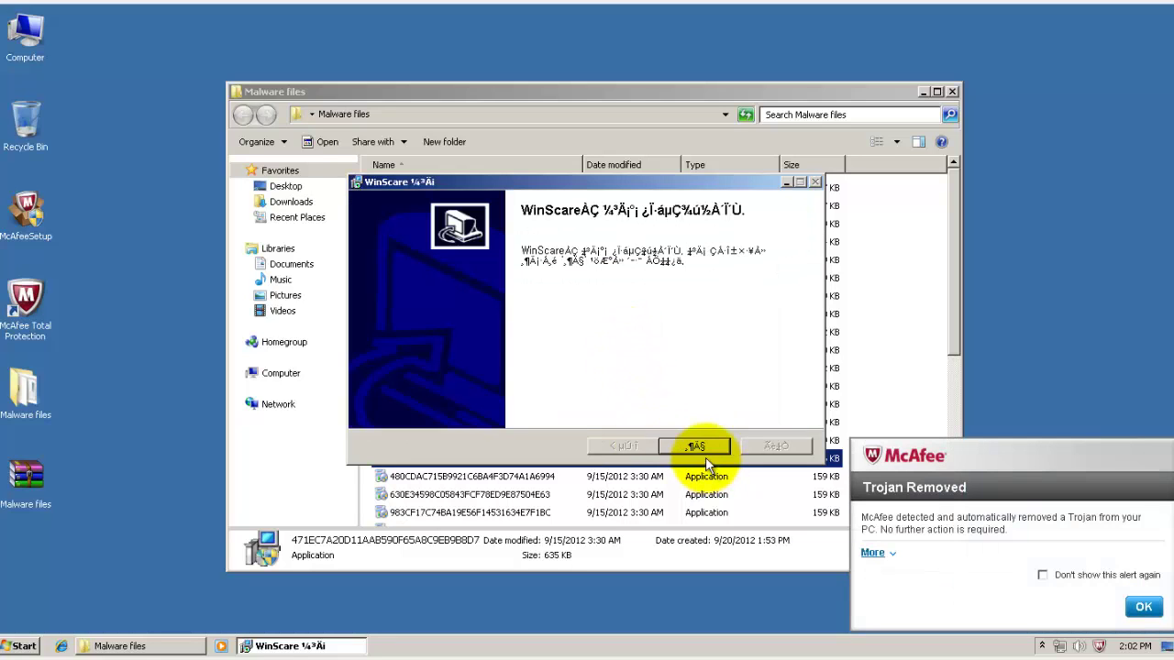
left_click(873, 553)
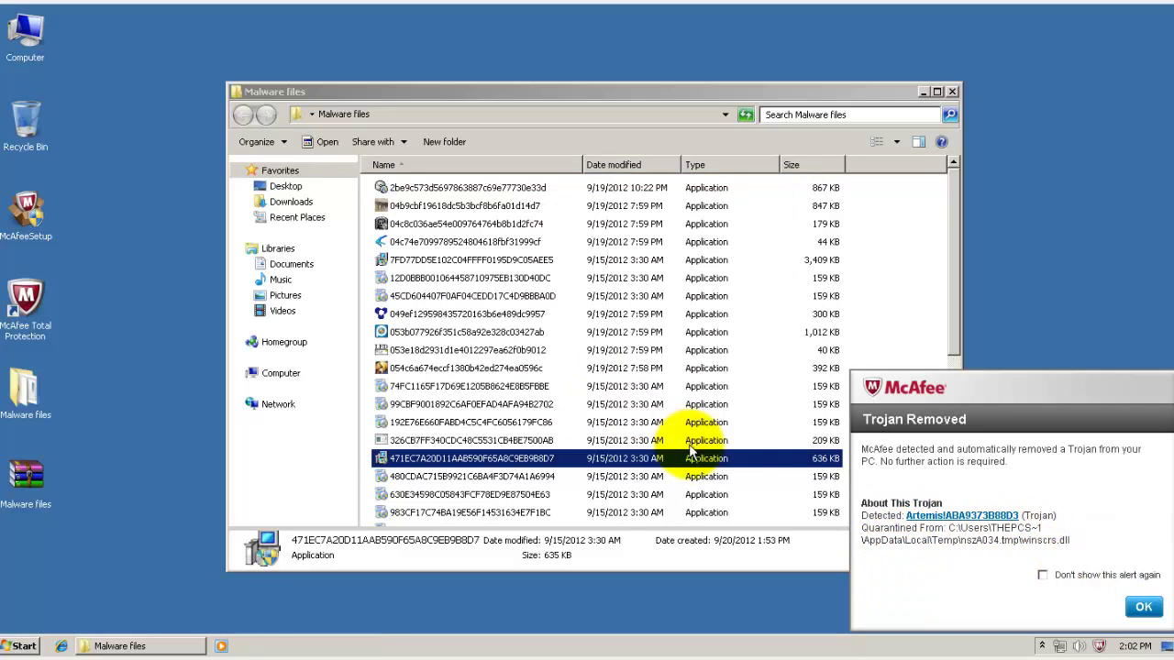
left_click(1142, 607)
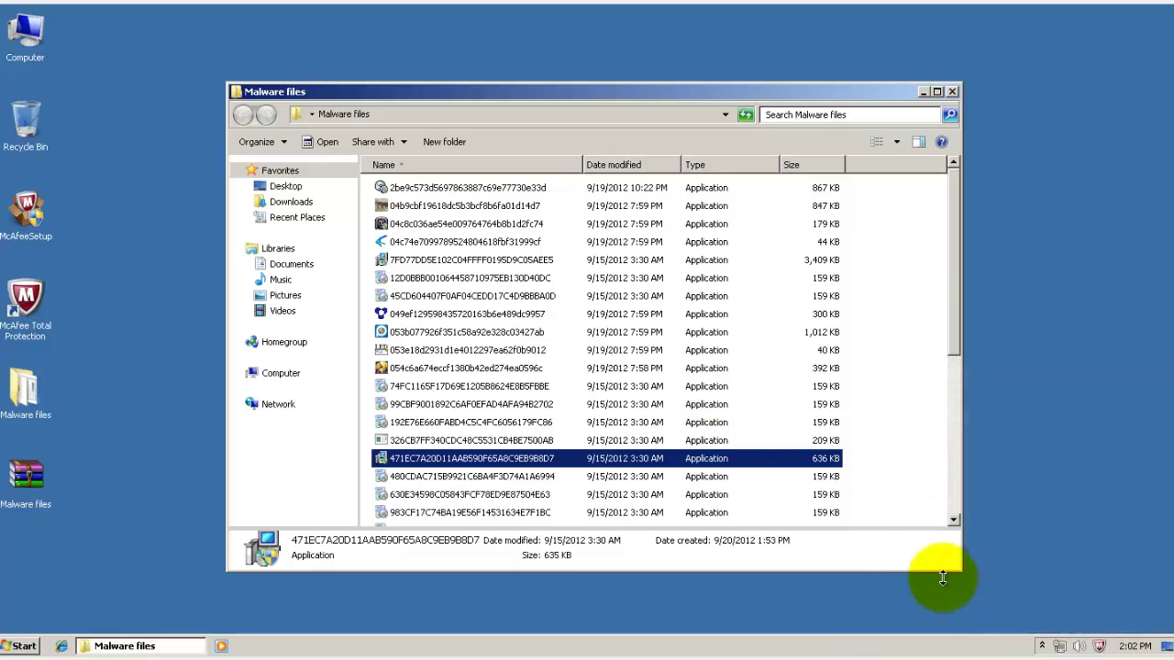
Select the 40 KB sample, then review and dismiss the second Trojan Removed alert.
left_click(518, 349)
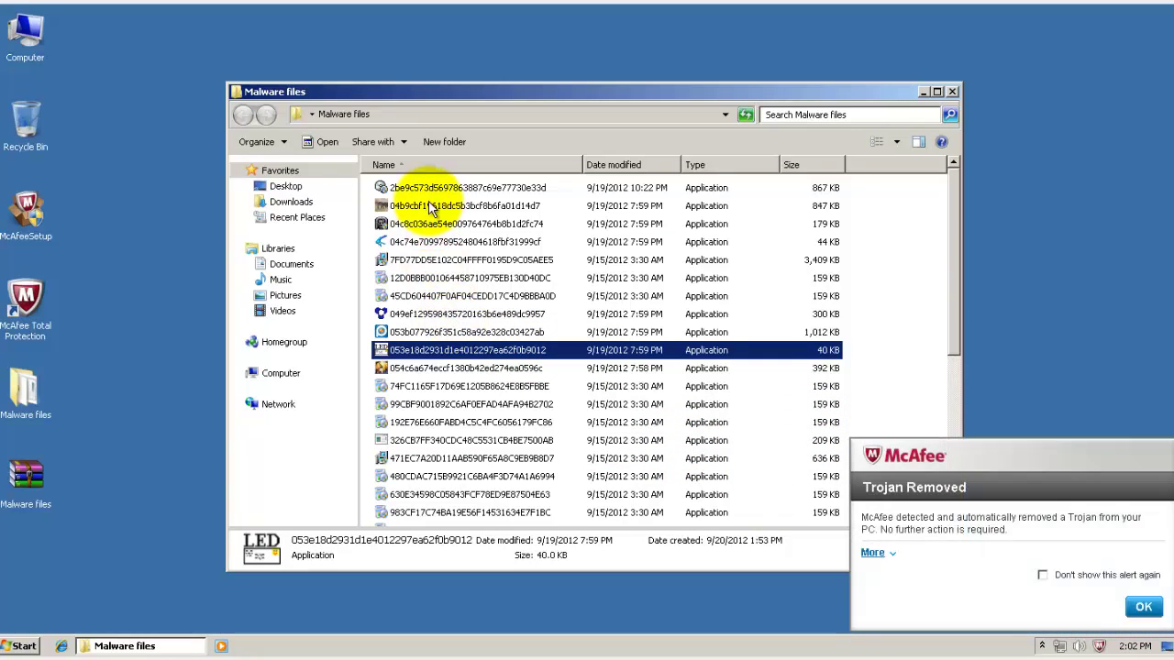
left_click(892, 567)
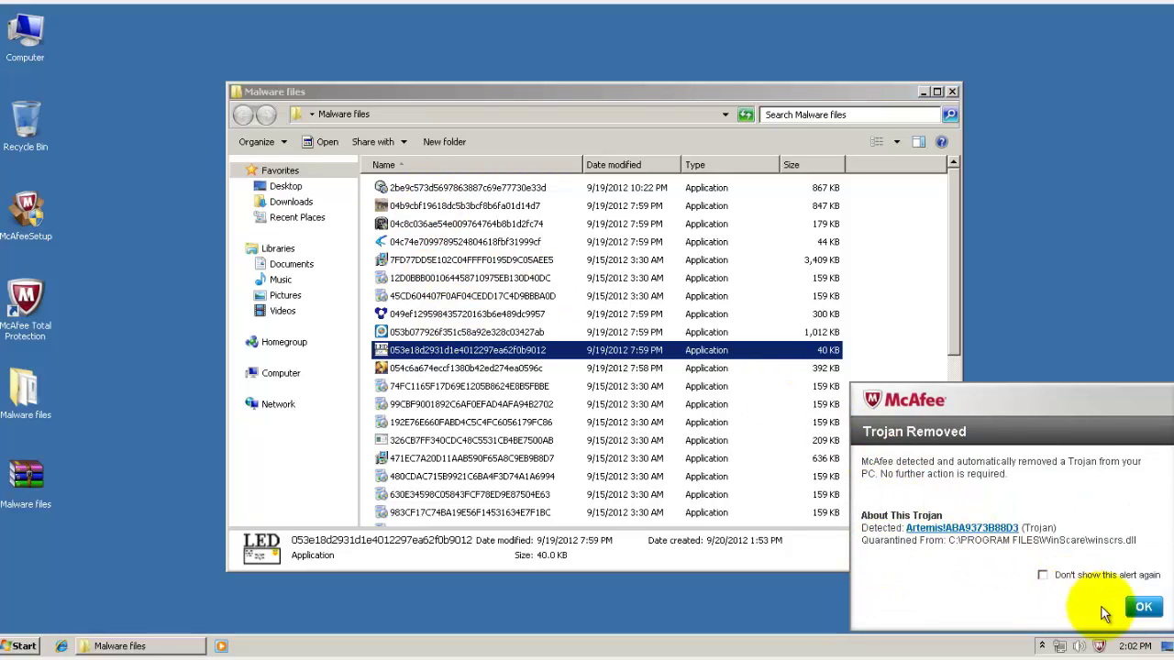
left_click(1143, 606)
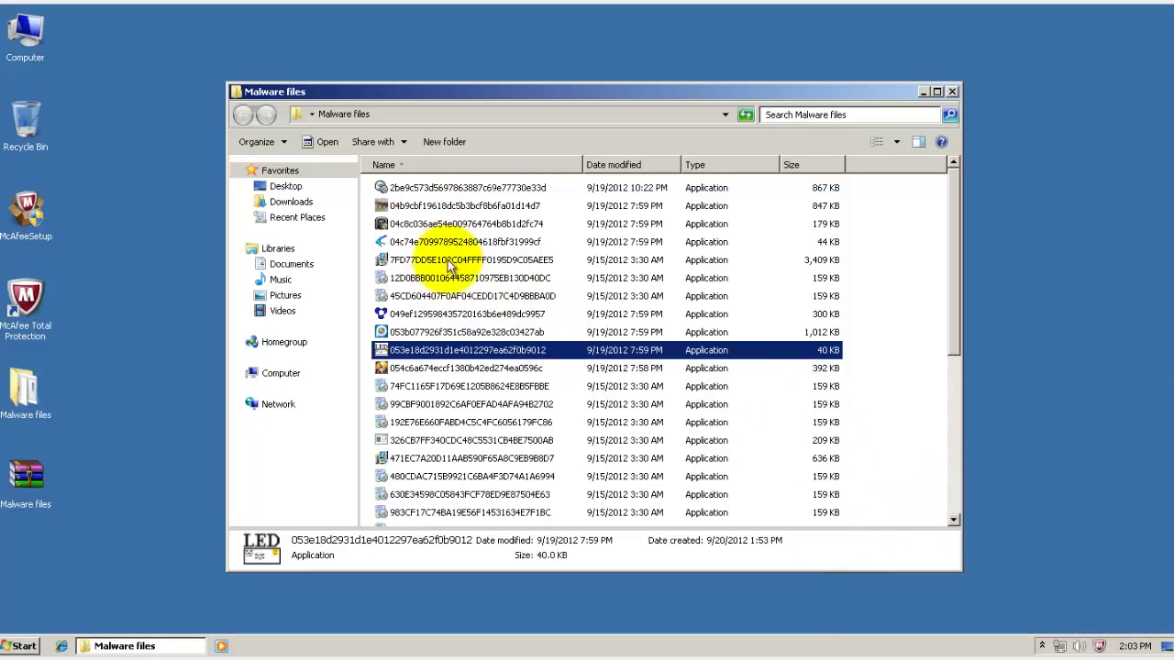
Run the 847 KB sample and close the e-book program it opens.
left_click(465, 223)
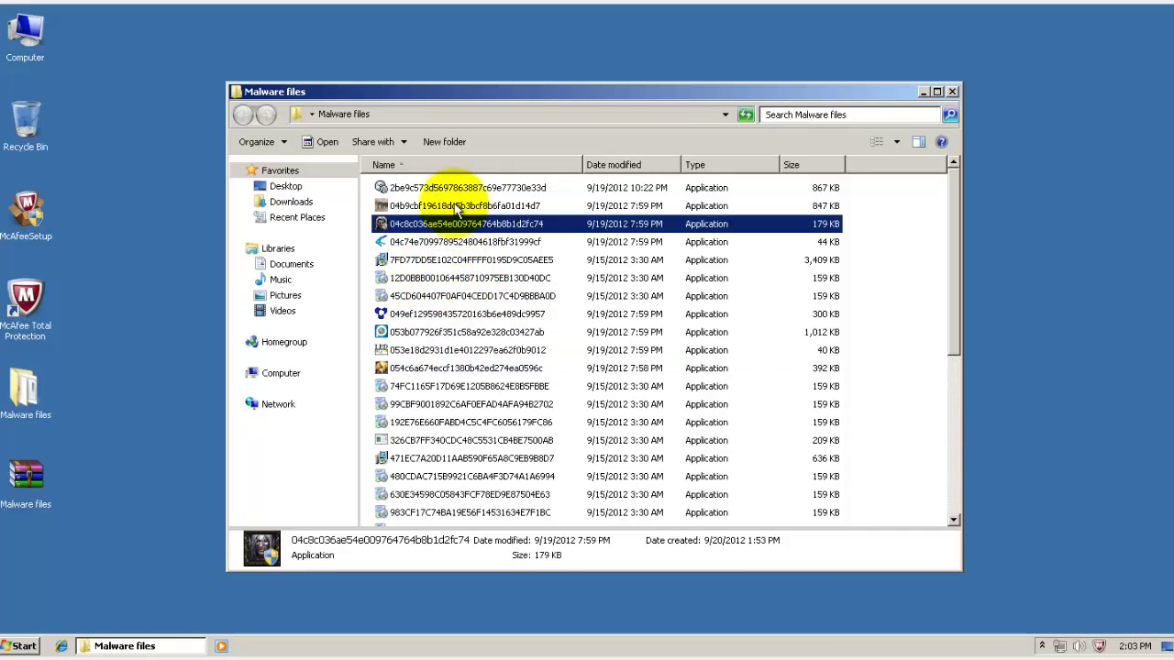
double_click(463, 207)
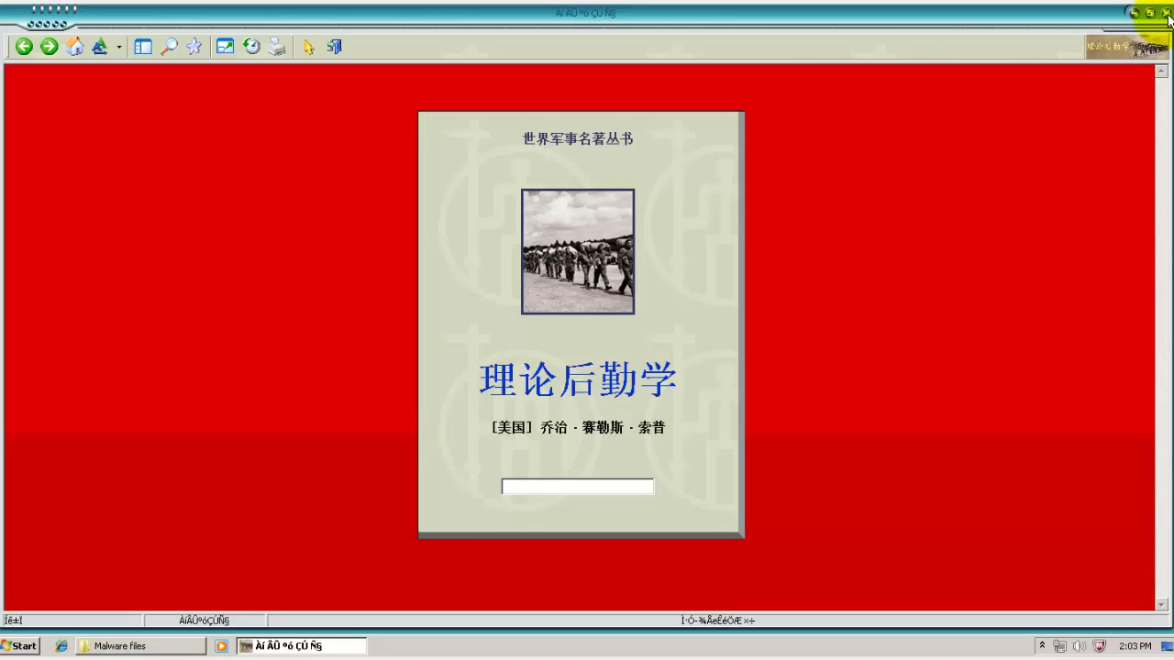
left_click(1165, 12)
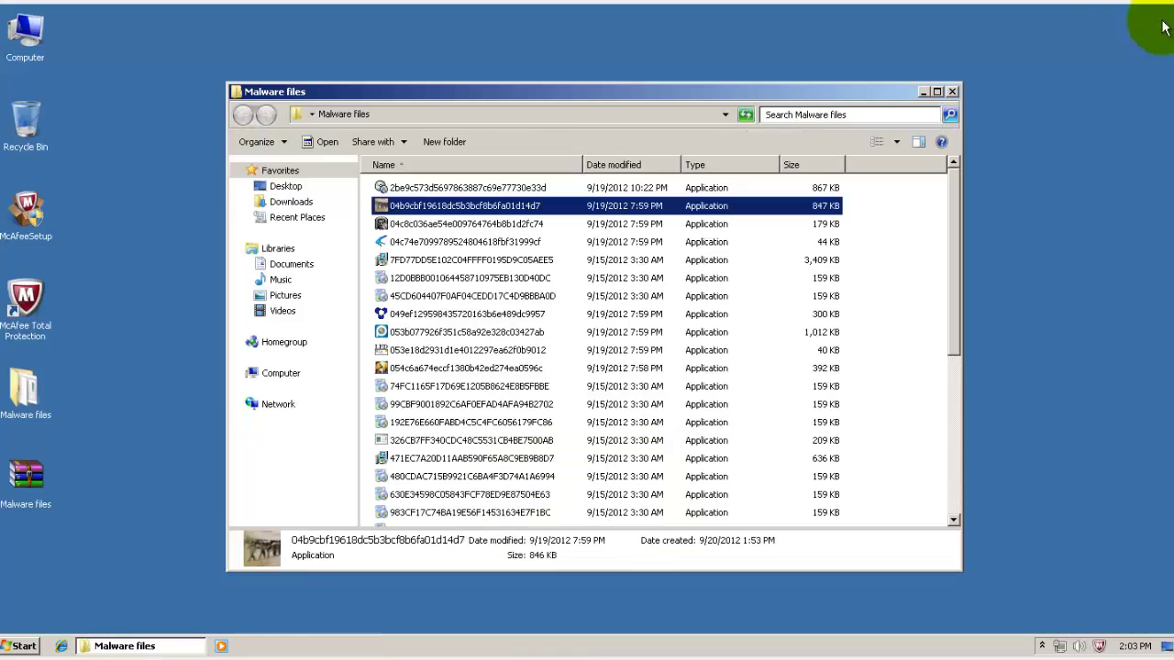
Run the 179 KB sample with elevation and dismiss its file-not-found and compatibility prompts.
double_click(457, 224)
left_click(647, 378)
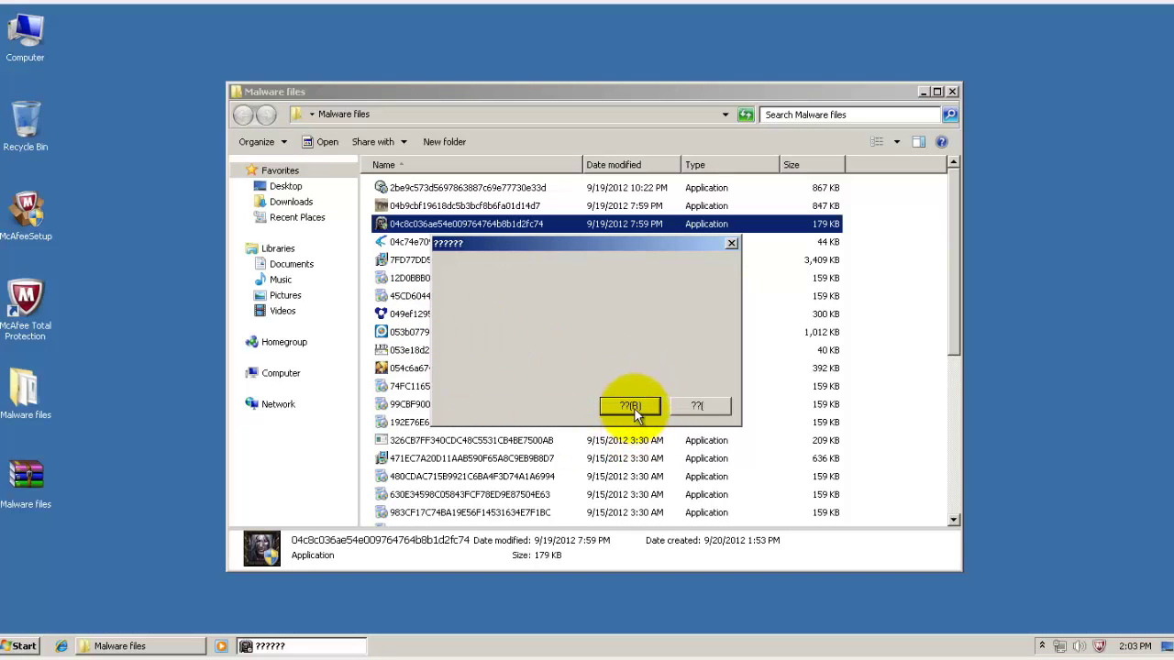
left_click(699, 404)
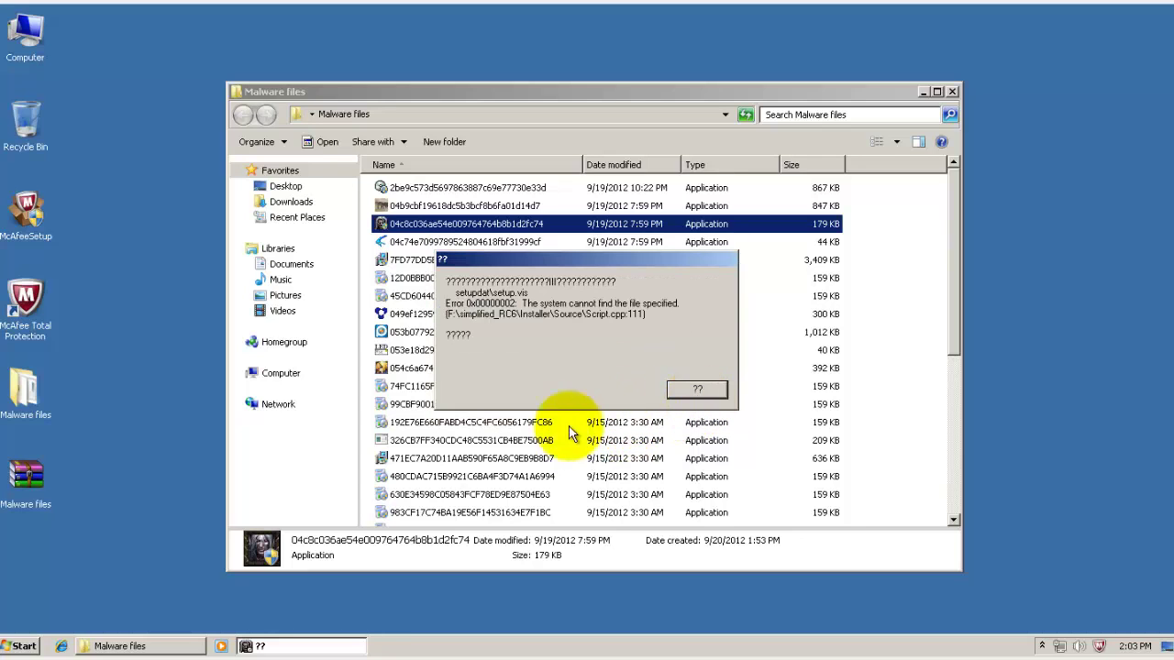
left_click(683, 390)
left_click(464, 243)
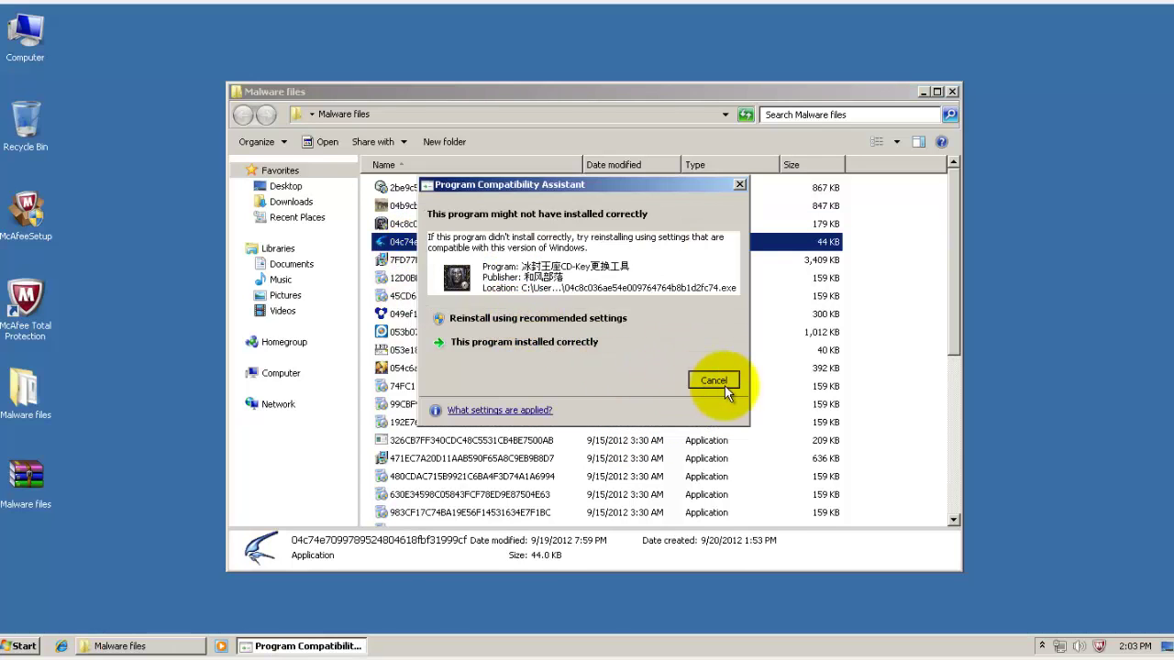
left_click(721, 383)
left_click(436, 261)
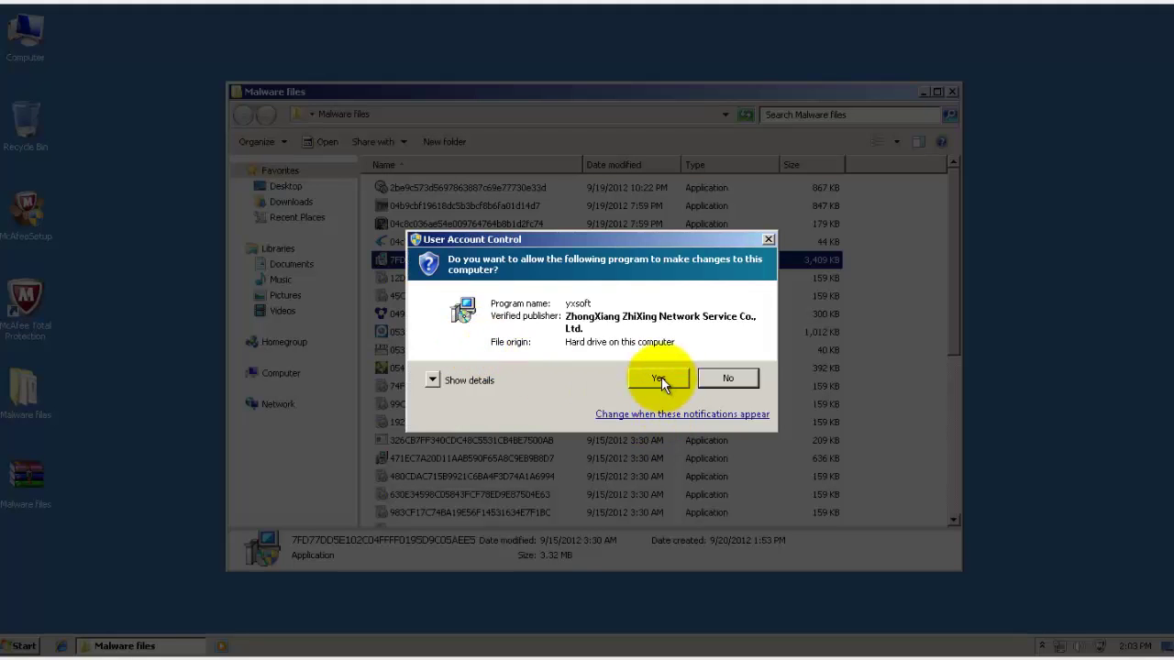
Allow the 3,409 KB installer and complete its install into C:\Program Files\YouXing.
left_click(659, 378)
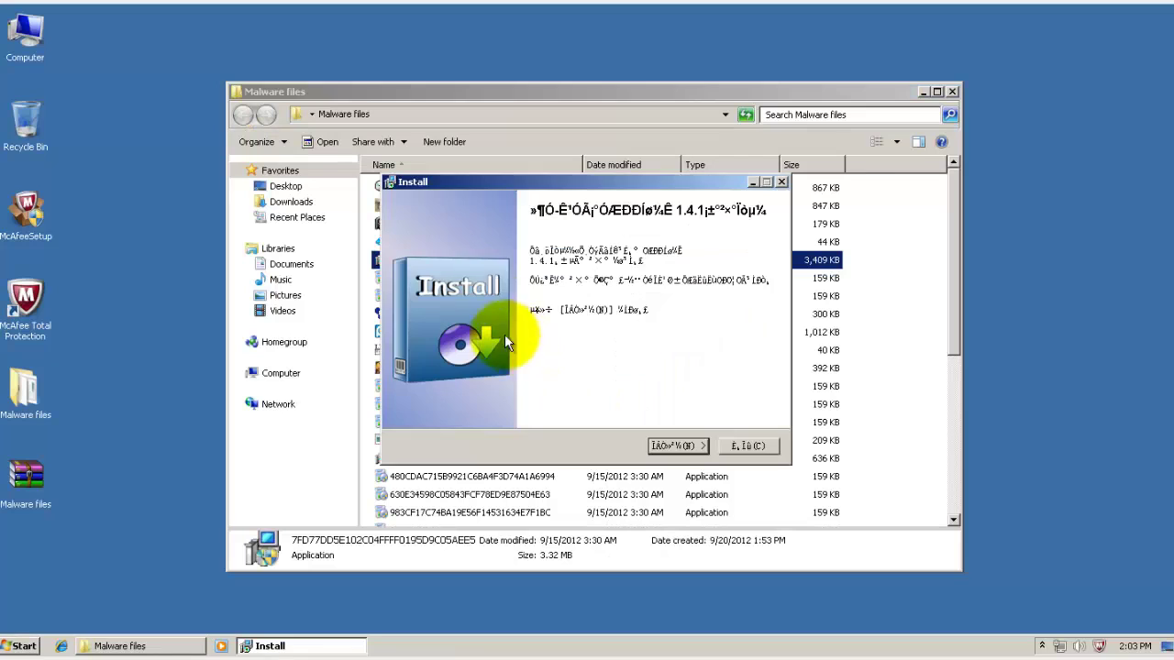
left_click(664, 446)
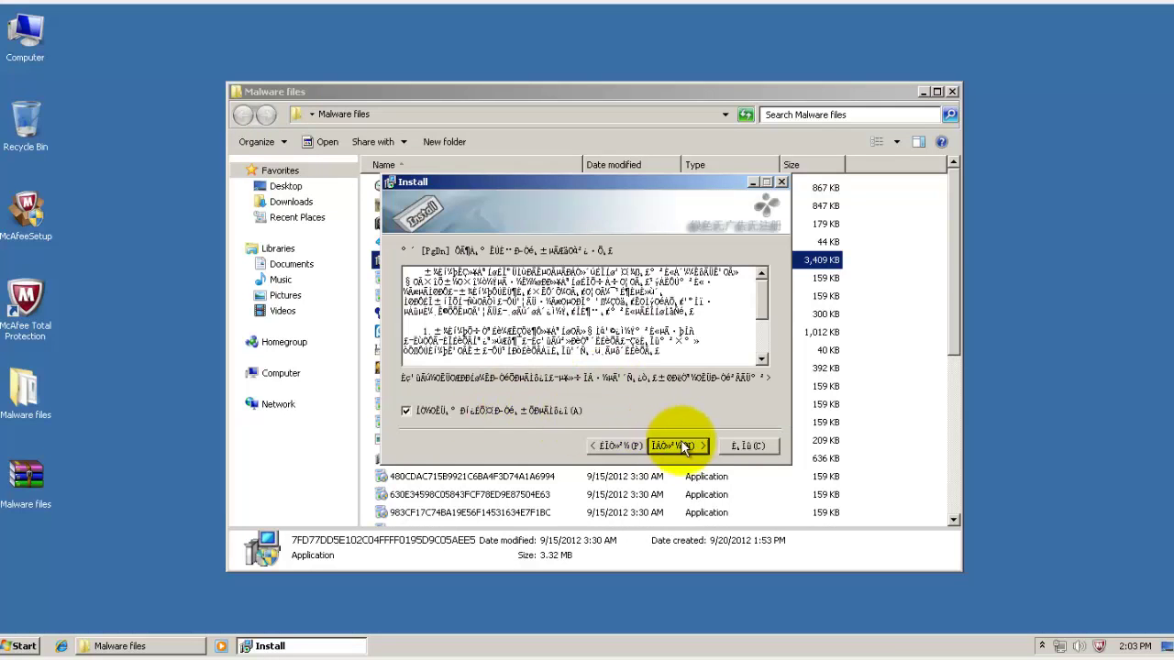
left_click(676, 446)
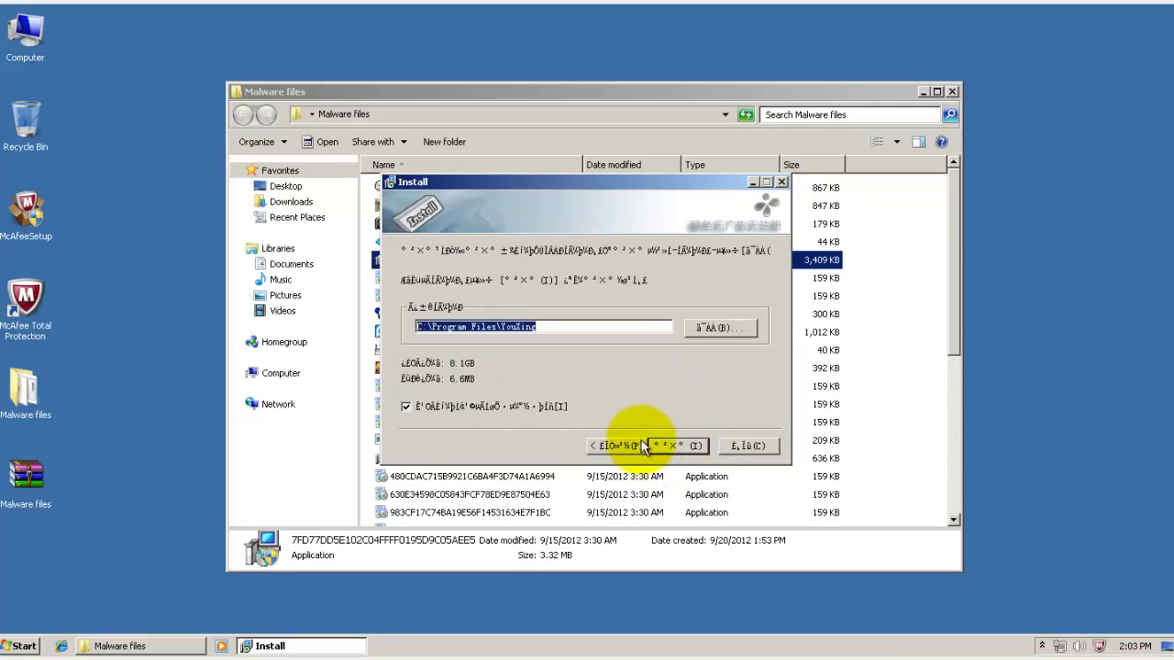
left_click(665, 447)
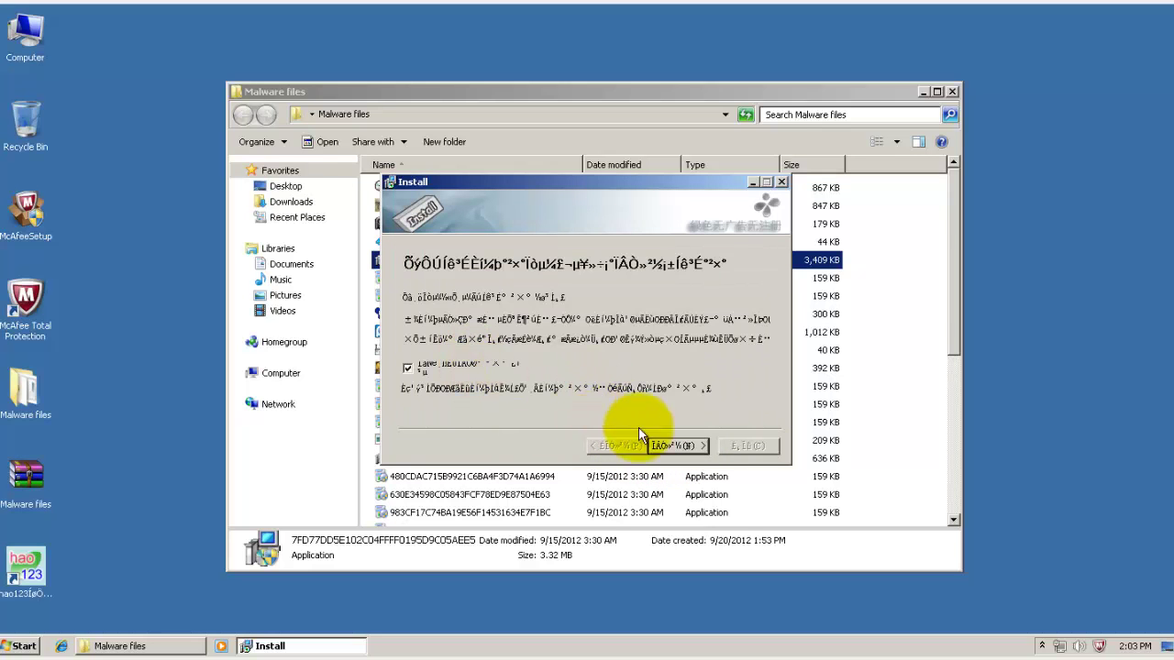
left_click(680, 445)
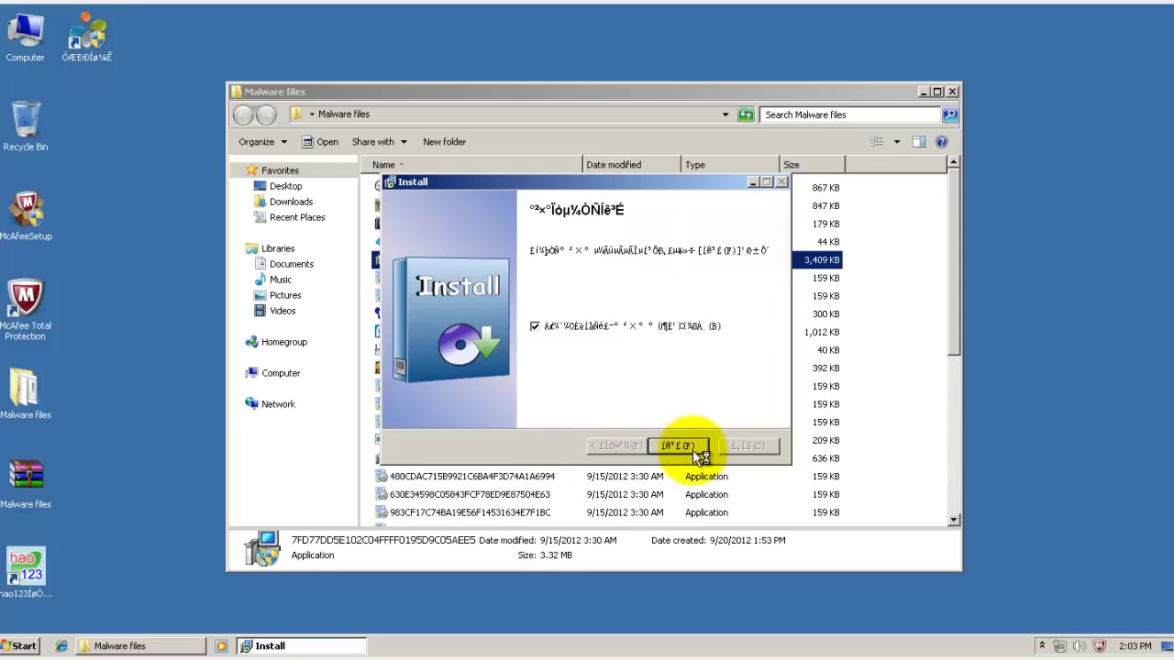
left_click(687, 447)
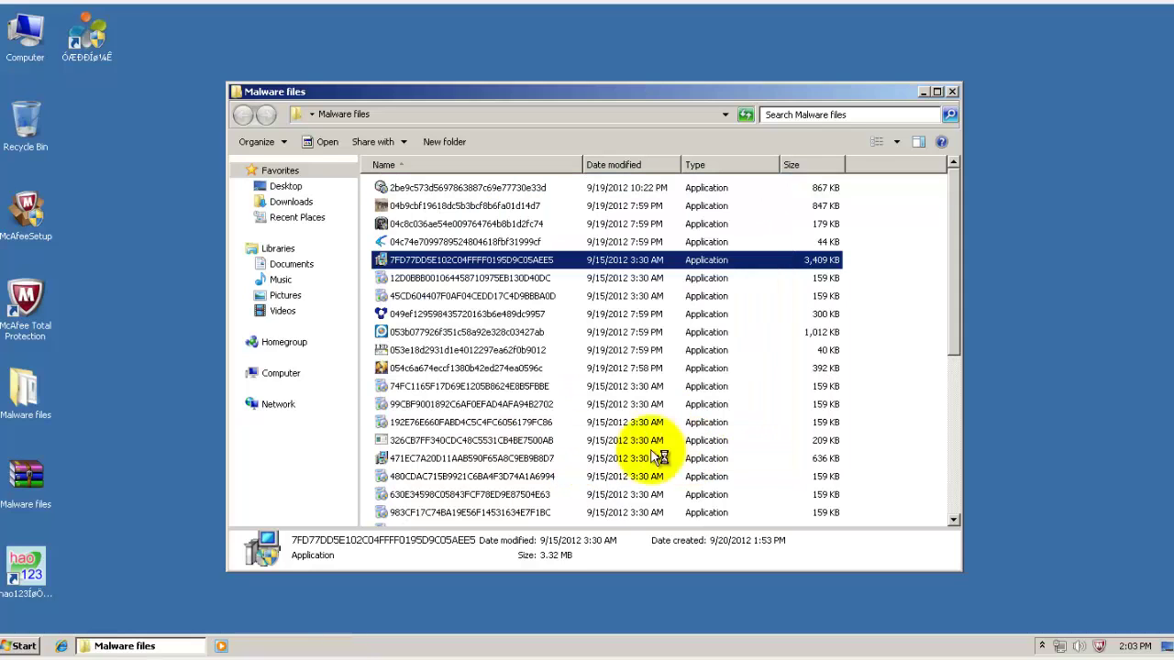
Allow the fake VLC Media Player sample to run and launch the 209 KB console sample.
left_click(431, 422)
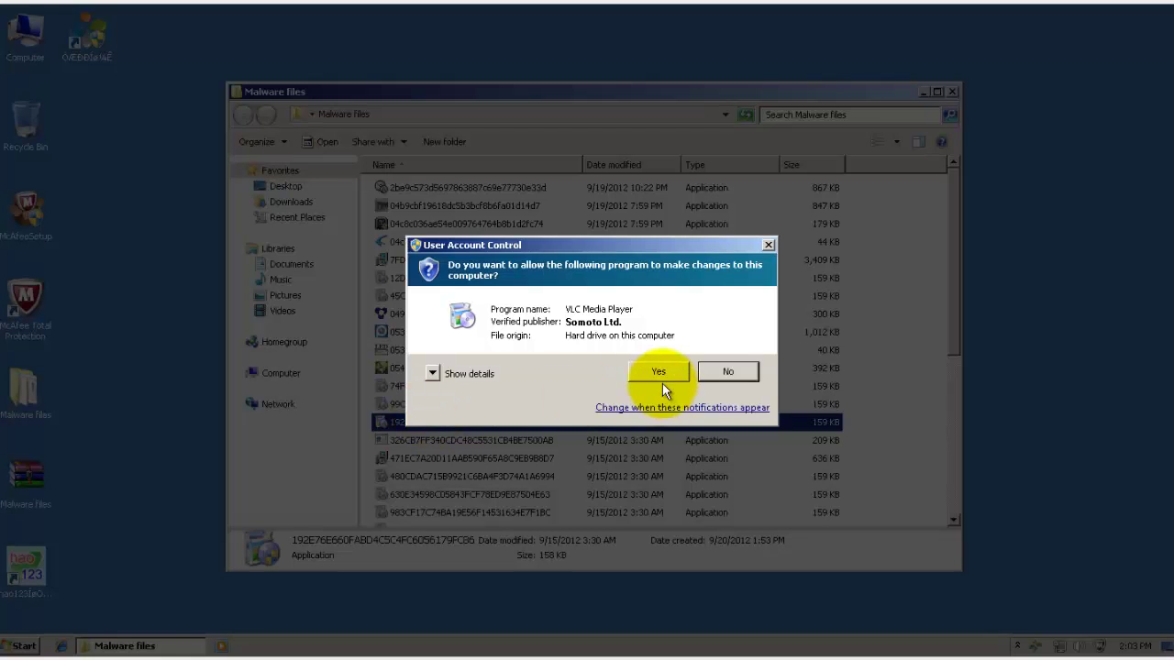
left_click(660, 370)
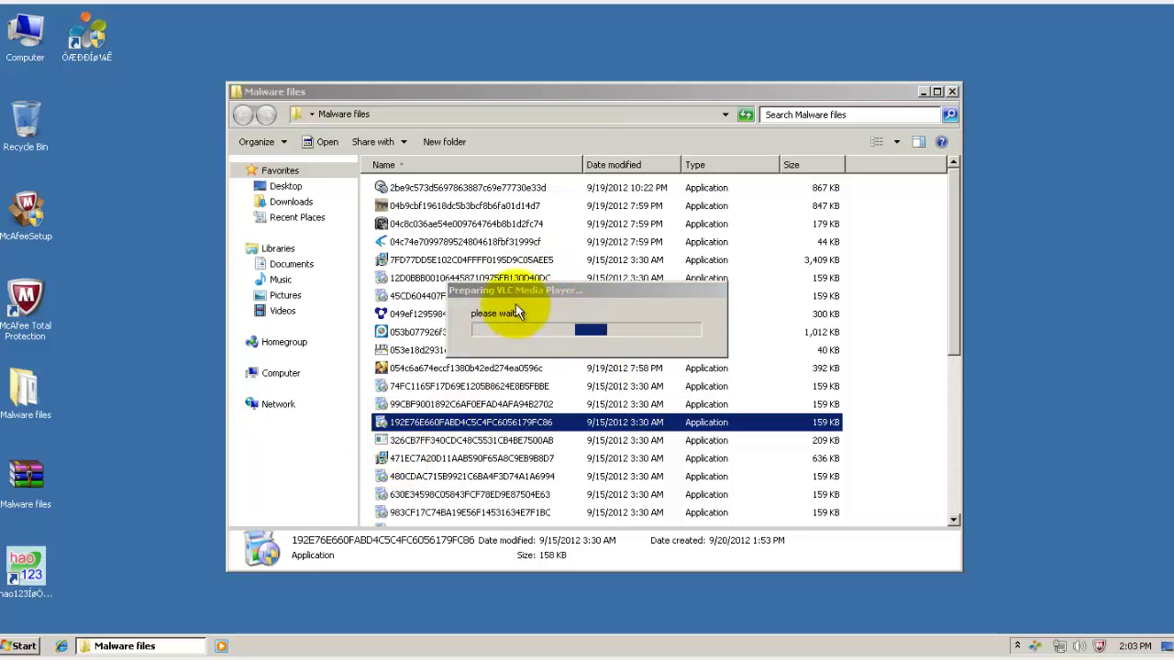
double_click(417, 441)
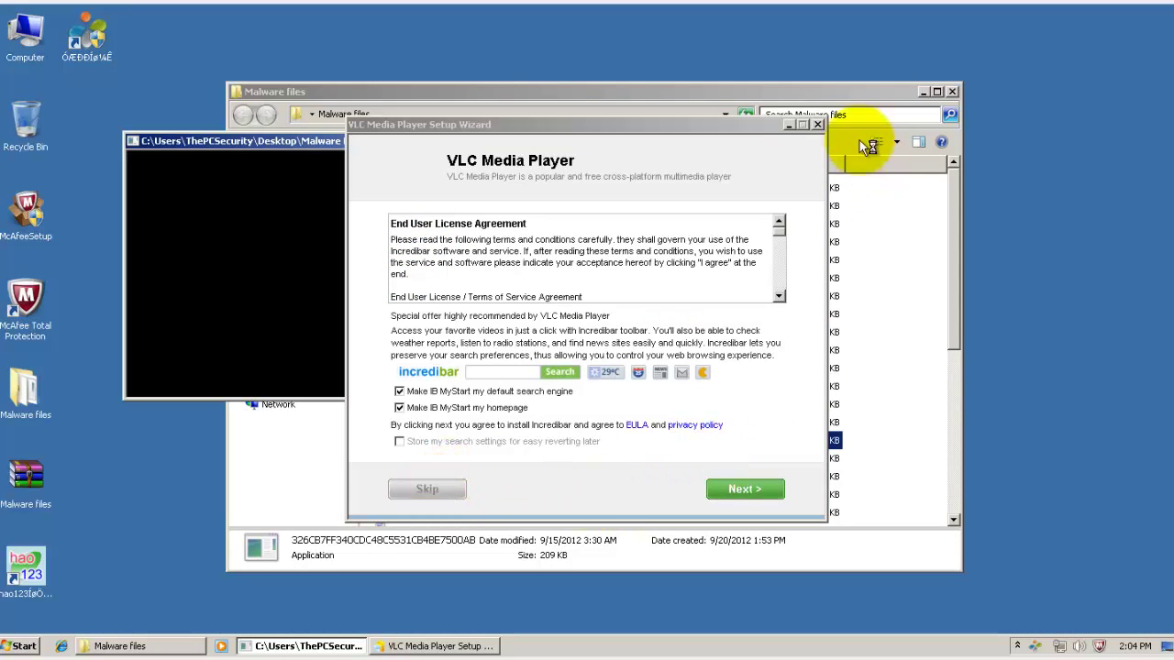
Quit the VLC setup wizard without resuming the download at next startup.
left_click(819, 124)
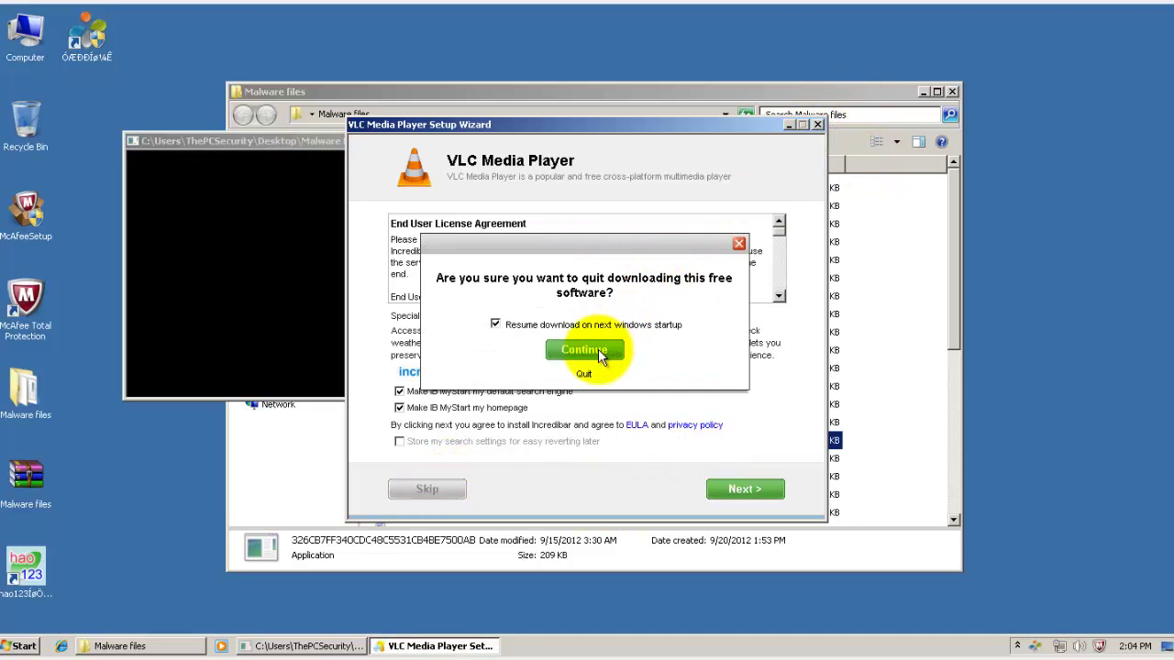
left_click(496, 325)
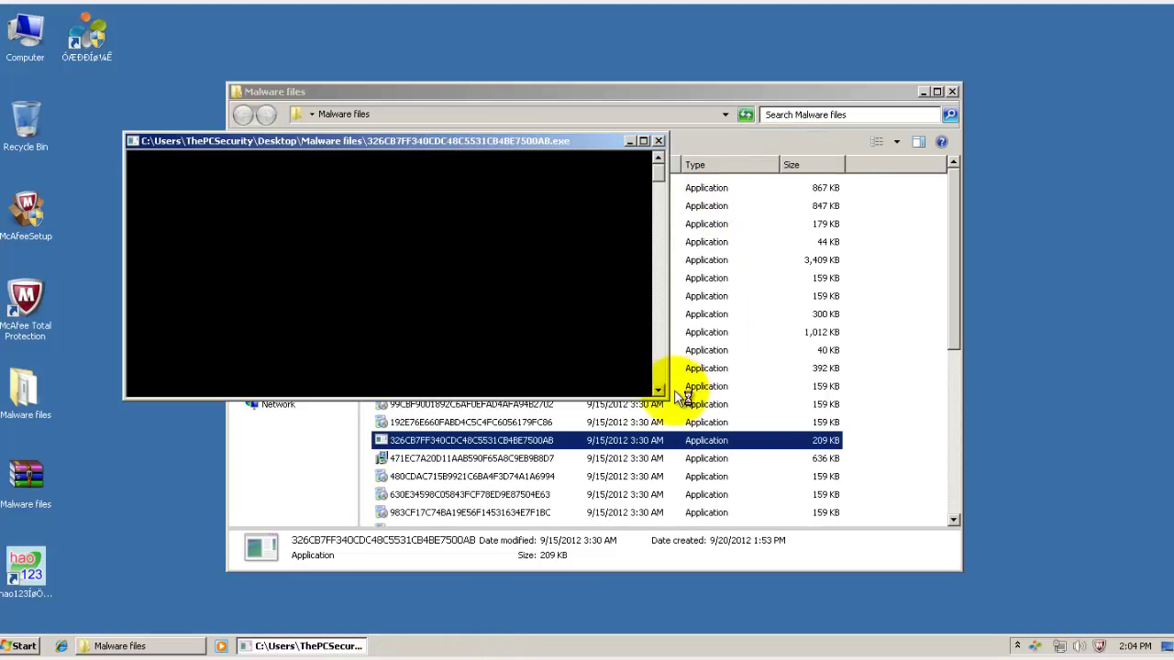
left_click(467, 459)
left_click(184, 249)
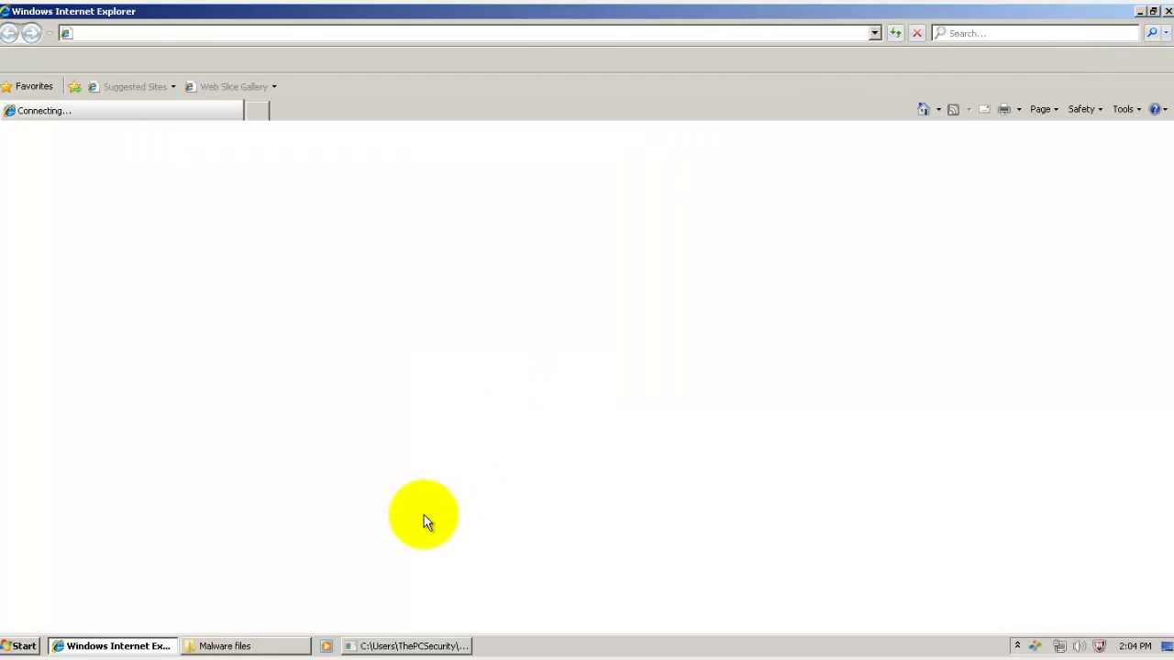
Refuse the pending VLC Media Player change request.
left_click(231, 646)
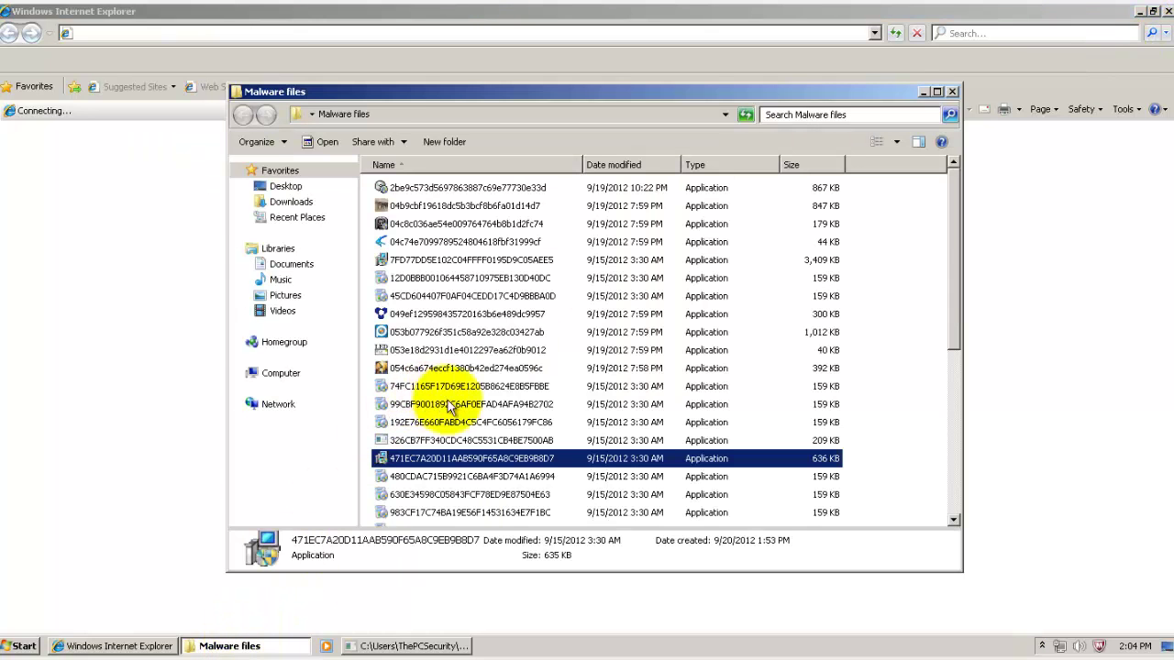
left_click(423, 477)
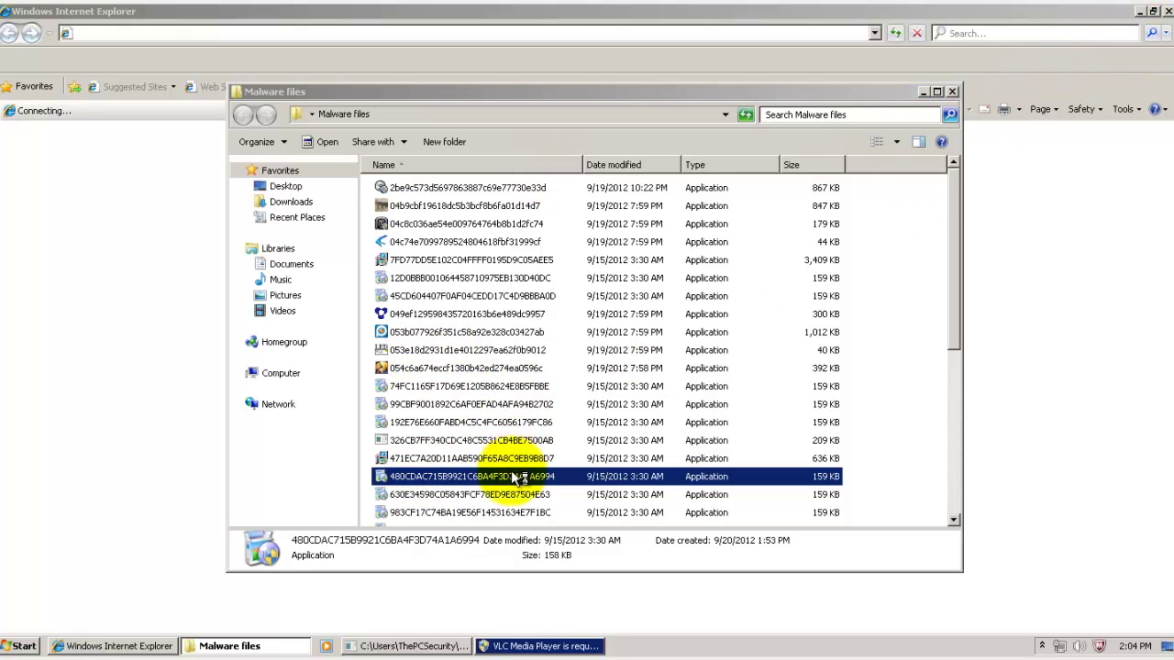
left_click(530, 646)
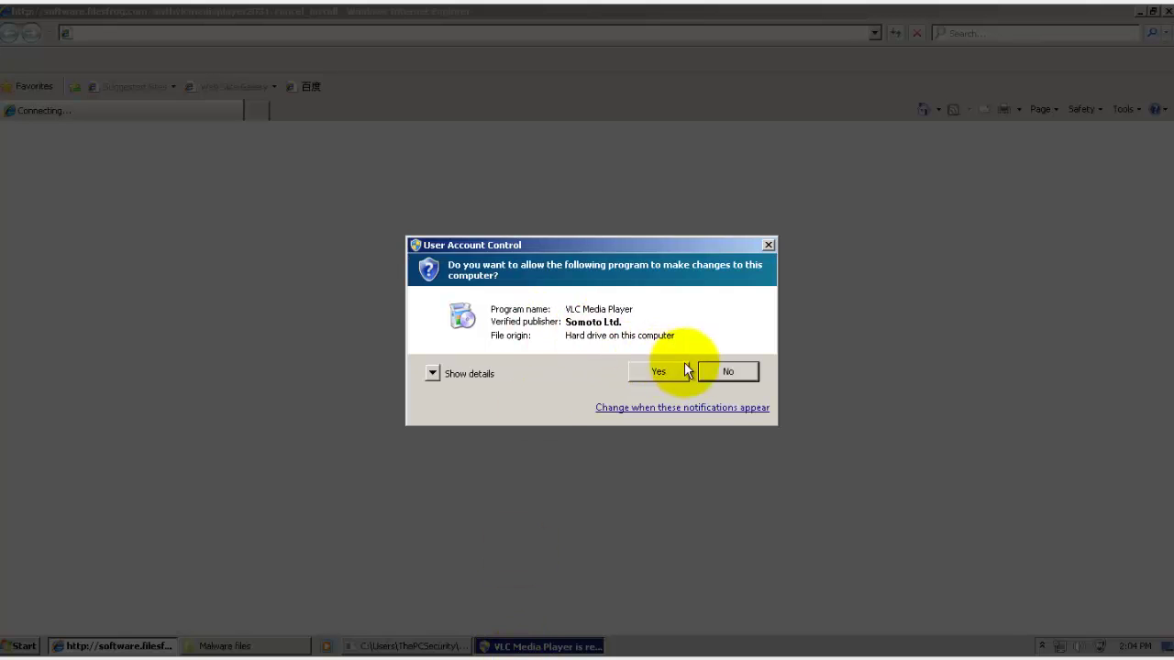
left_click(721, 372)
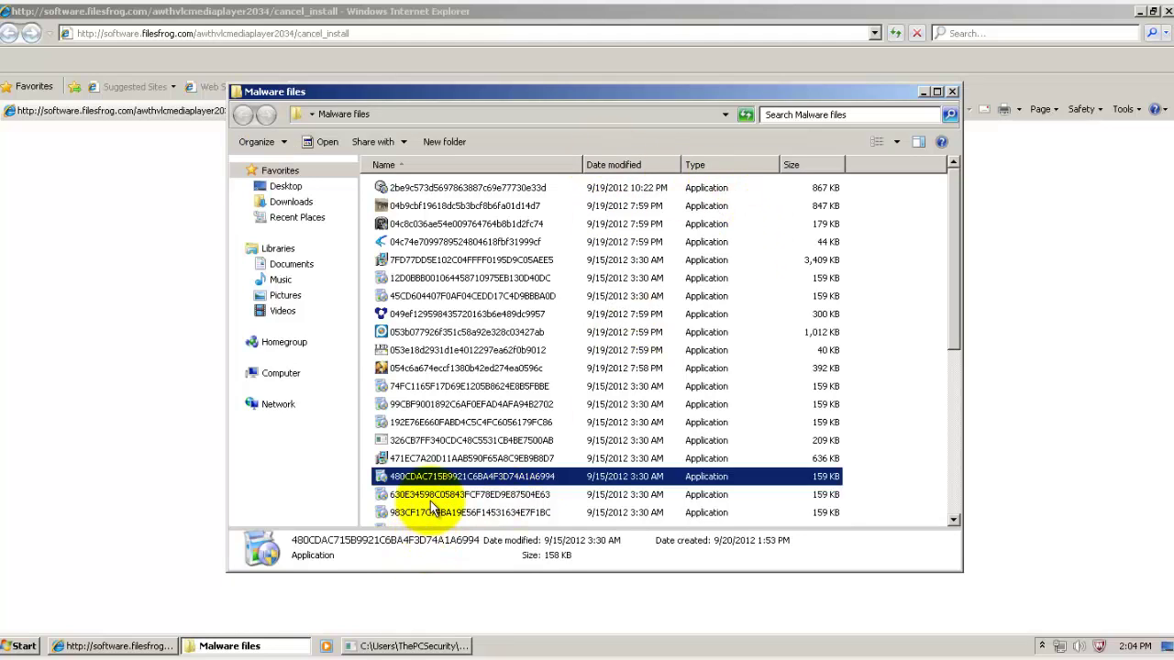
Run the 471EC7A20D11AAB590F65A8C9EB9B8D7 sample with elevated permission.
left_click(433, 496)
left_click(438, 460)
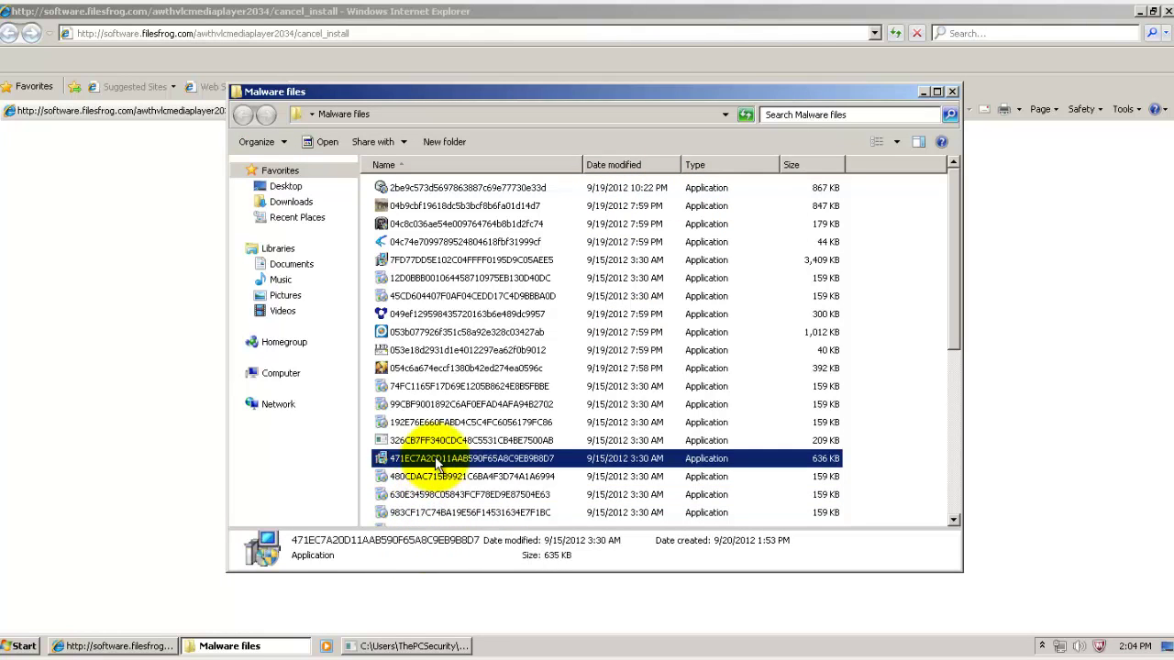
double_click(433, 463)
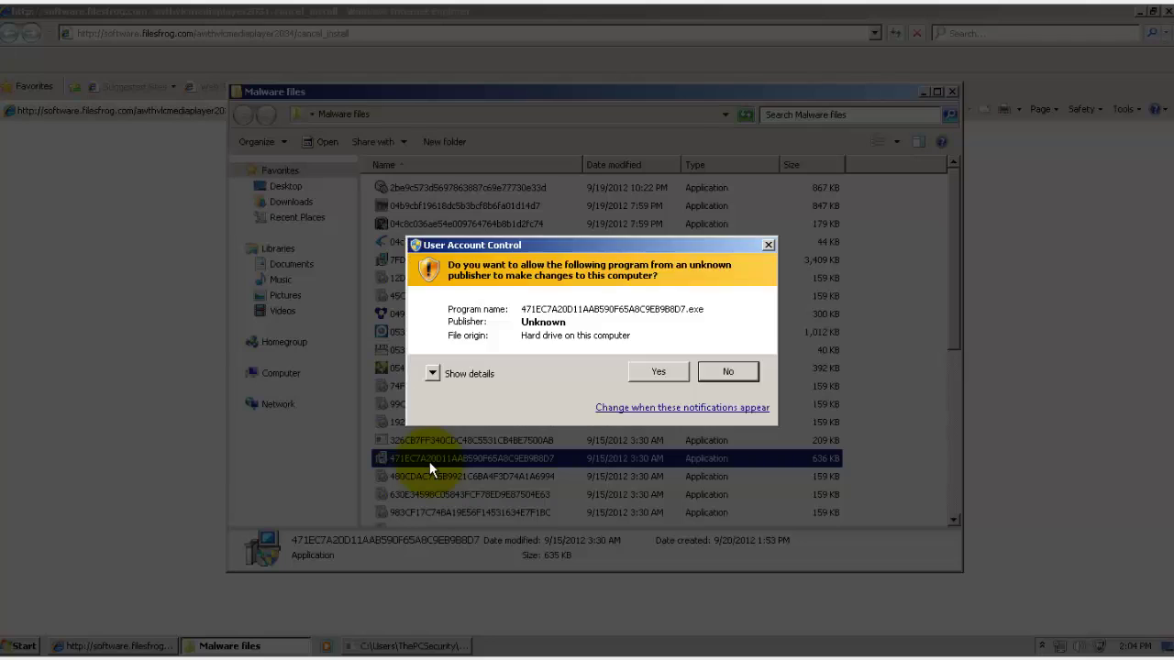
left_click(645, 376)
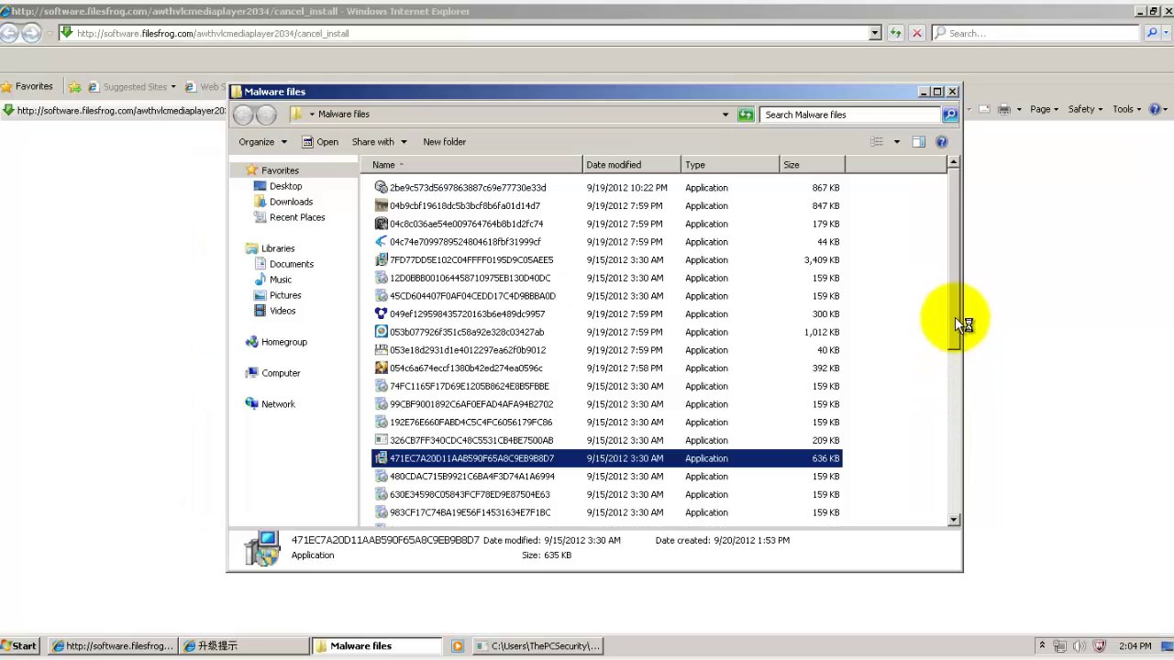
left_click_drag(955, 317, 951, 519)
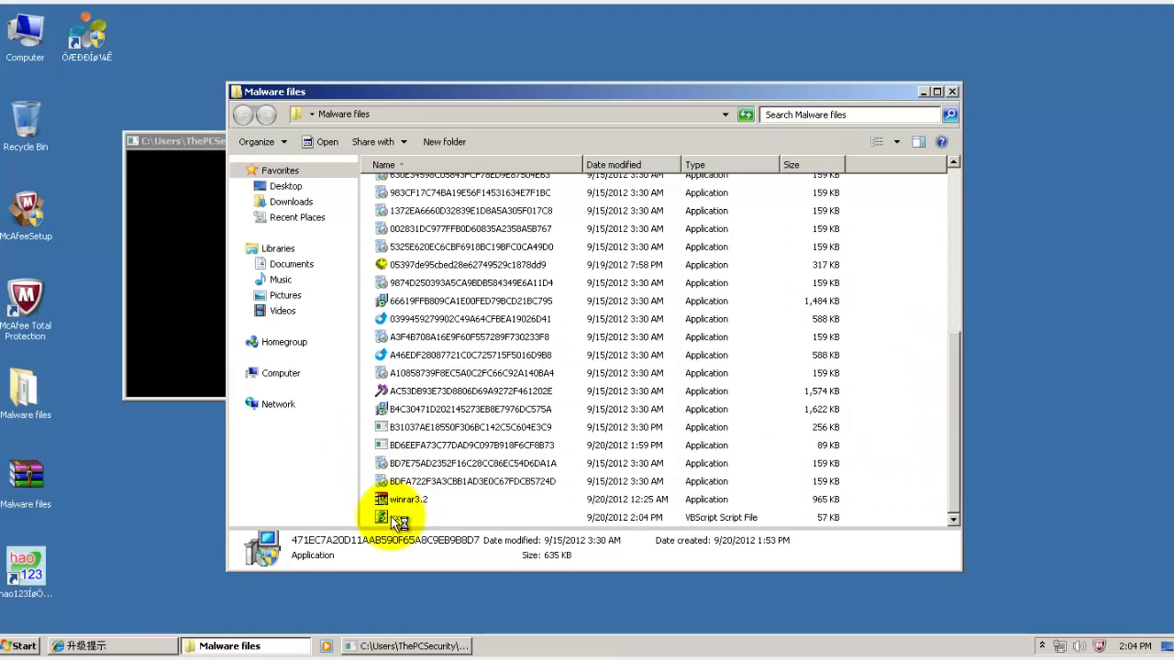
Dismiss the upgrade prompt (升级提示) pop-up.
left_click(189, 273)
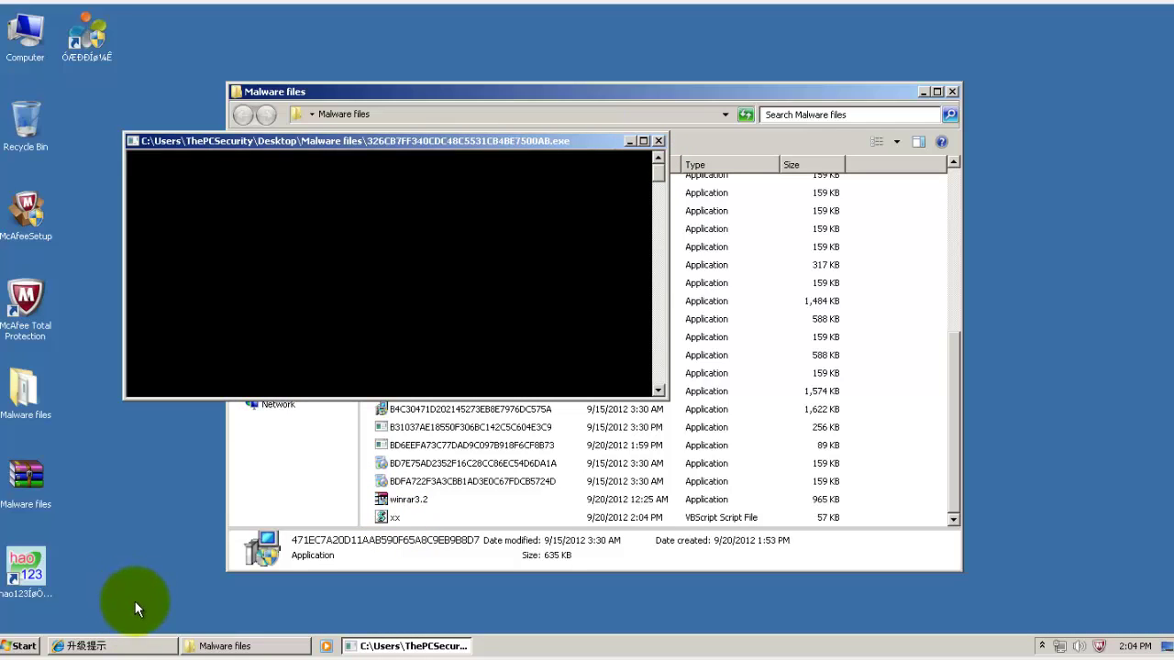
left_click(91, 645)
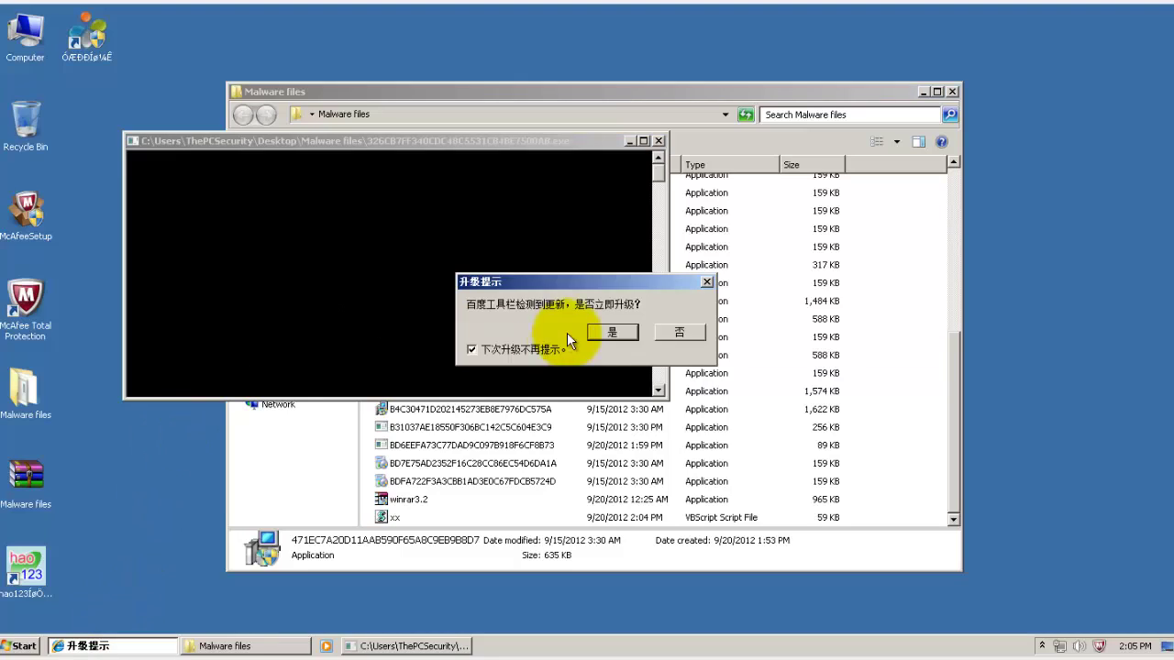
left_click(614, 332)
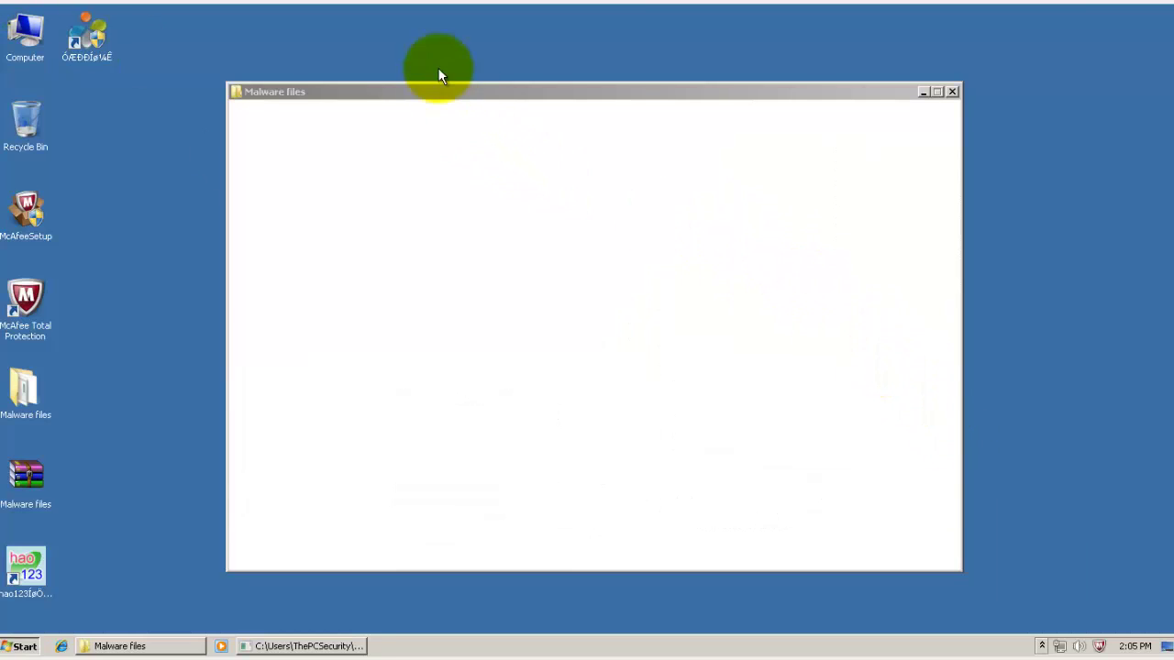
Run the 05397de95cbed28e62749529c1878dd9 sample and minimize its unresponsive Overkillix3D window.
key("super")
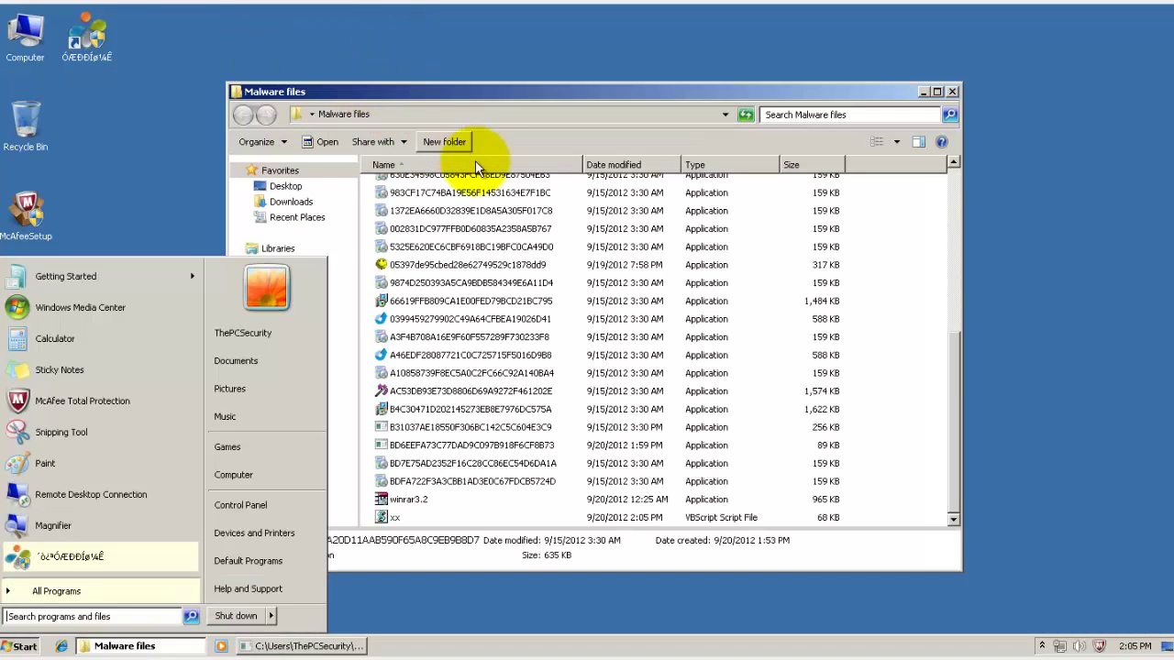
left_click(463, 212)
left_click(443, 267)
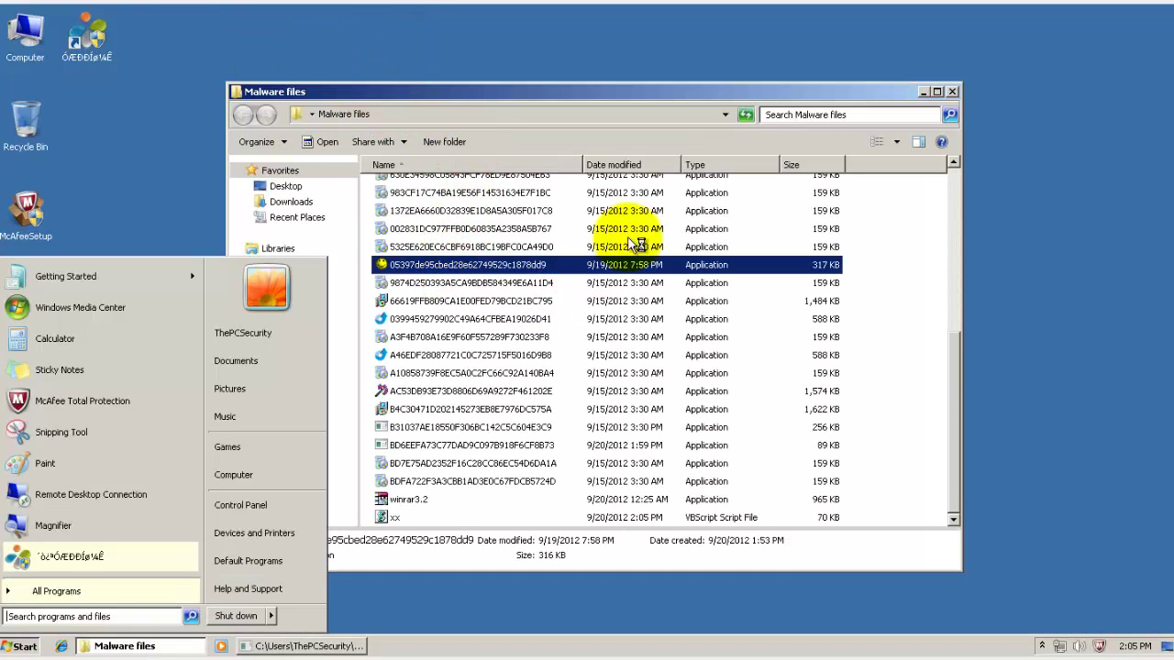
left_click_drag(945, 356, 963, 261)
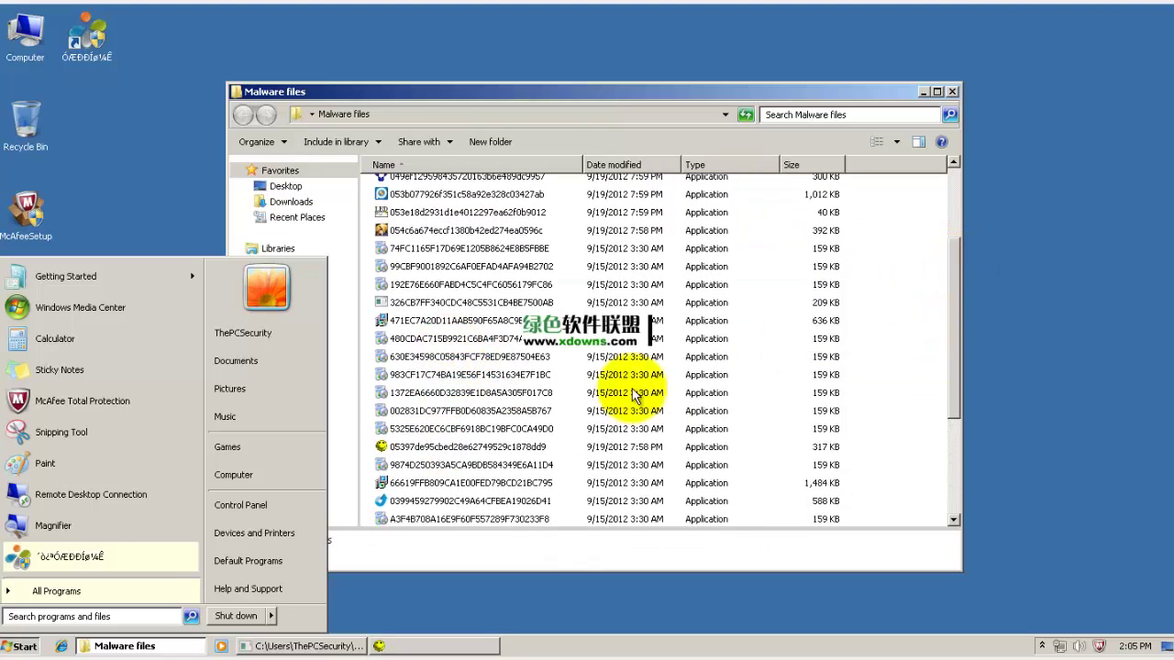
left_click(133, 646)
double_click(531, 445)
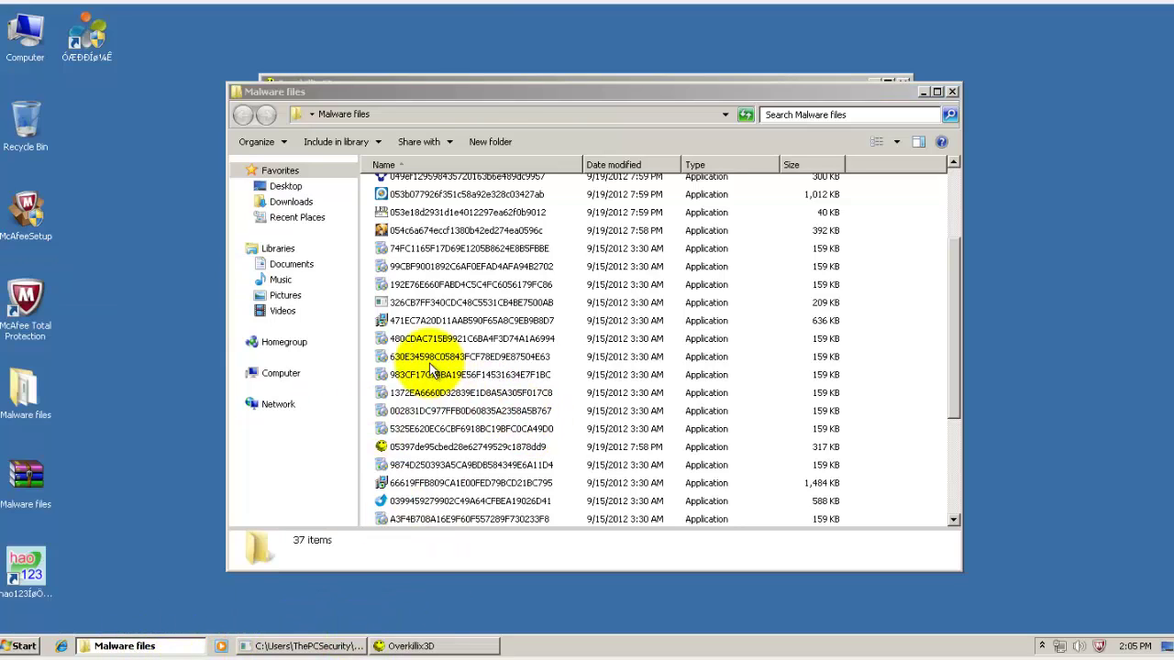
left_click(445, 78)
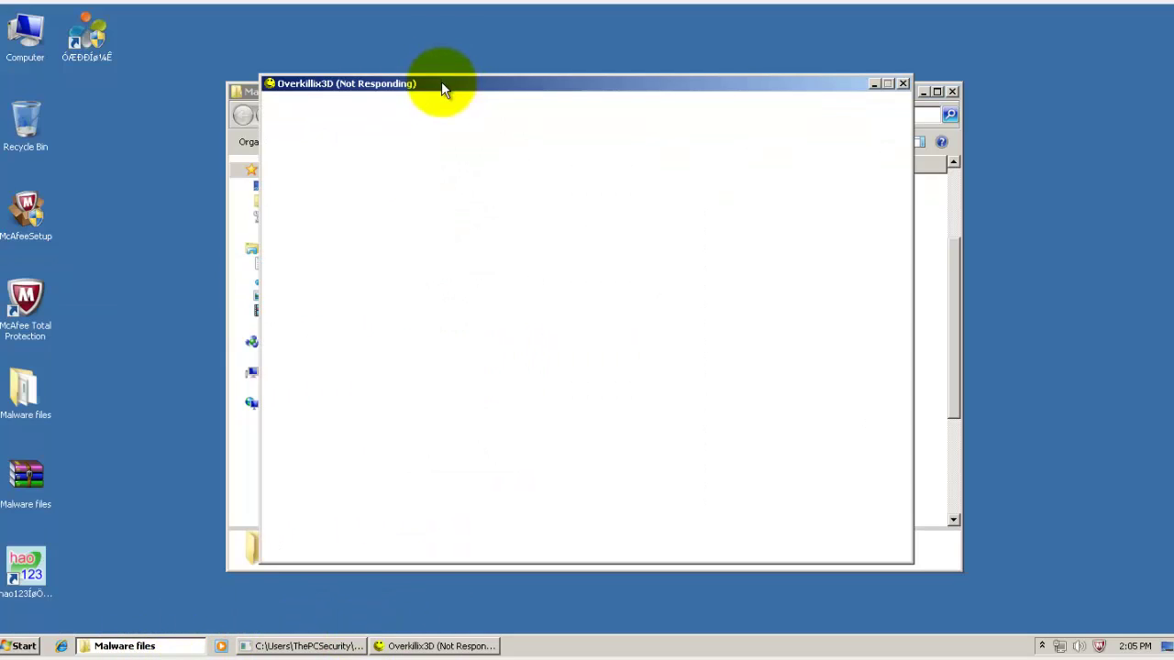
left_click(875, 85)
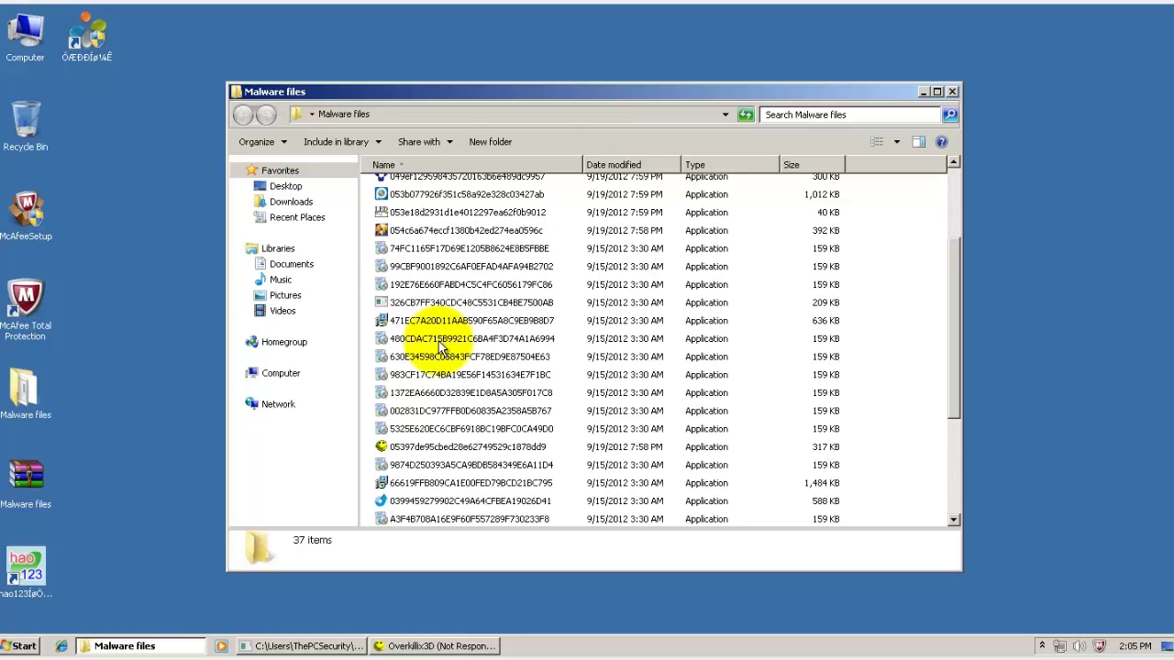
Select the 326CB7FF, 192E76E6, 054c6a67 and 053b0779 samples in the file list.
left_click(431, 301)
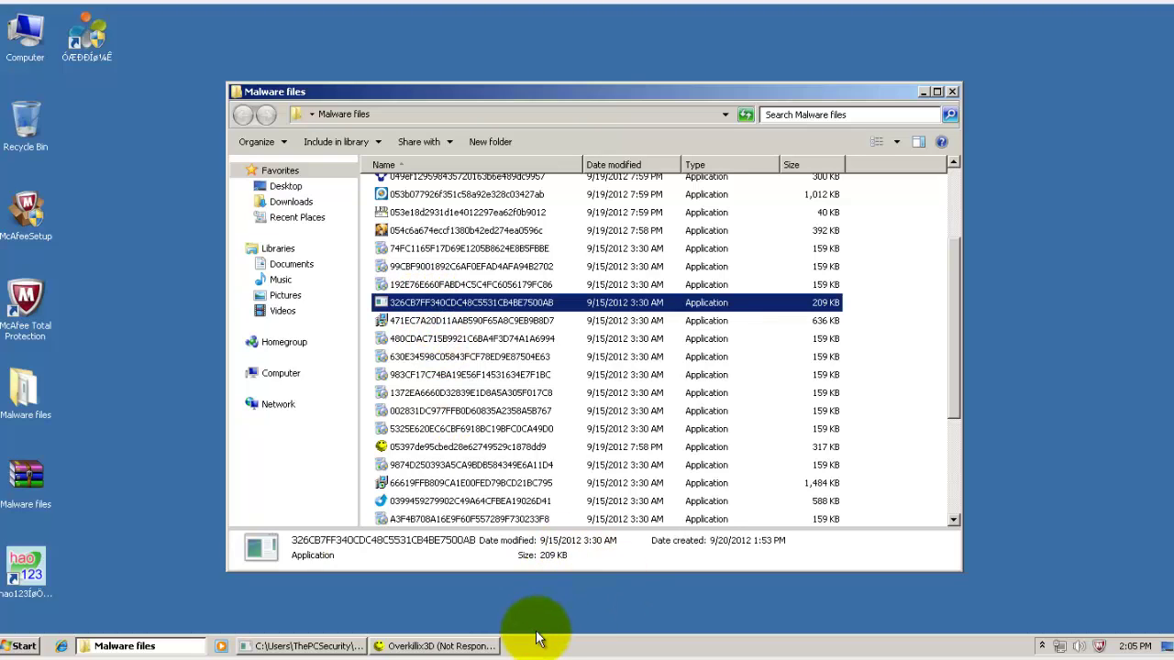
left_click(432, 645)
left_click(432, 646)
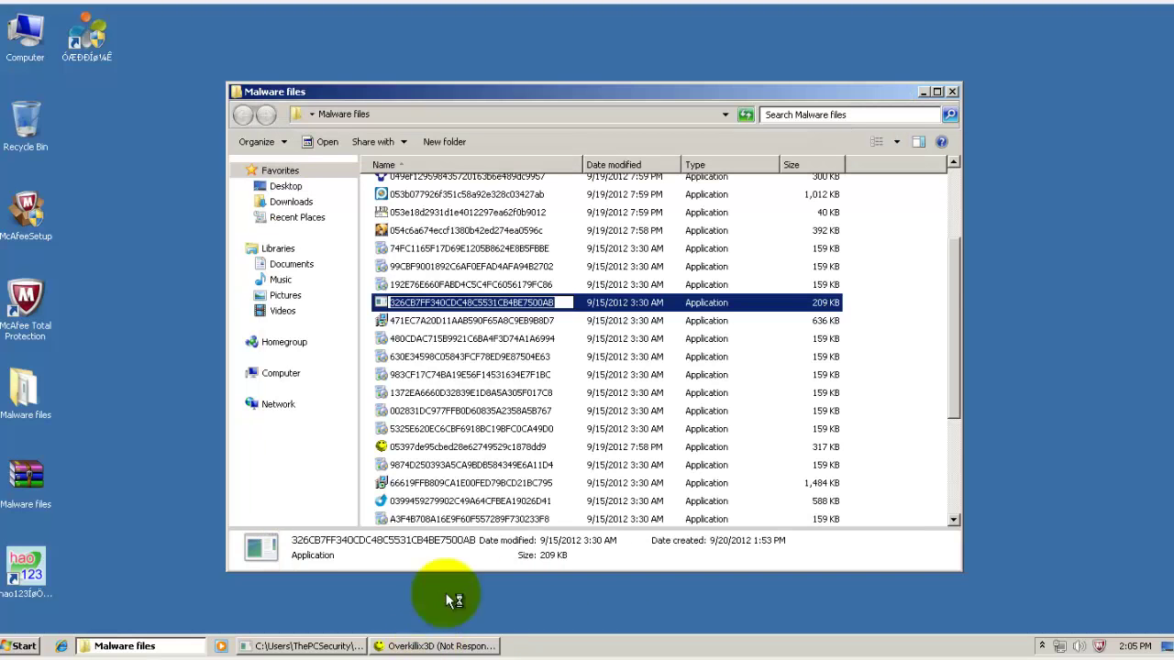
left_click(594, 285)
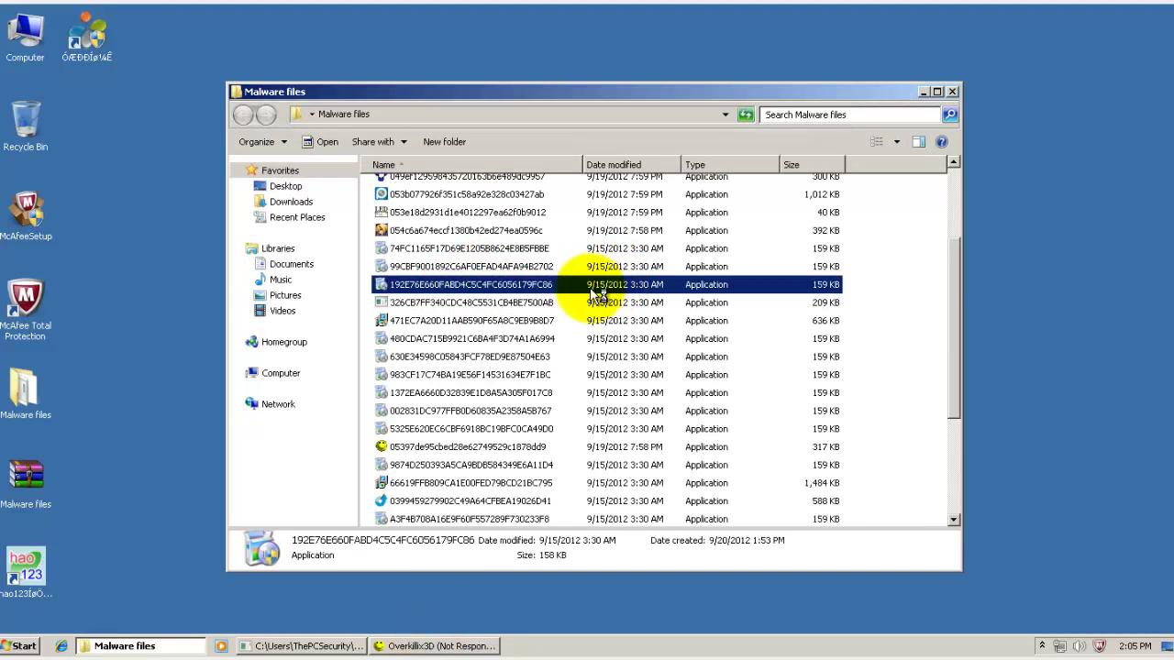
left_click(596, 303)
left_click(475, 232)
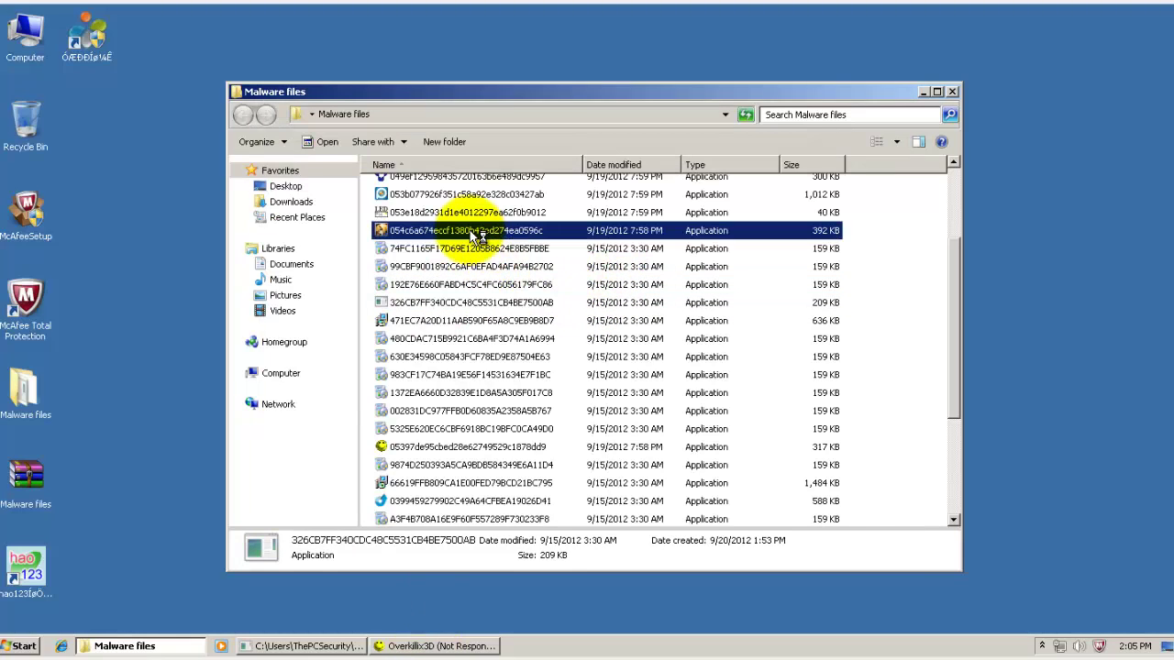
left_click(469, 196)
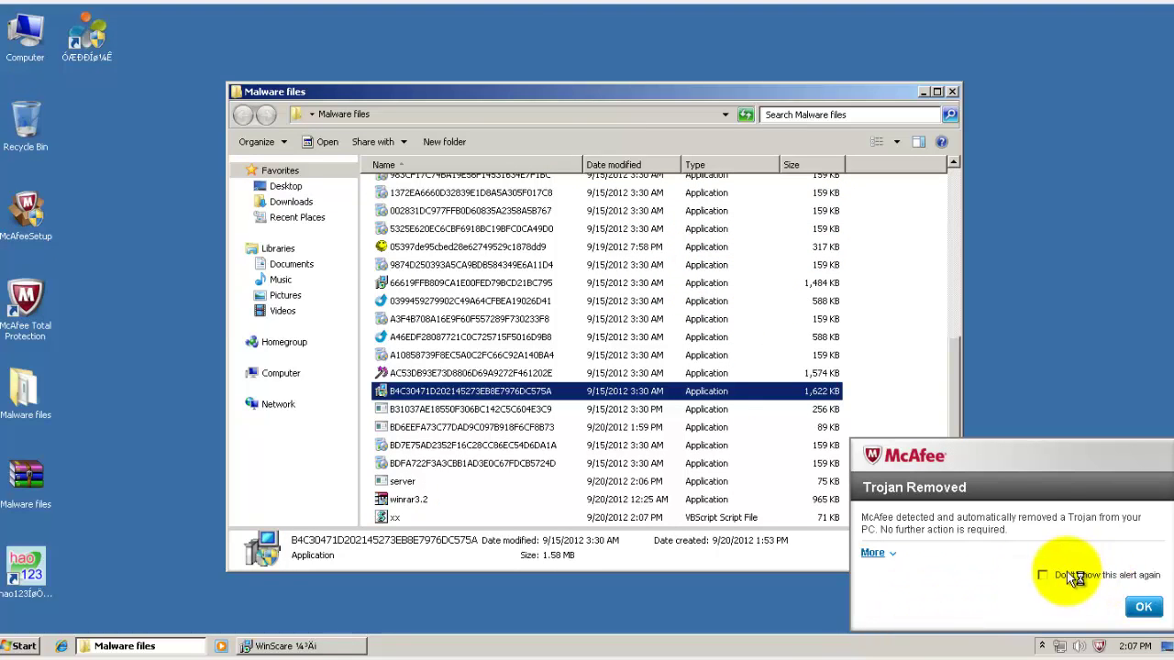
Dismiss the Trojan Removed alert, cancel the WinScare setup and close the Baidu window.
left_click(869, 553)
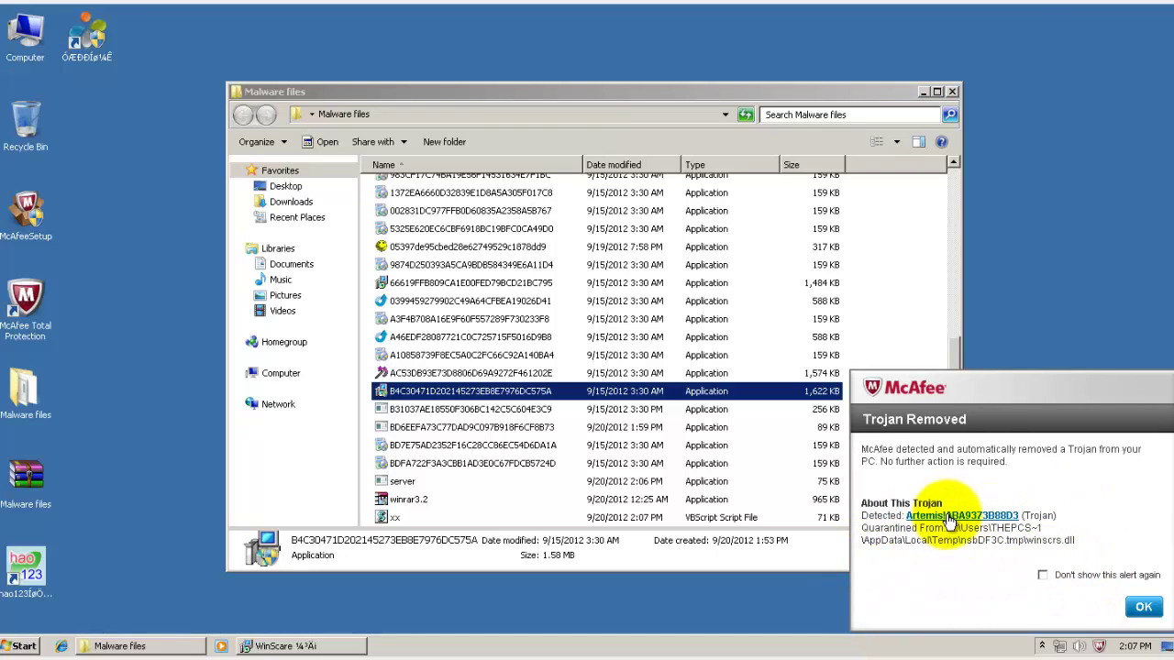
left_click(1144, 607)
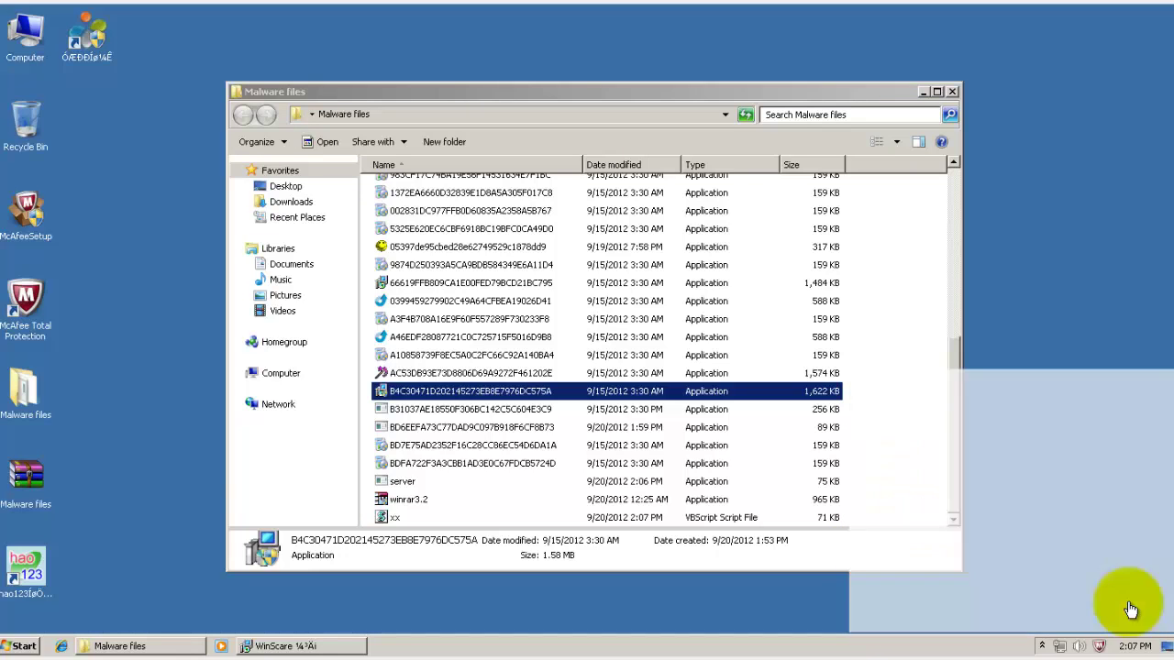
double_click(483, 412)
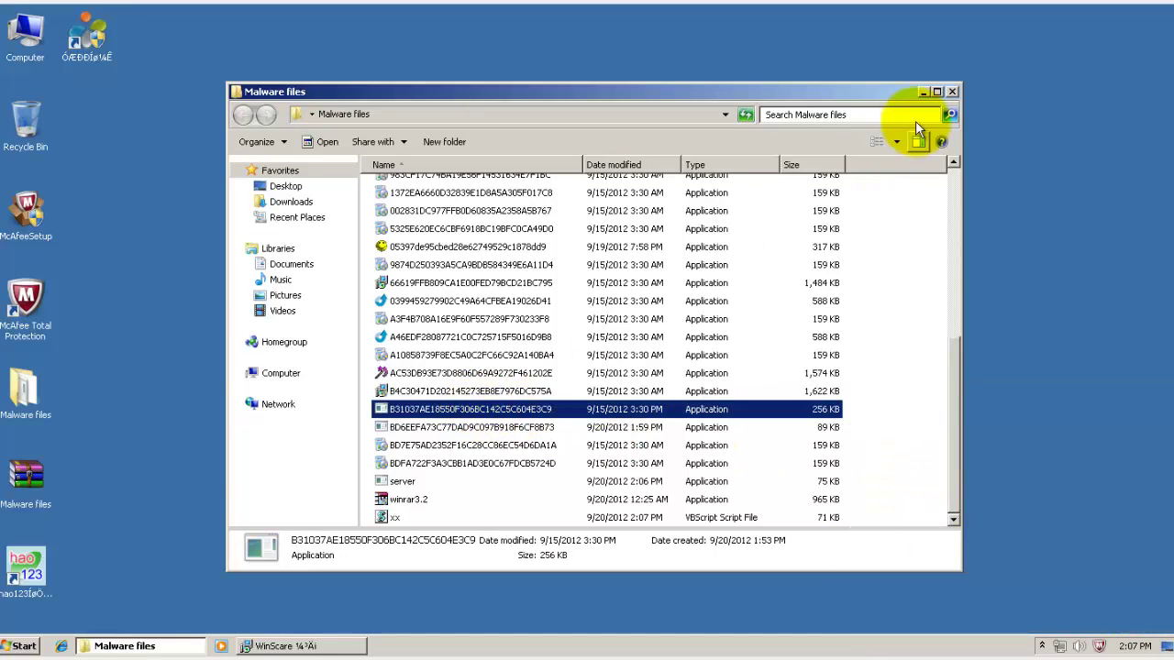
left_click(953, 92)
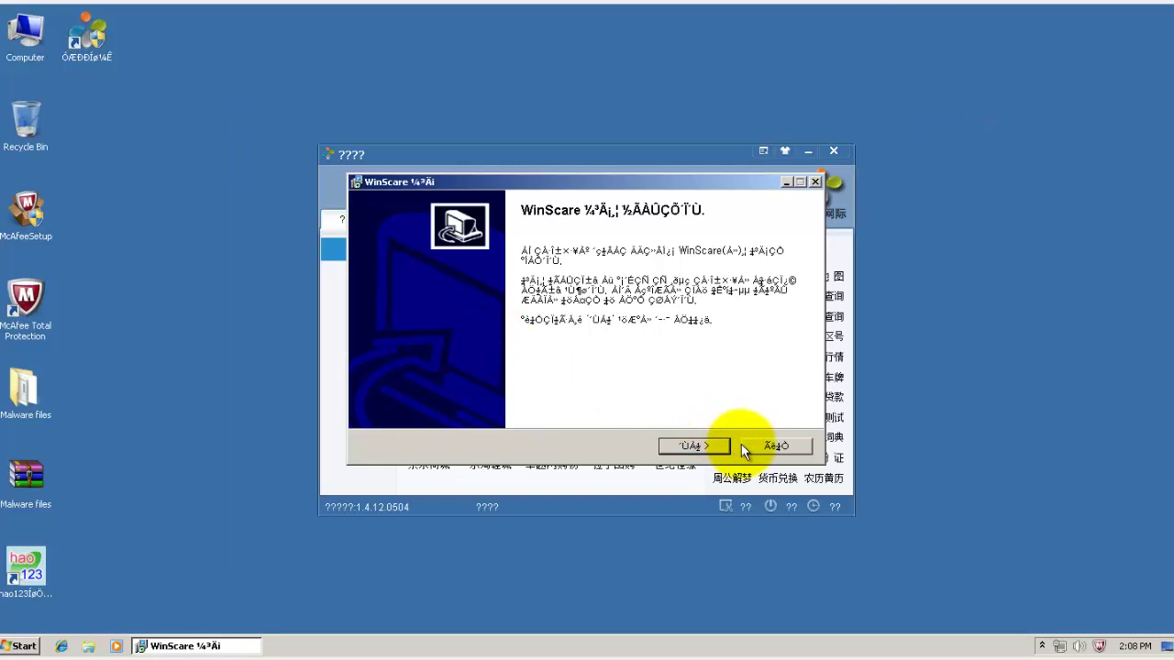
left_click(763, 446)
left_click(587, 368)
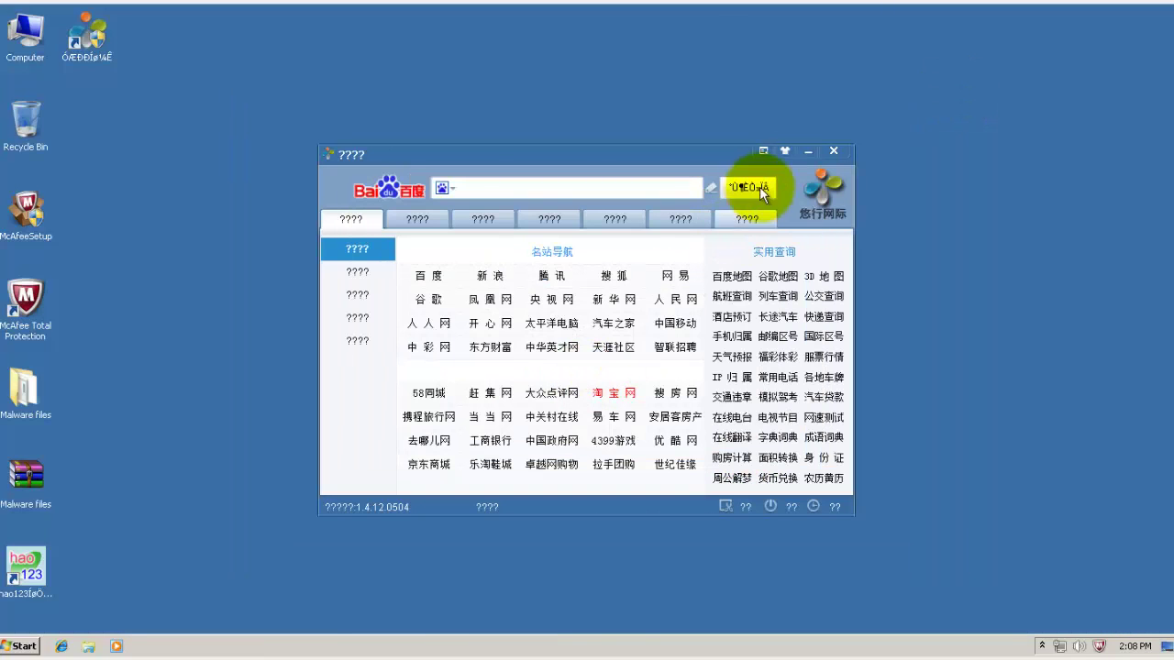
left_click(832, 151)
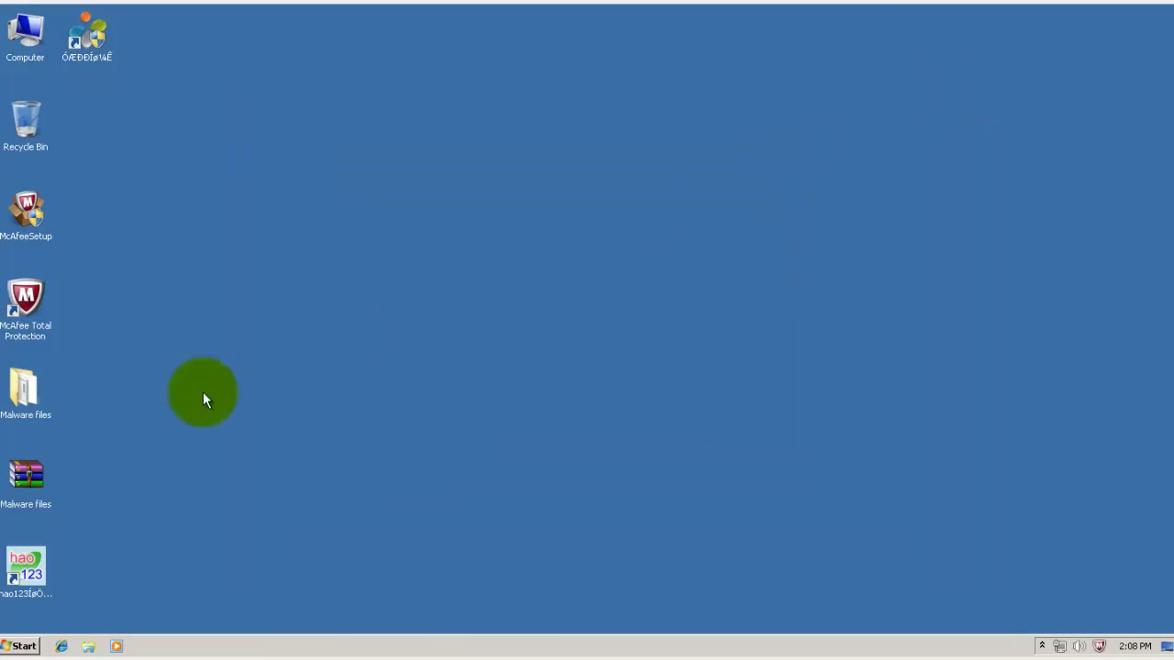
Restart the computer from the Start menu.
left_click(2, 647)
mouse_move(270, 615)
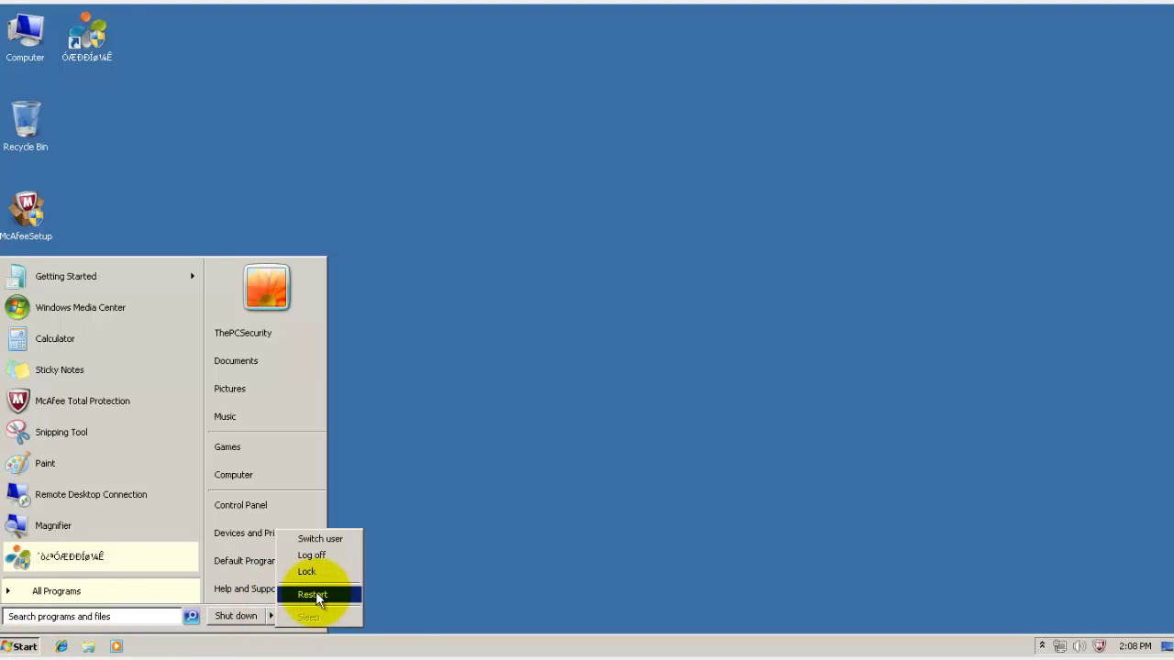
left_click(315, 591)
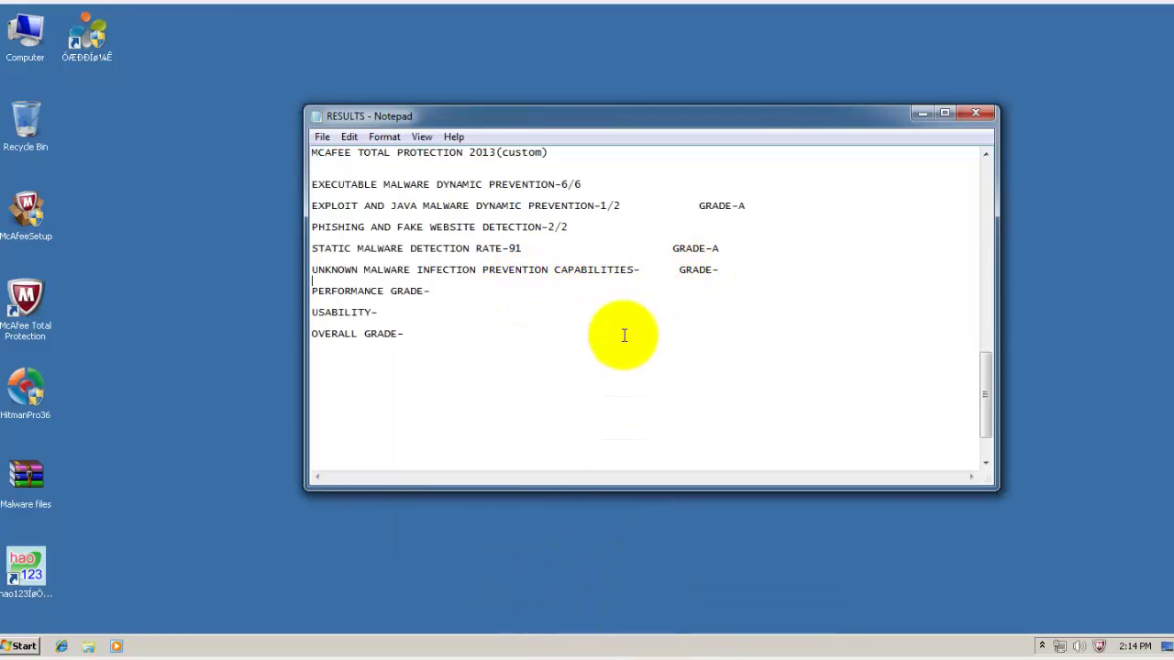
Enter LIMITED with grade B for unknown malware prevention, and performance grade B.
left_click(650, 260)
left_click(645, 276)
left_click(643, 270)
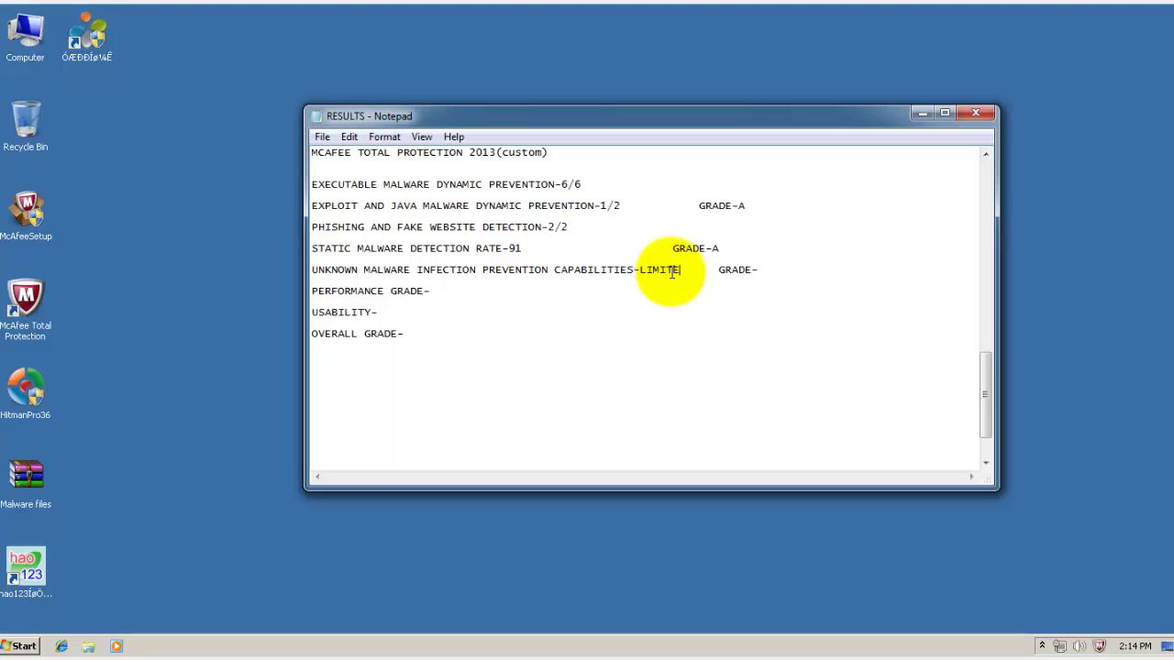
left_click(791, 272)
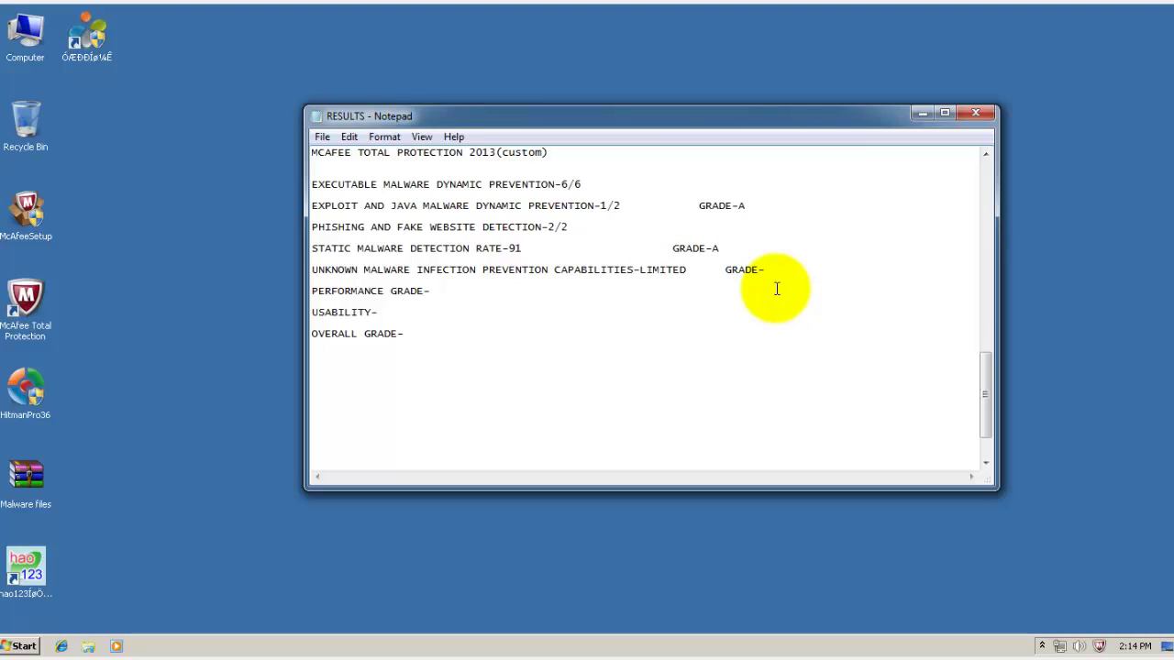
left_click(553, 302)
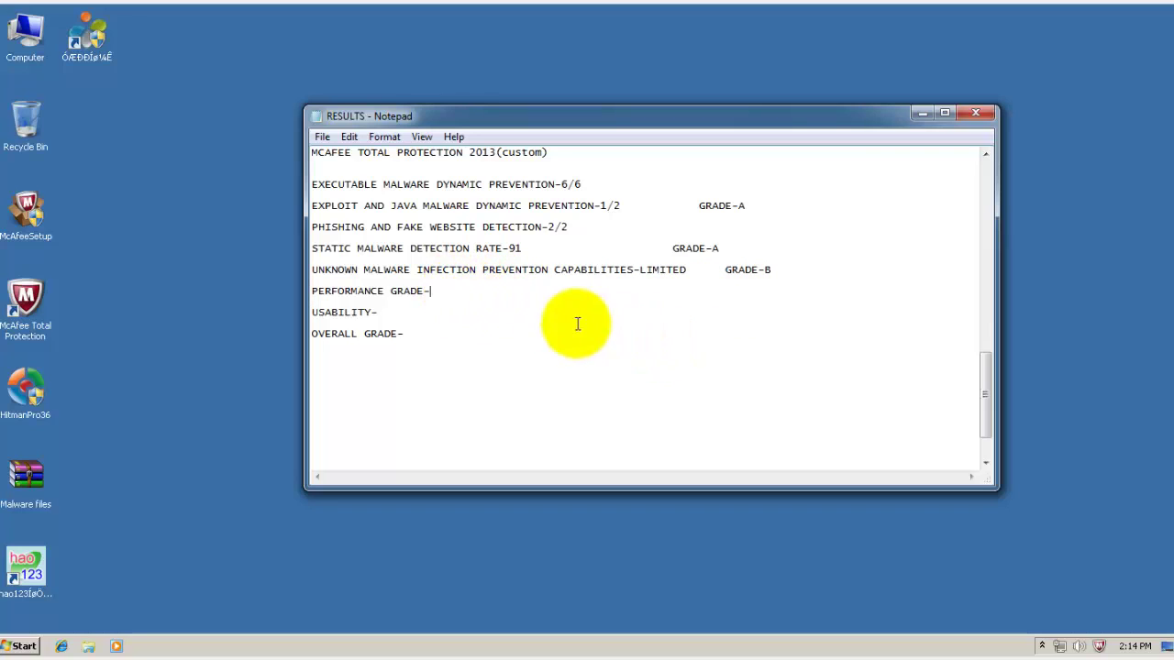
left_click(442, 314)
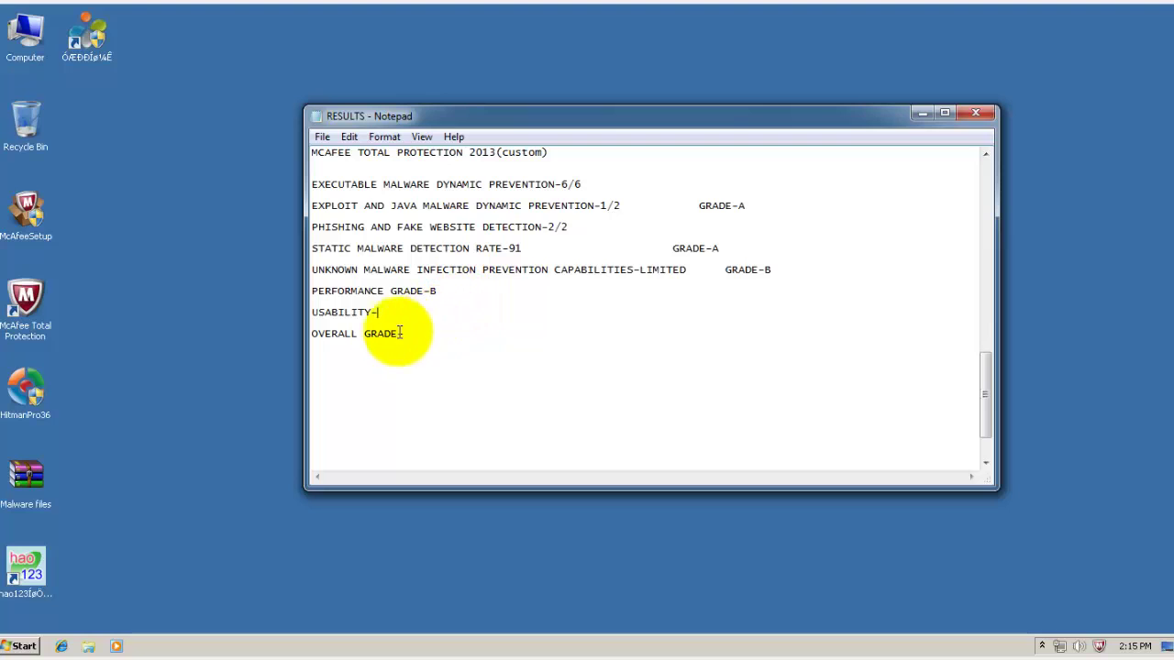
double_click(45, 318)
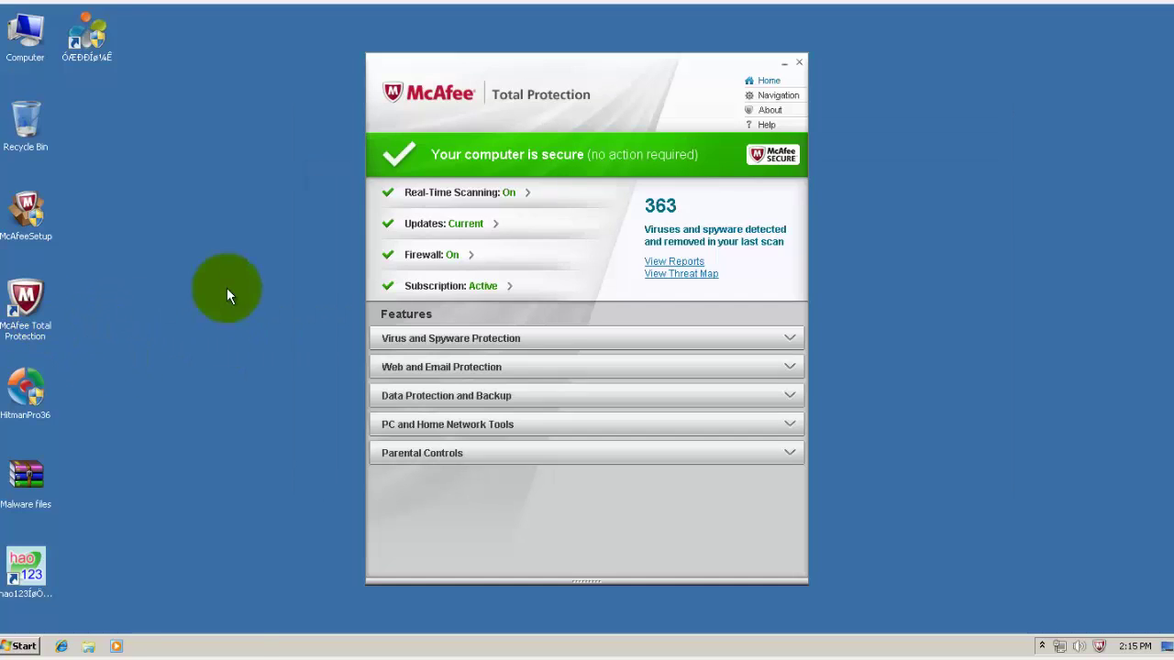
left_click(467, 339)
left_click(569, 320)
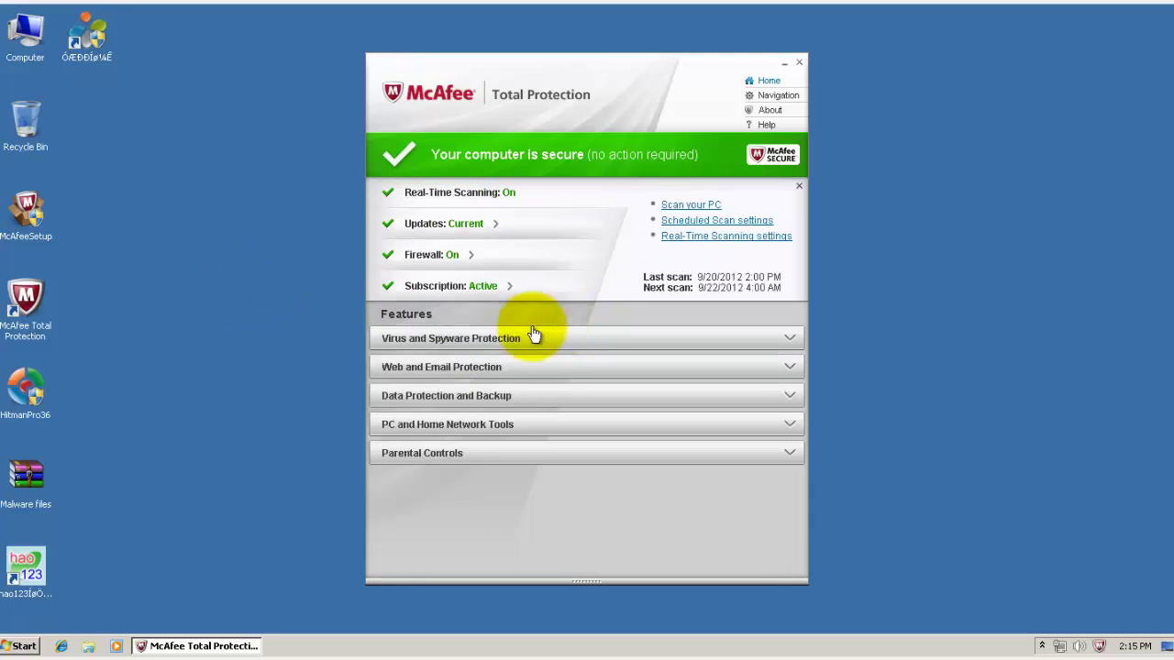
left_click(584, 344)
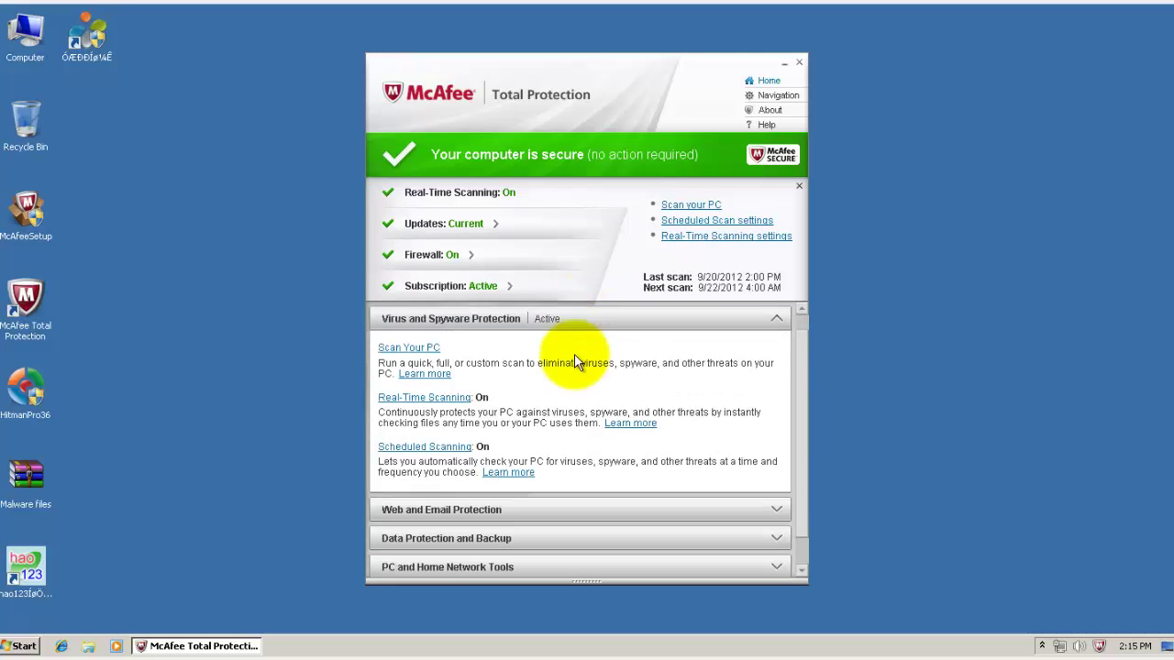
scroll(805, 431, "down", 1)
scroll(805, 410, "up", 1)
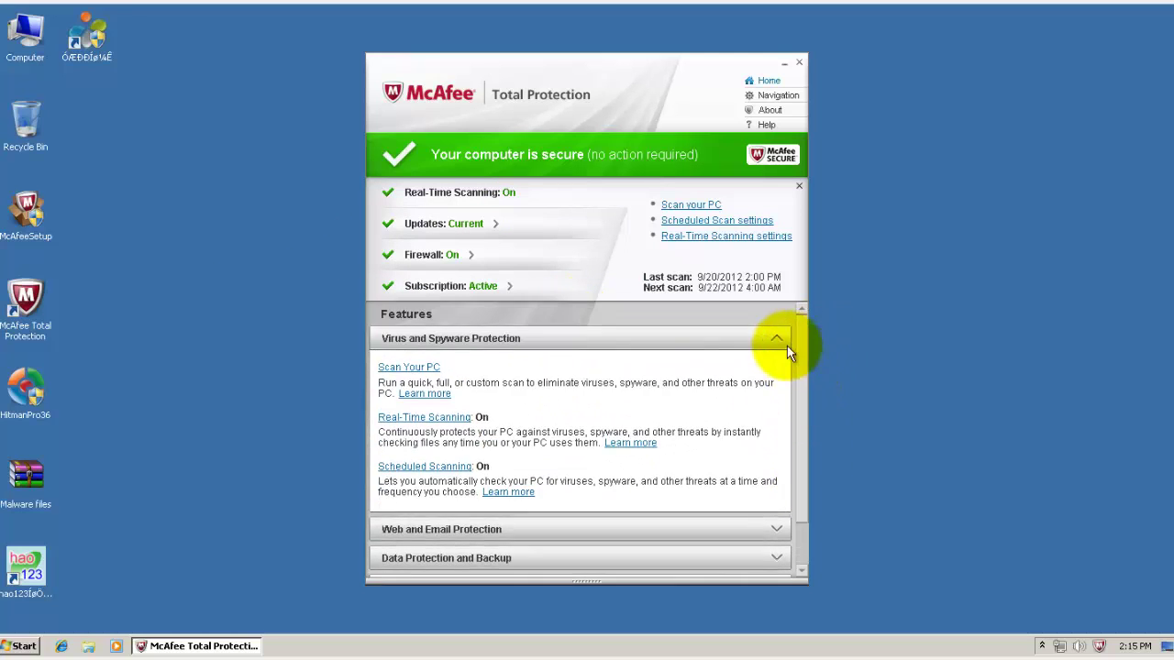
left_click(425, 369)
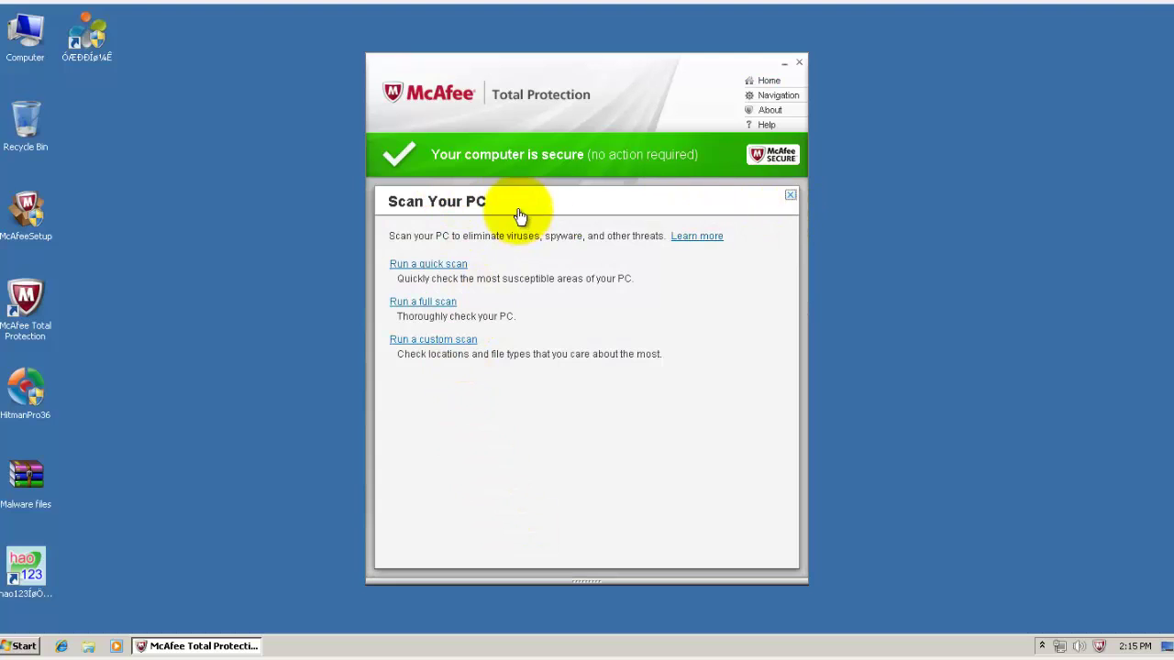
left_click(790, 199)
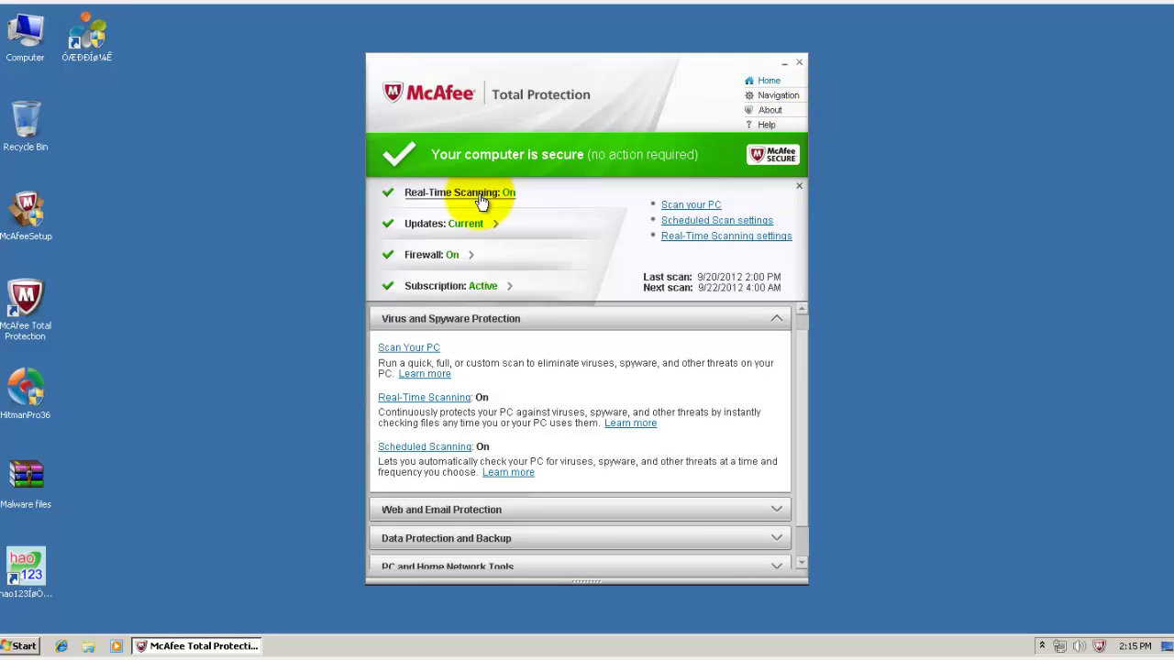
left_click(506, 227)
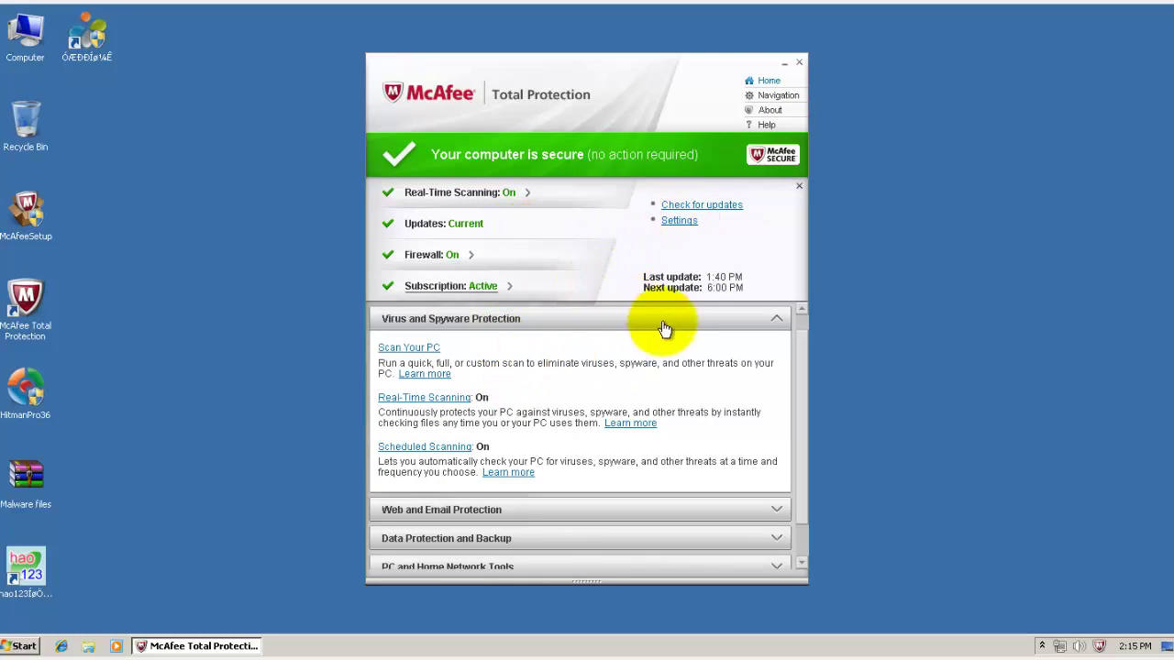
left_click(703, 320)
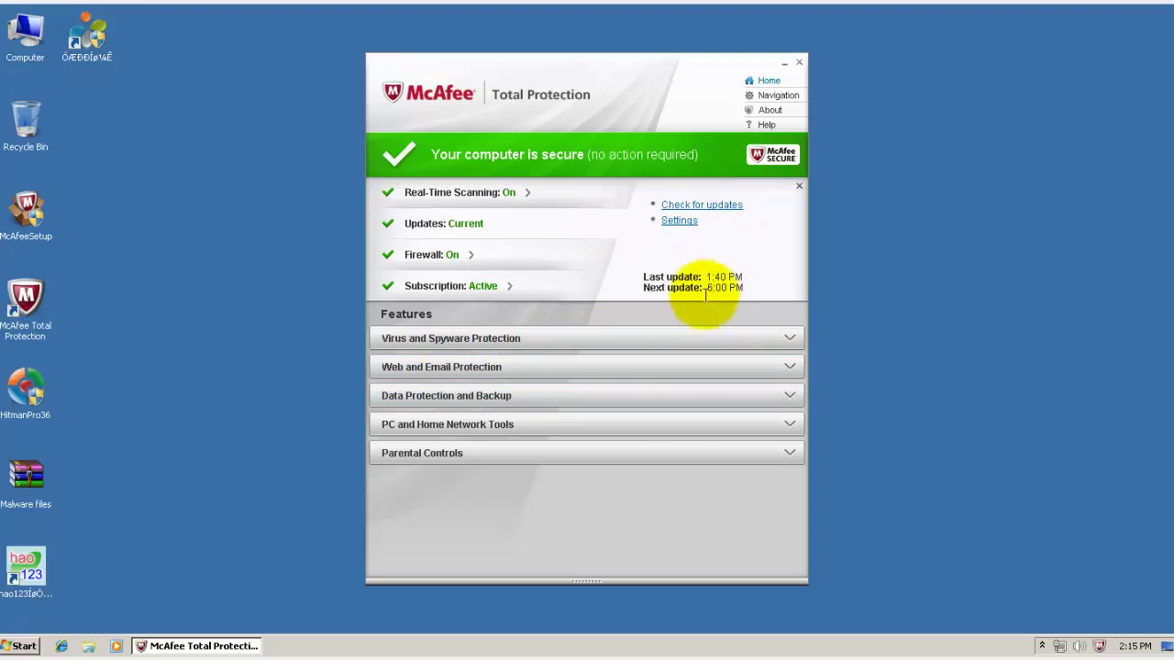
left_click(799, 66)
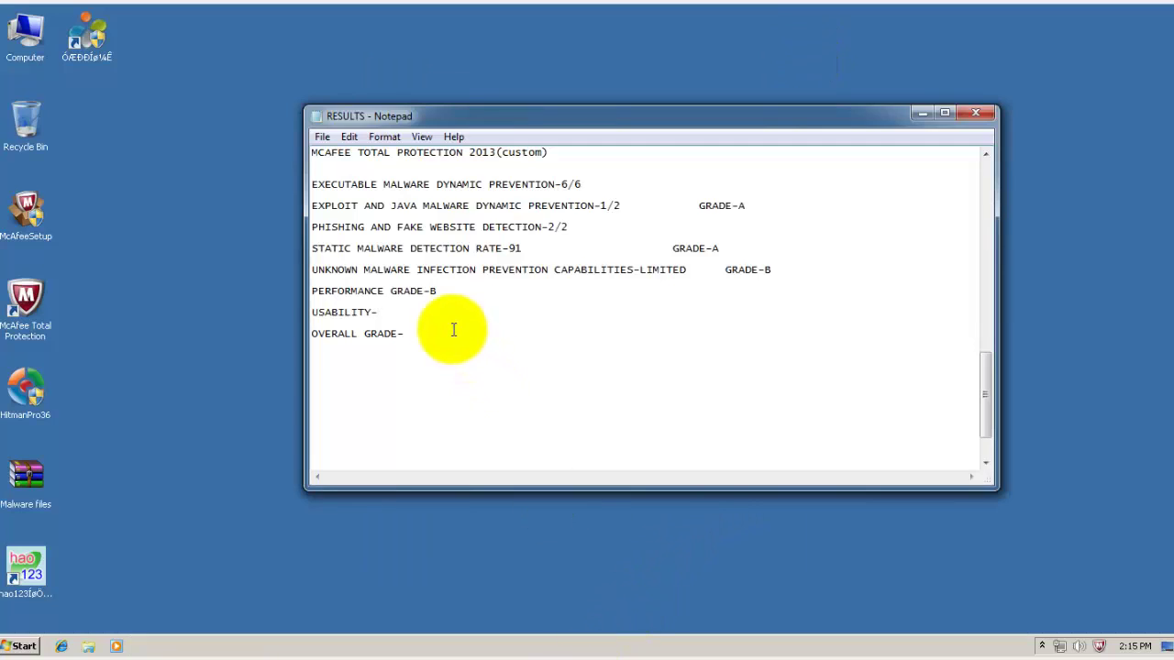
Record usability grade A and review the performance, usability, exploit and phishing lines.
type("A")
left_click(435, 332)
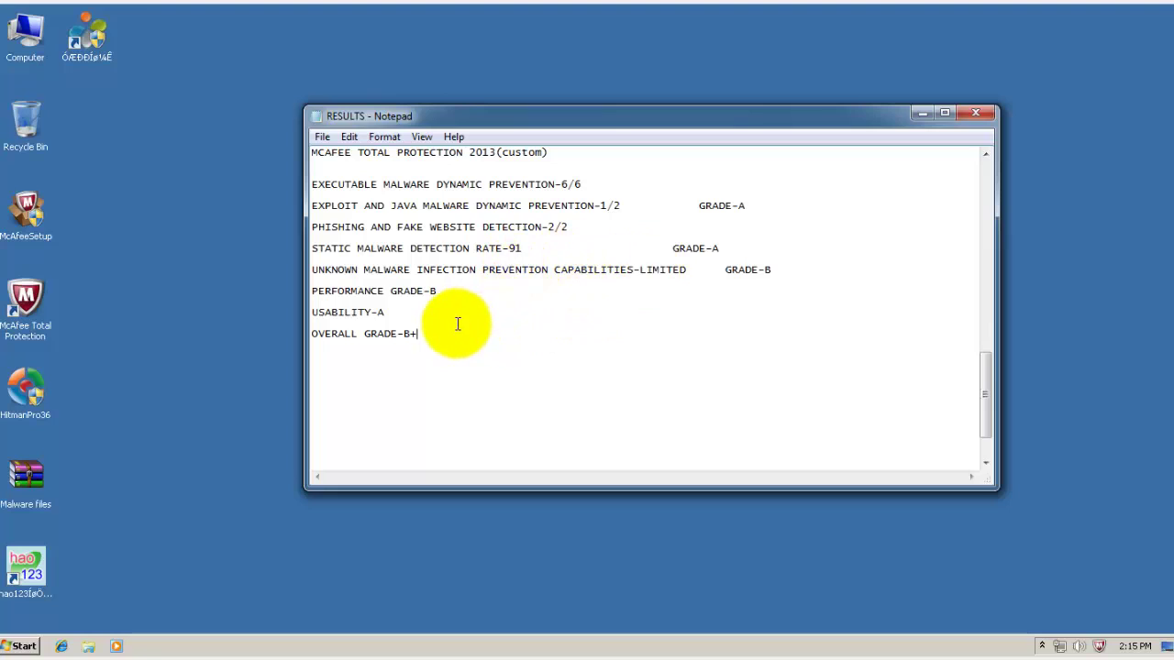
left_click_drag(456, 325, 447, 206)
left_click(445, 206)
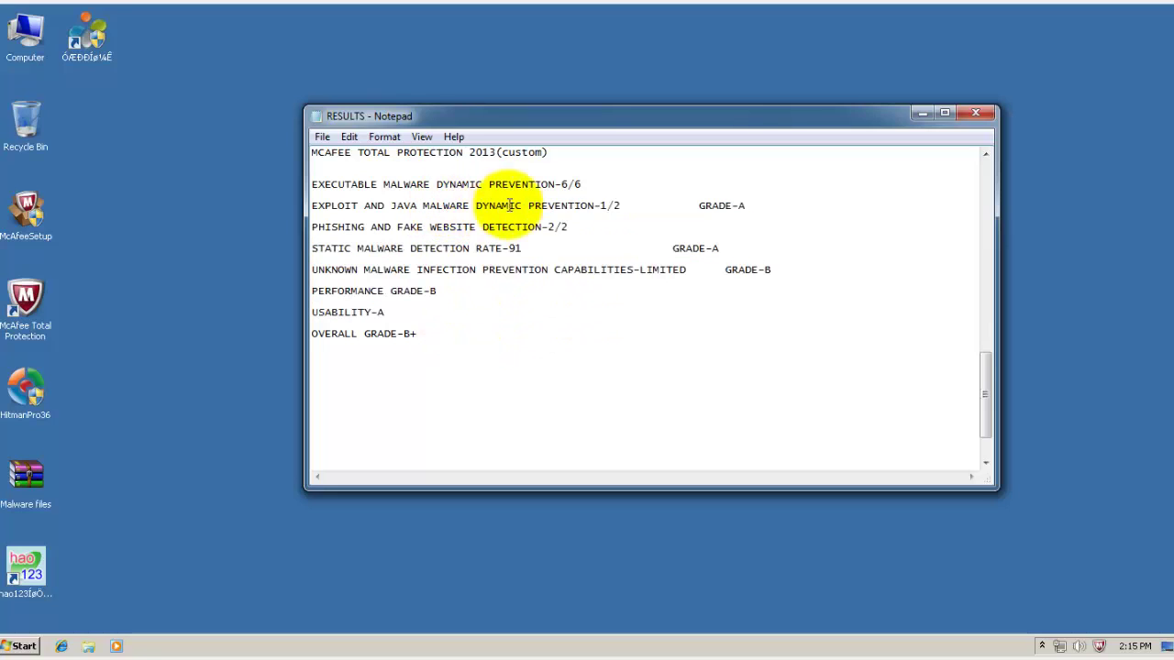
left_click(633, 207)
left_click_drag(643, 210, 655, 230)
left_click(592, 218)
Check the exploit, static detection, unknown malware and performance grades, then save the sheet.
mouse_move(739, 205)
left_mouse_down()
mouse_move(721, 204)
mouse_move(745, 208)
left_mouse_up()
left_click(726, 249)
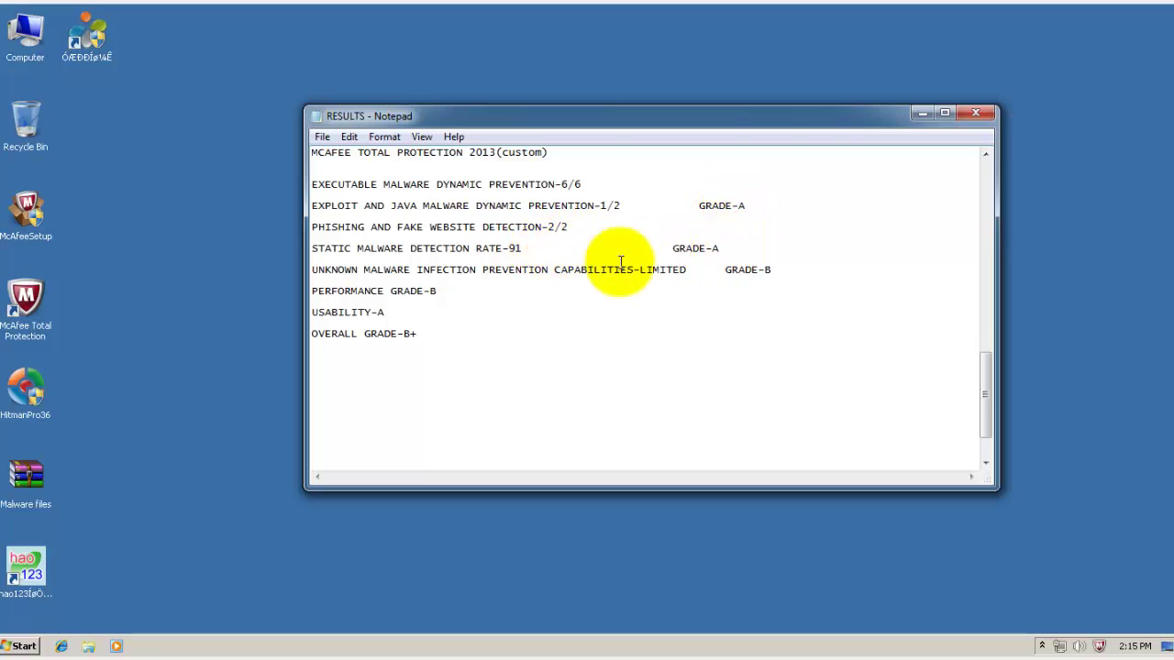
left_click_drag(707, 252, 721, 251)
left_click(702, 254)
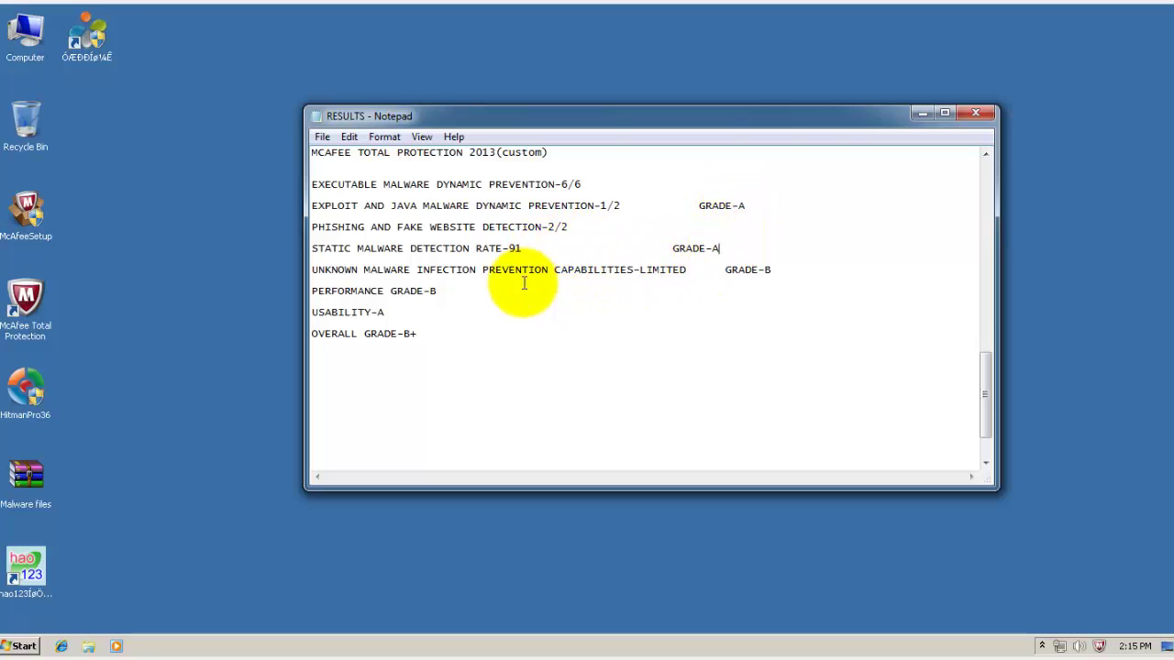
left_click(405, 271)
key("shift+End")
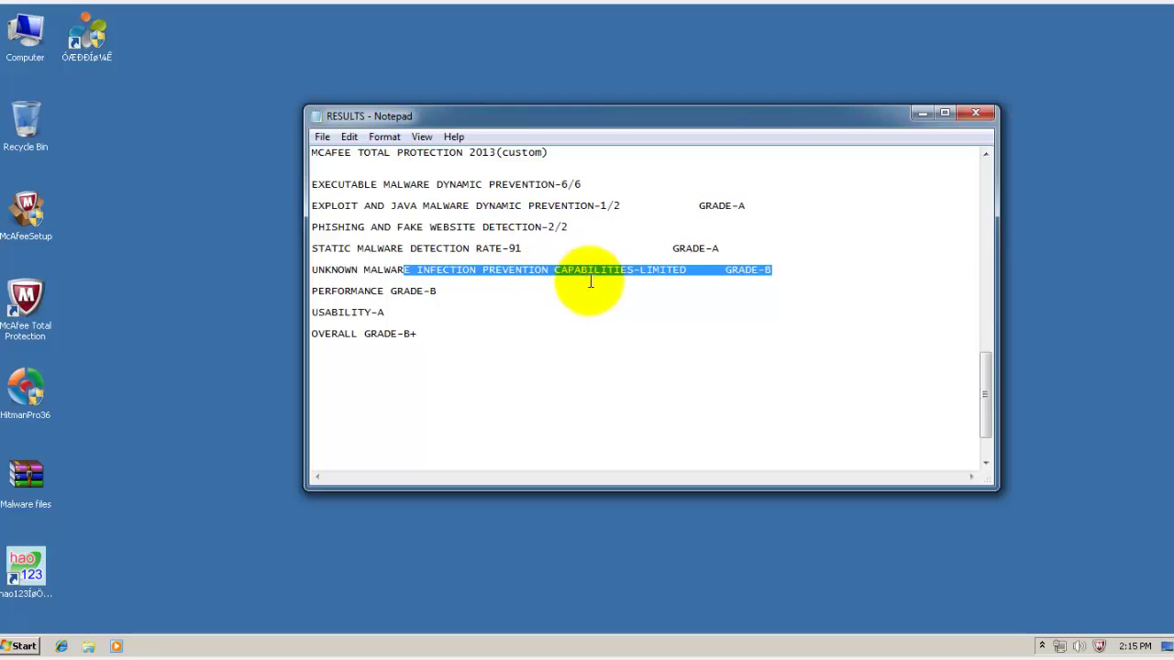
left_click(591, 282)
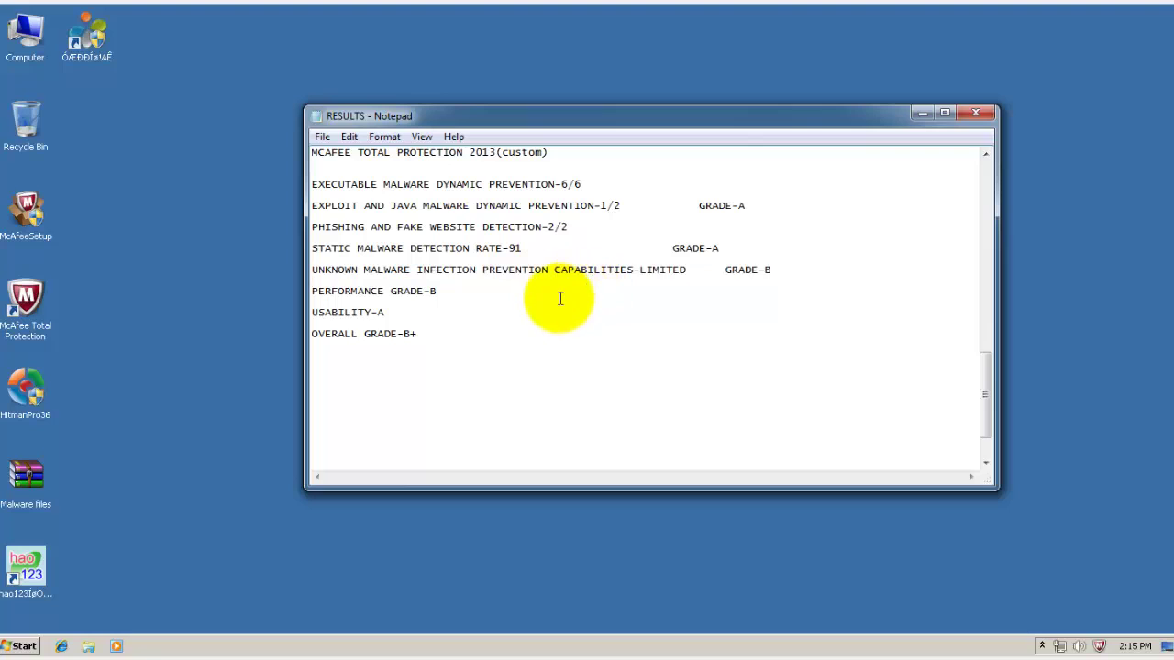
double_click(432, 291)
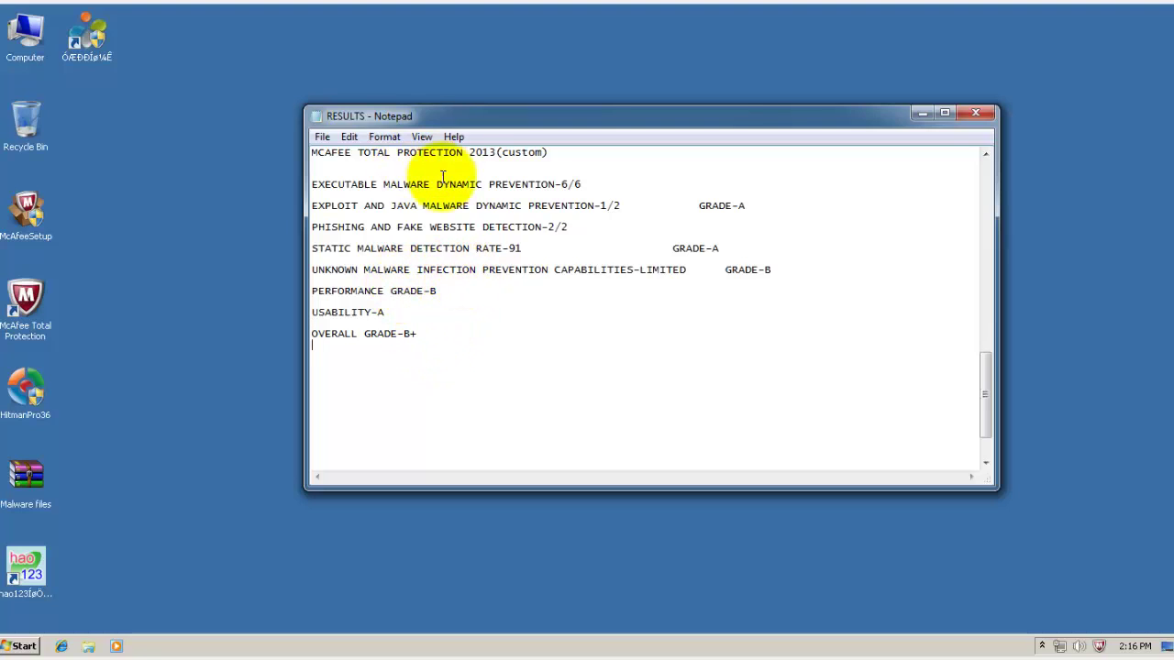
left_click(321, 147)
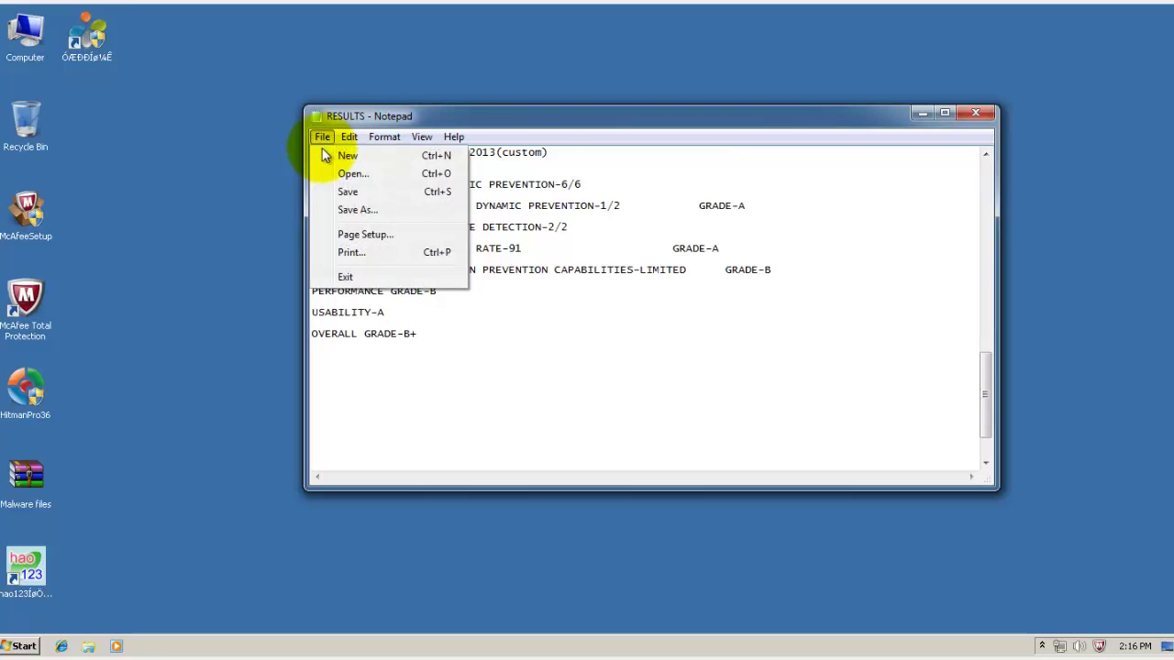
left_click(337, 192)
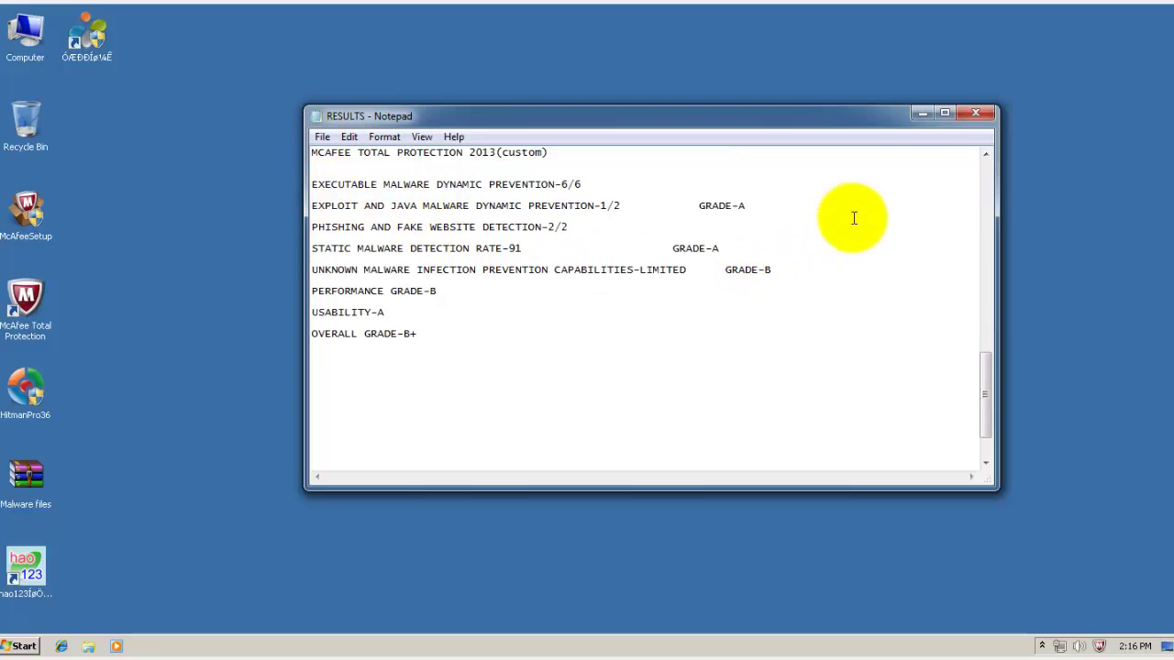